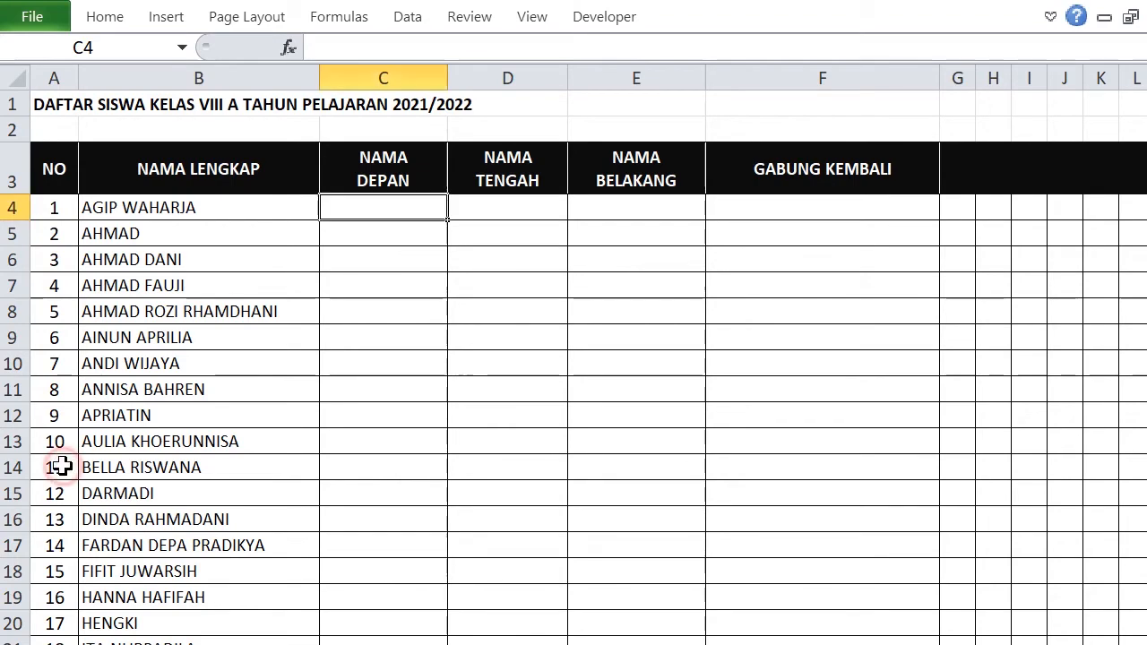
Start C4's formula as =IFERROR(LEFT(B4, taking the left part of the full name.
{"action": "scroll", "coordinate": [61, 466], "scroll_direction": "down", "scroll_amount": 5}
{"action": "scroll", "coordinate": [61, 465], "scroll_direction": "down", "scroll_amount": 1}
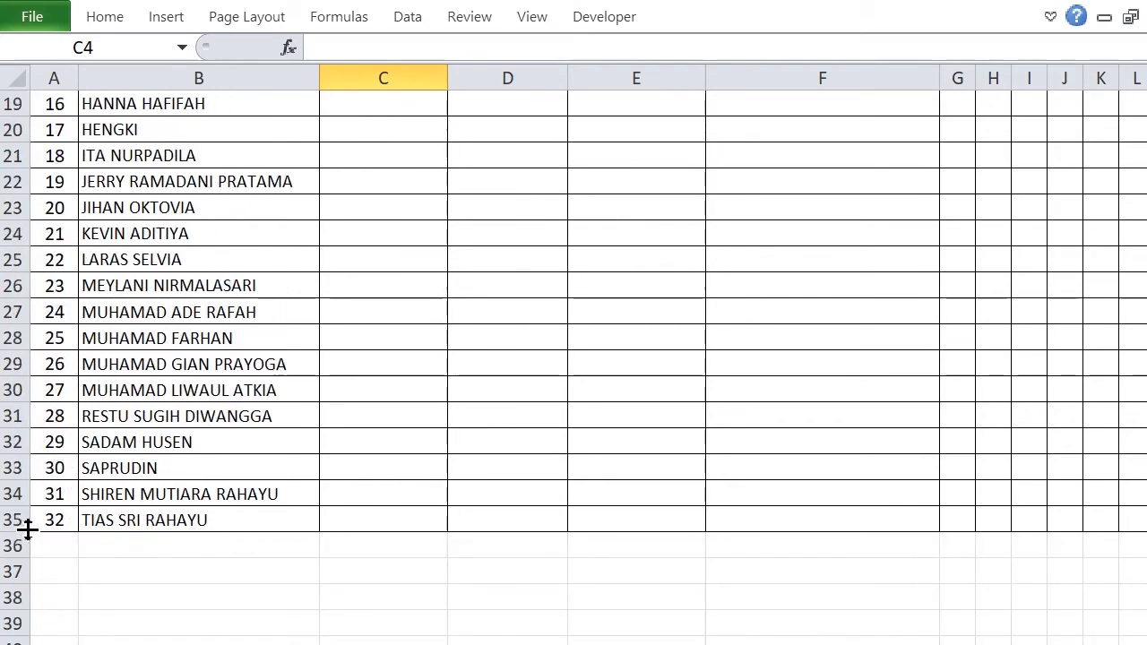
{"action": "scroll", "coordinate": [235, 522], "scroll_direction": "up", "scroll_amount": 6}
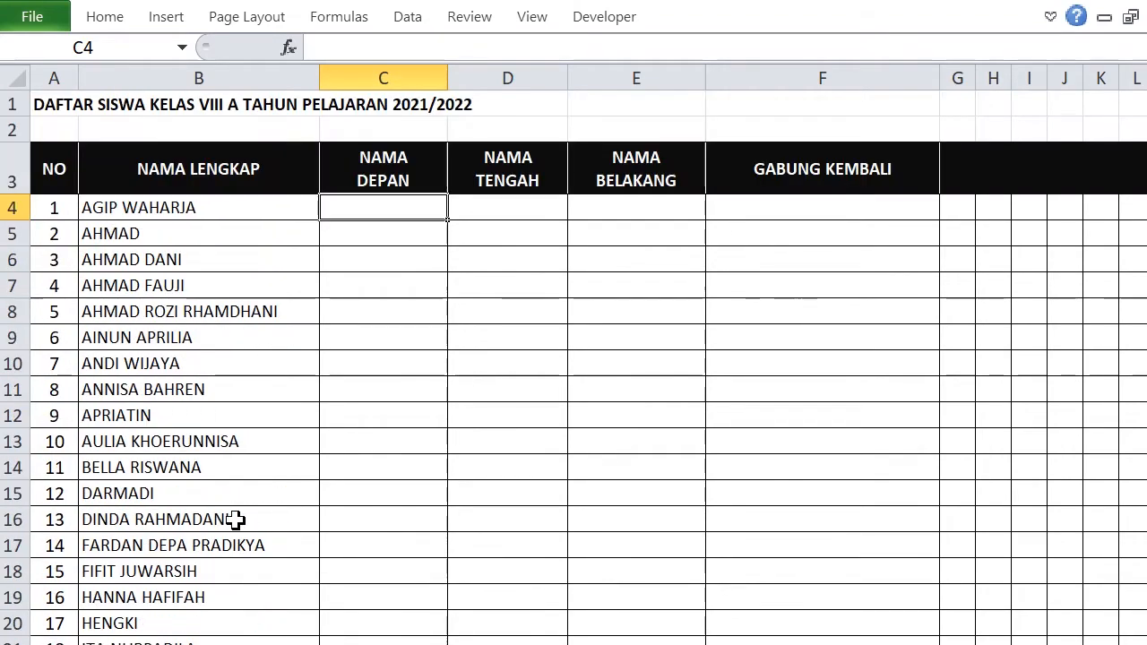
{"action": "scroll", "coordinate": [223, 571], "scroll_direction": "down", "scroll_amount": 5}
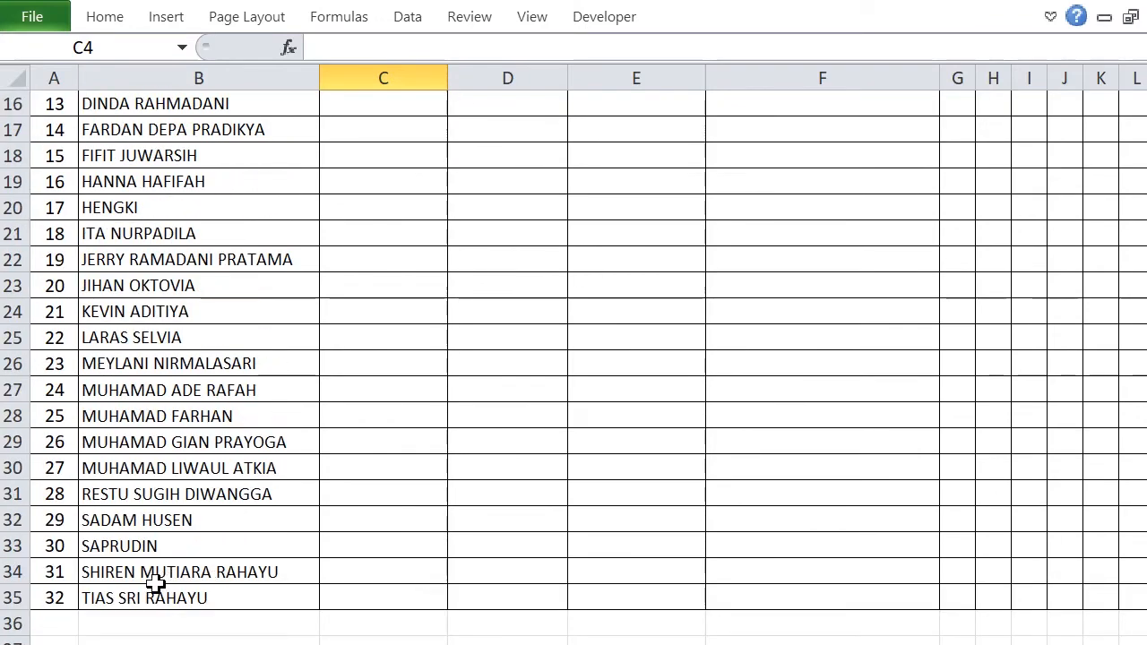
{"action": "scroll", "coordinate": [316, 553], "scroll_direction": "up", "scroll_amount": 5}
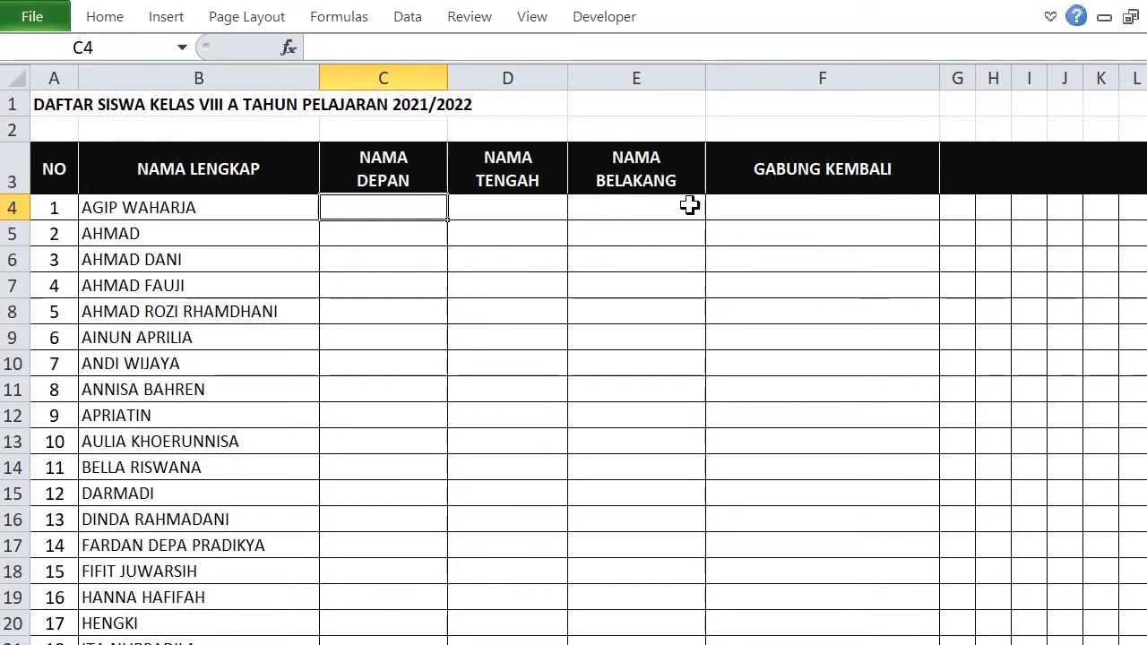
{"action": "scroll", "coordinate": [587, 366], "scroll_direction": "right", "scroll_amount": 5}
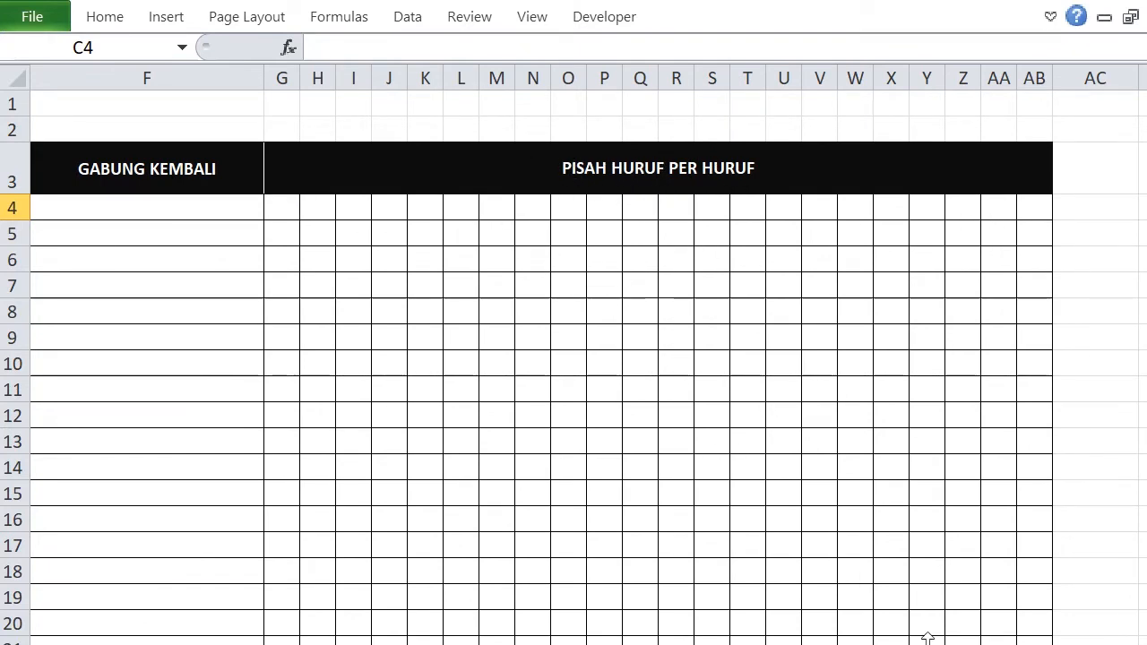
{"action": "scroll", "coordinate": [573, 358], "scroll_direction": "left", "scroll_amount": 5}
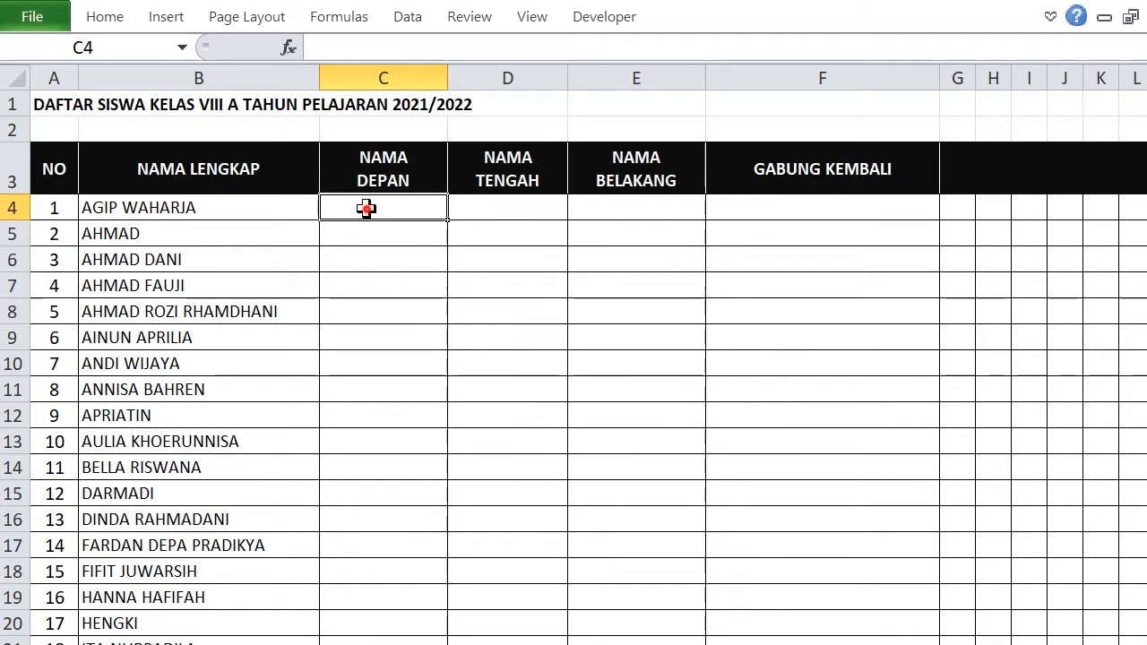
{"action": "left_click", "coordinate": [349, 54]}
{"action": "type", "text": "="}
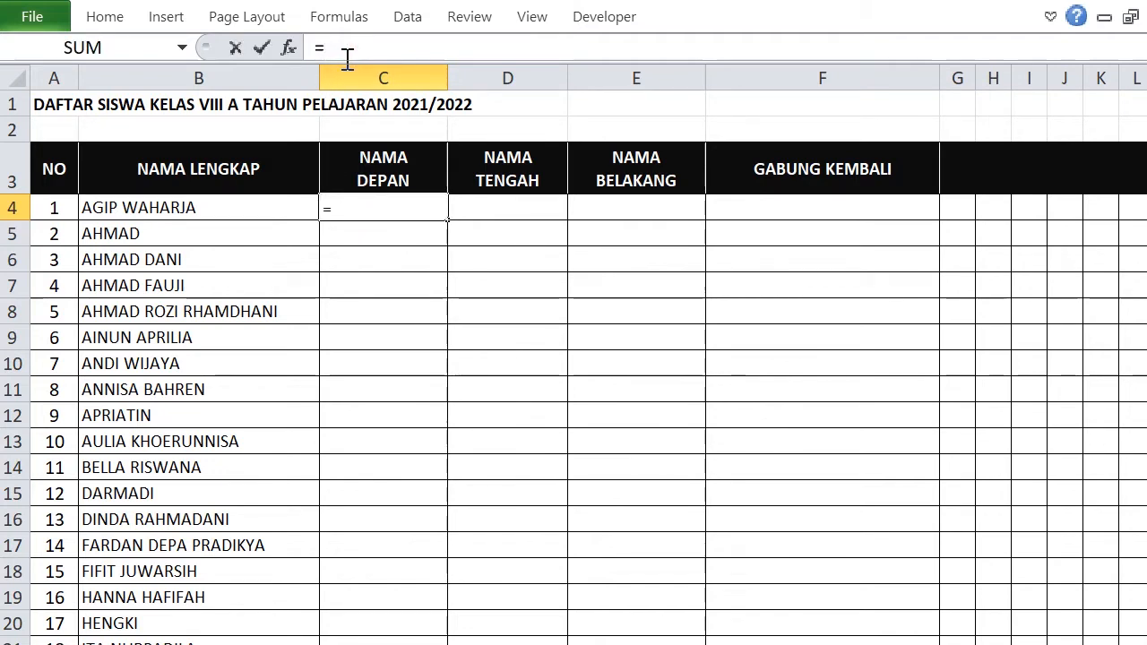
{"action": "type", "text": "IF"}
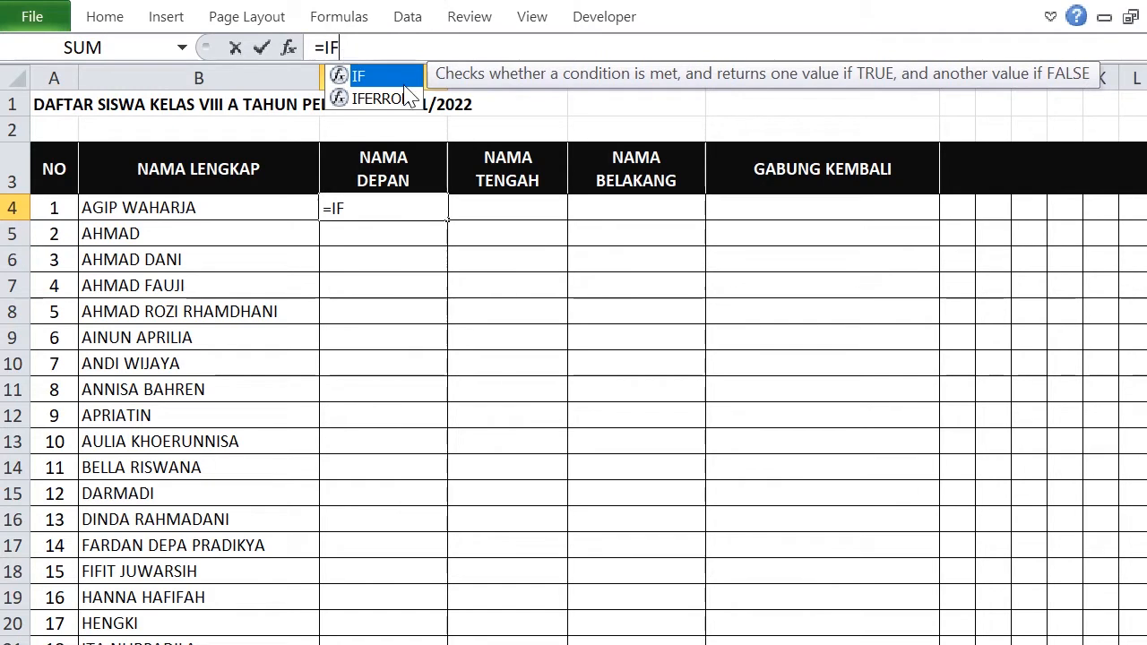
{"action": "double_click", "coordinate": [386, 99]}
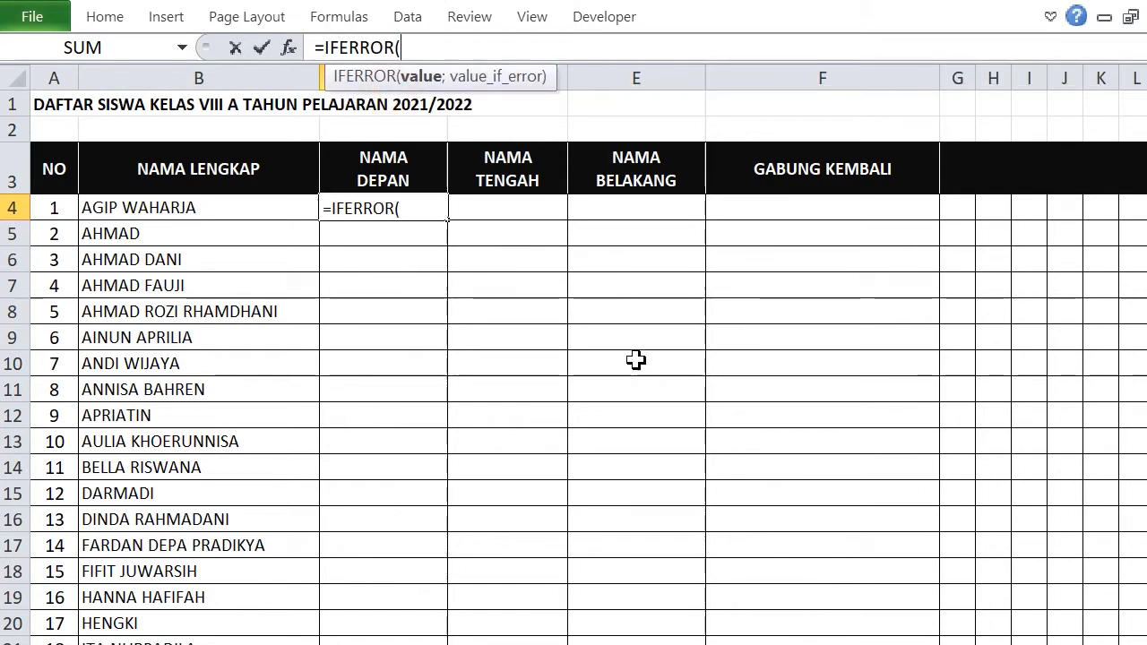
{"action": "type", "text": "LE"}
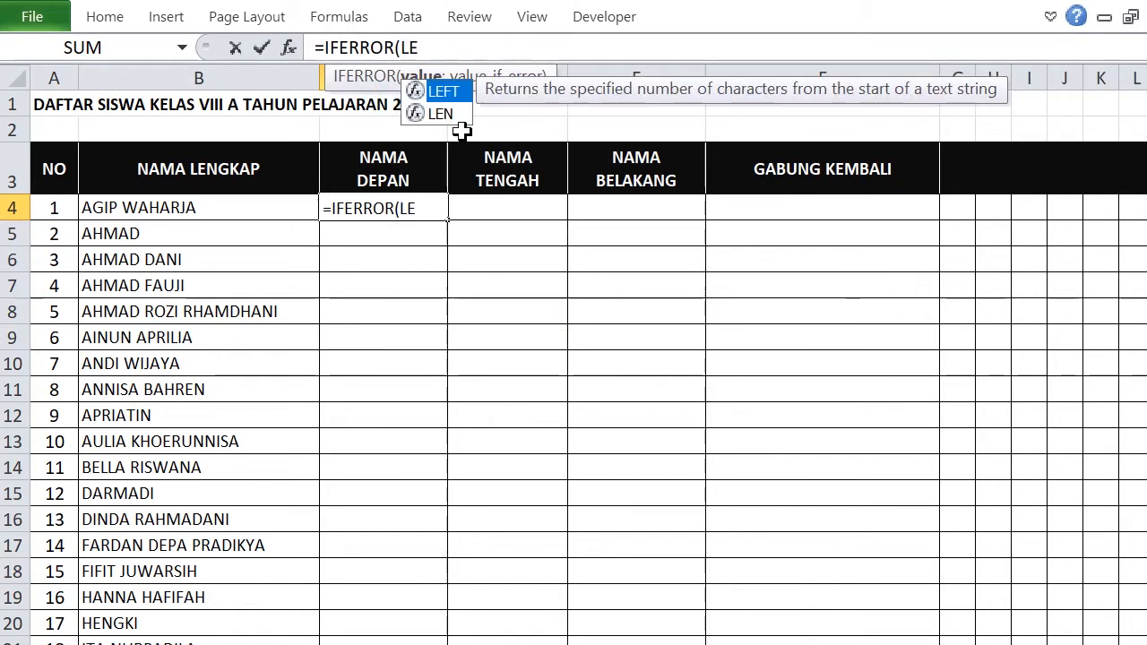
{"action": "double_click", "coordinate": [446, 91]}
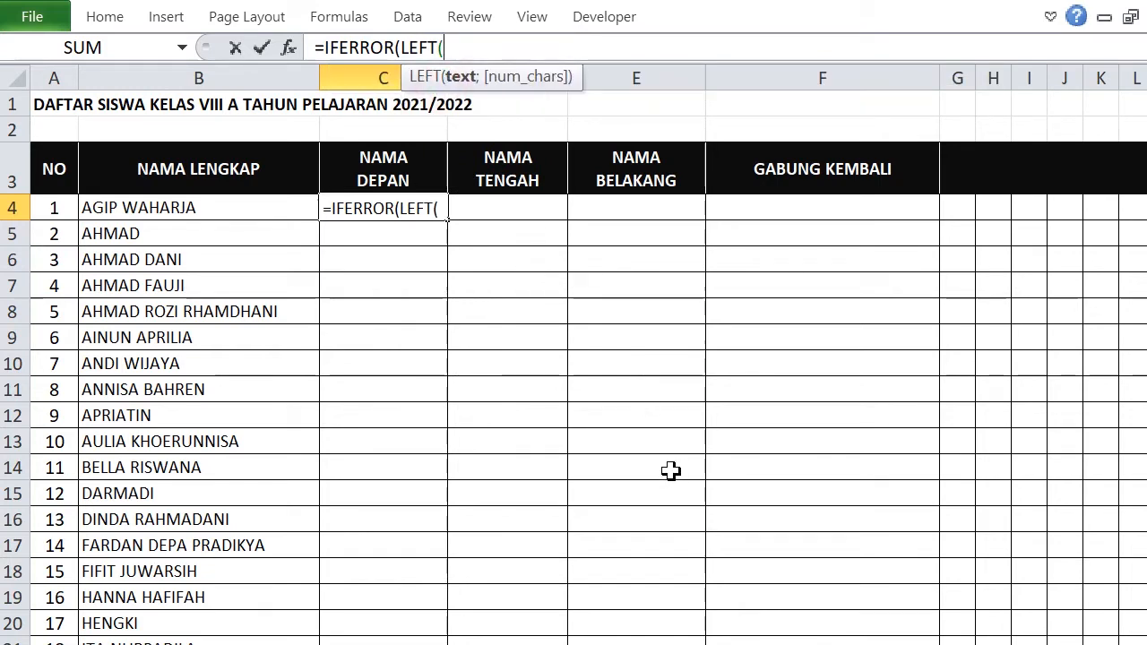
{"action": "left_click", "coordinate": [197, 214]}
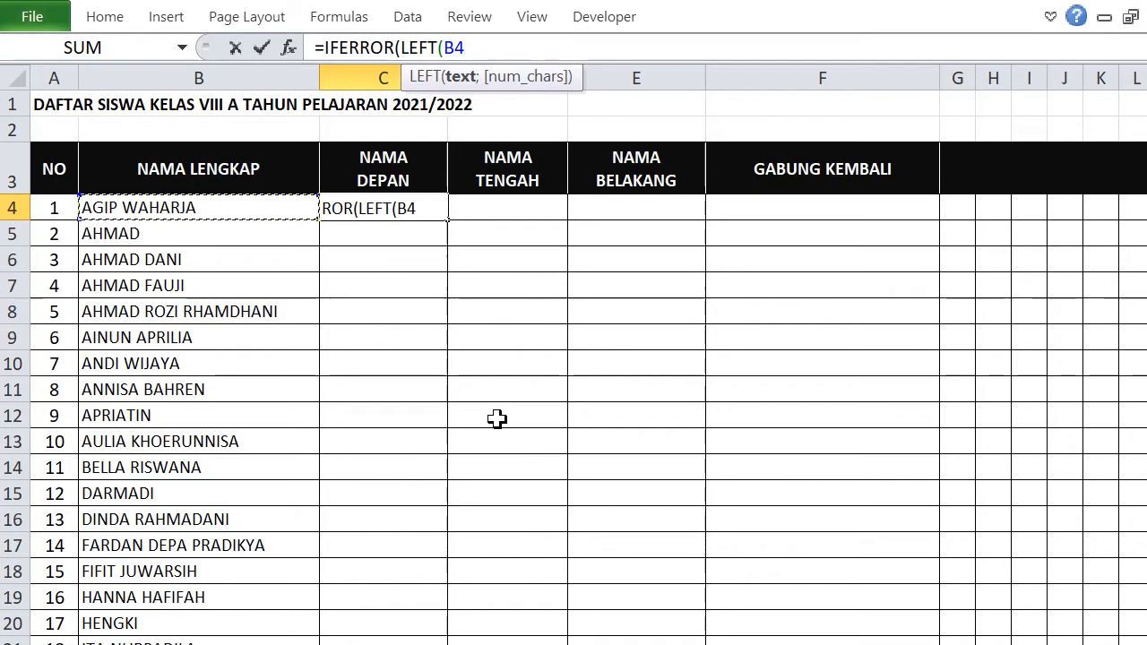
{"action": "type", "text": ";SE"}
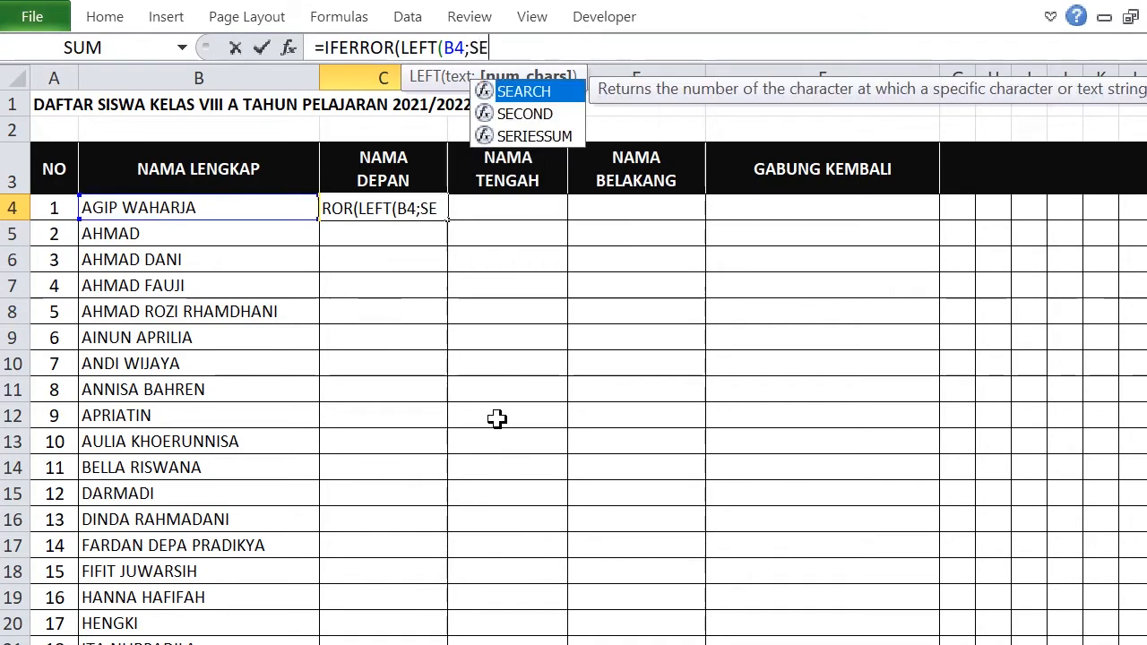
{"action": "double_click", "coordinate": [548, 92]}
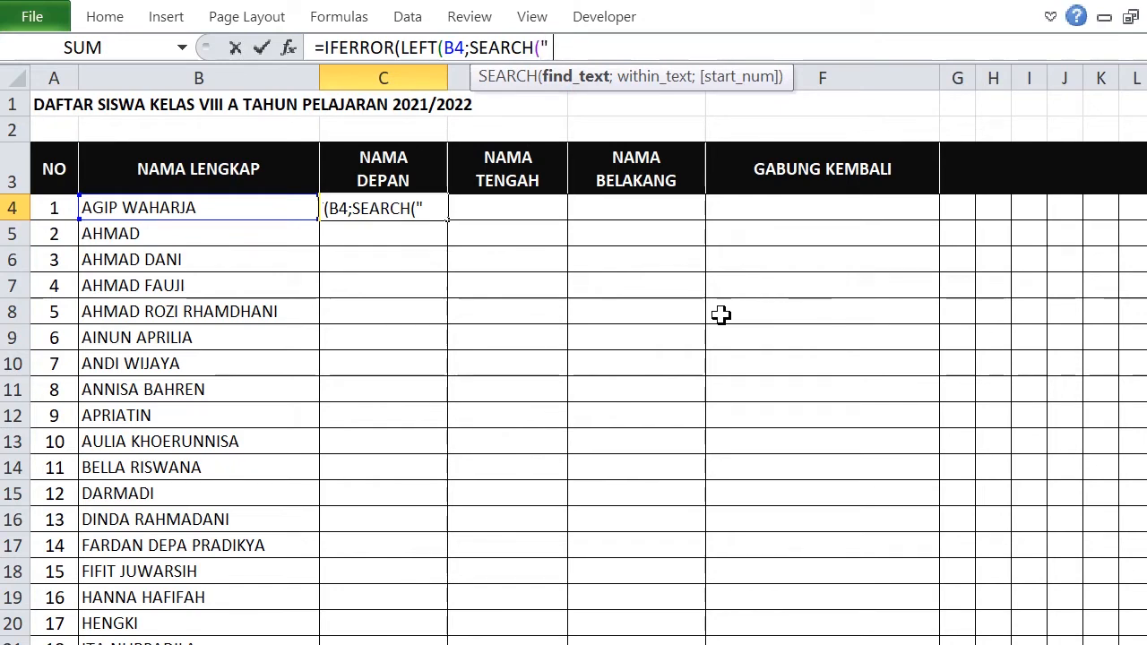
{"action": "type", "text": ";"}
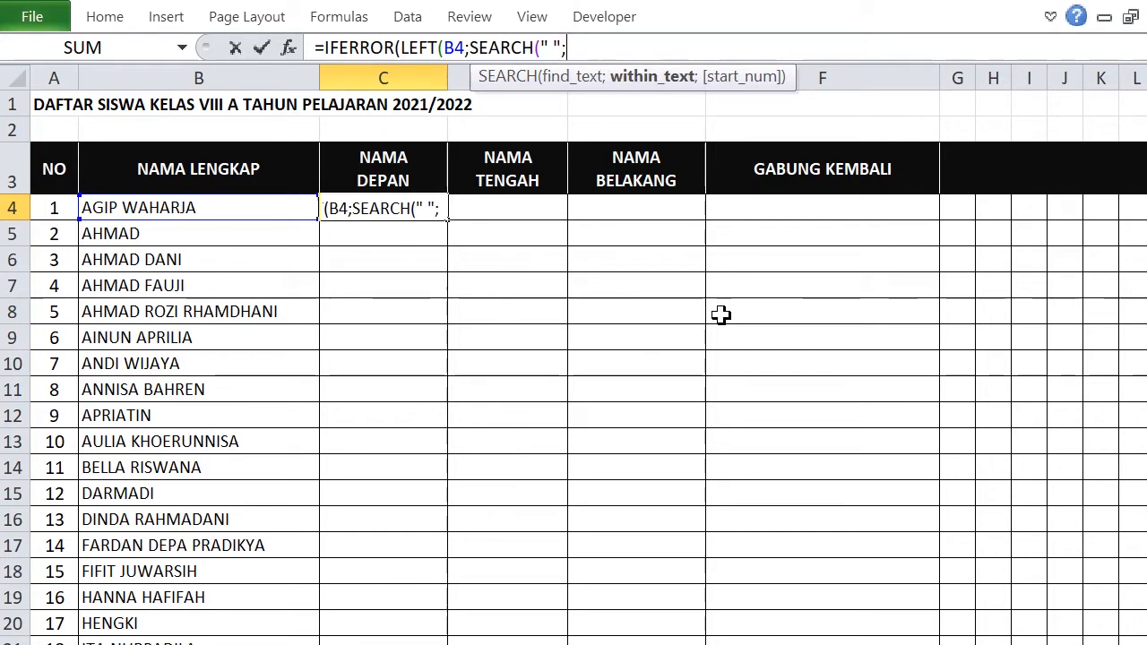
{"action": "left_click", "coordinate": [203, 209]}
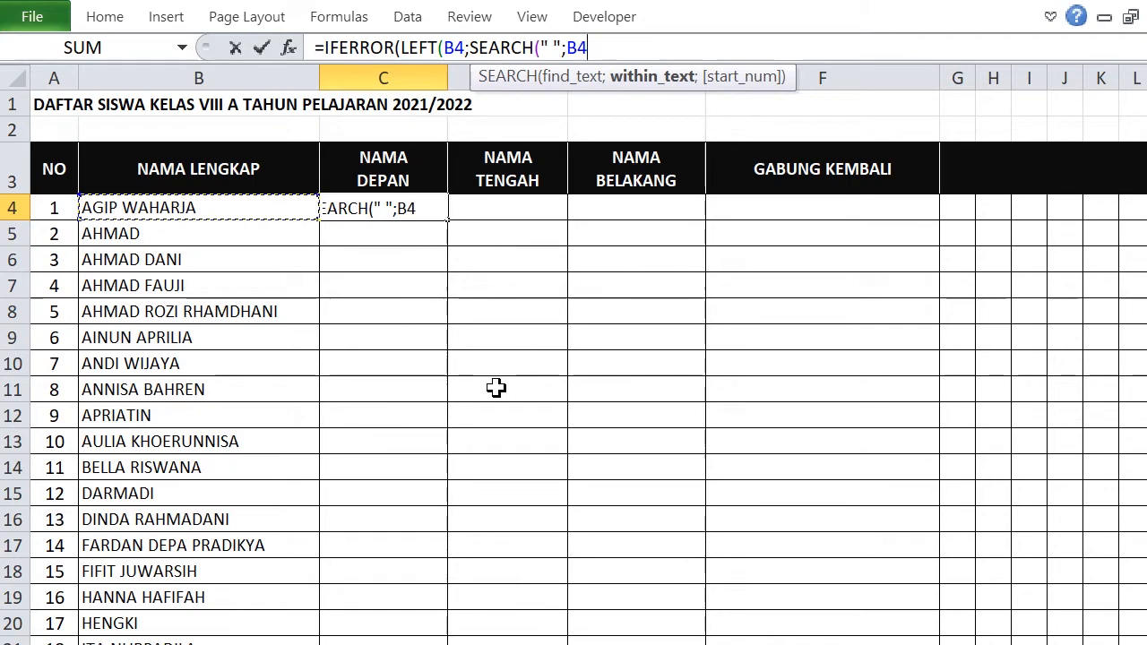
{"action": "type", "text": ")-1"}
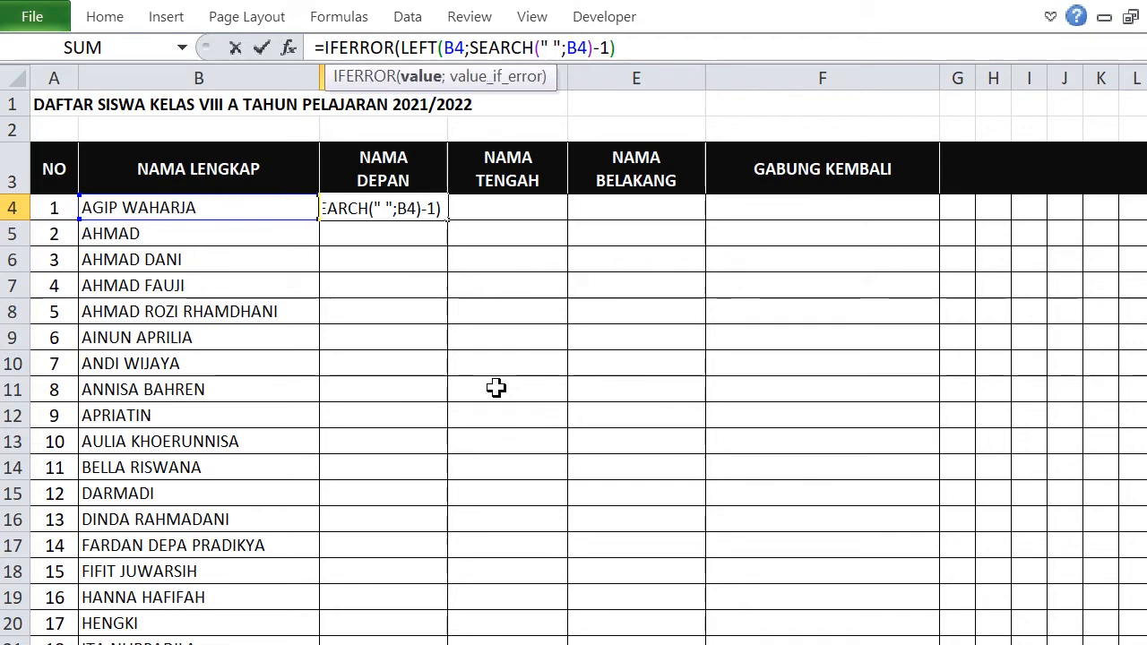
{"action": "type", "text": ";"}
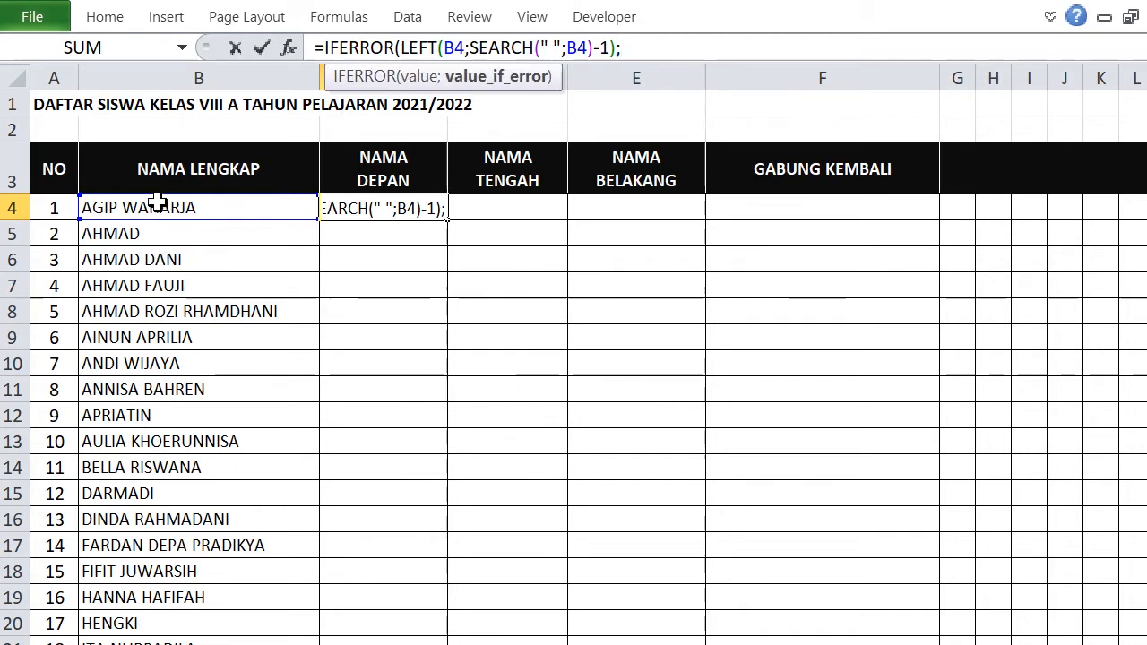
{"action": "left_click", "coordinate": [158, 205]}
{"action": "type", "text": ")"}
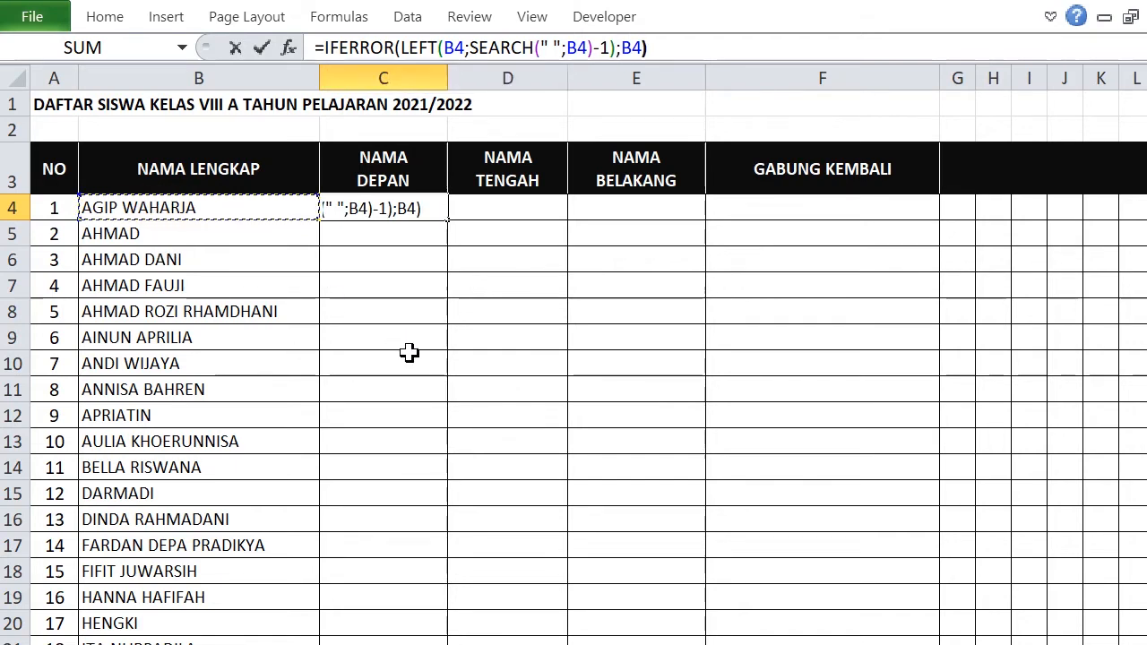
{"action": "key", "text": "Return"}
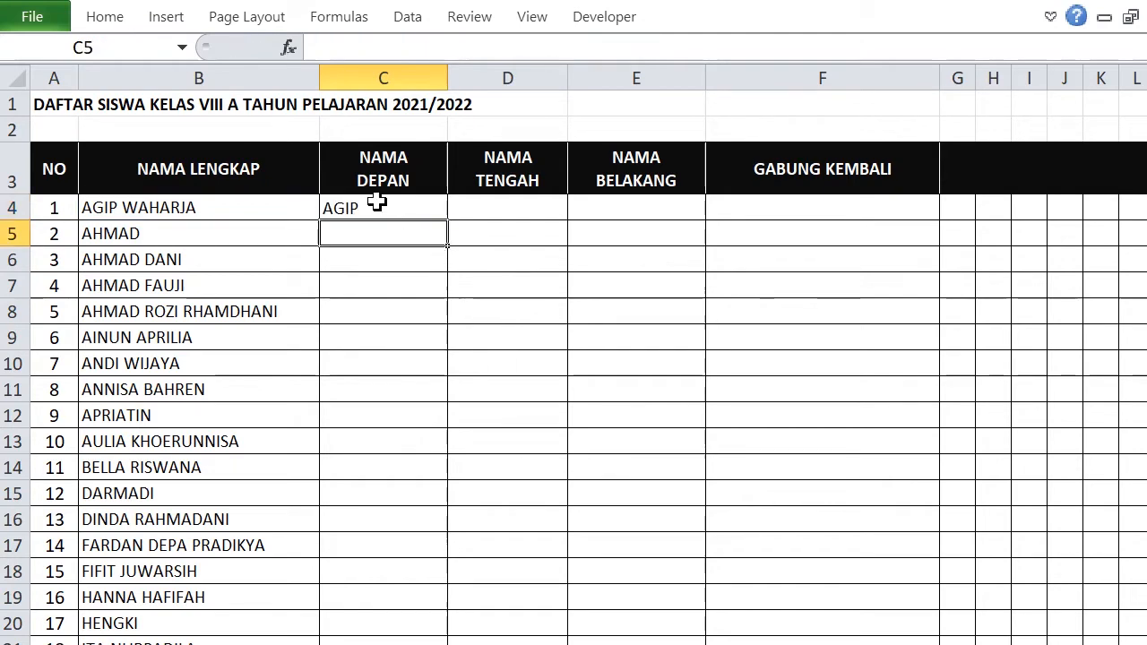
{"action": "left_click", "coordinate": [381, 208]}
Fill C4's first-name formula down to C35 for all 32 students.
{"action": "left_click_drag", "start_coordinate": [448, 217], "coordinate": [460, 584]}
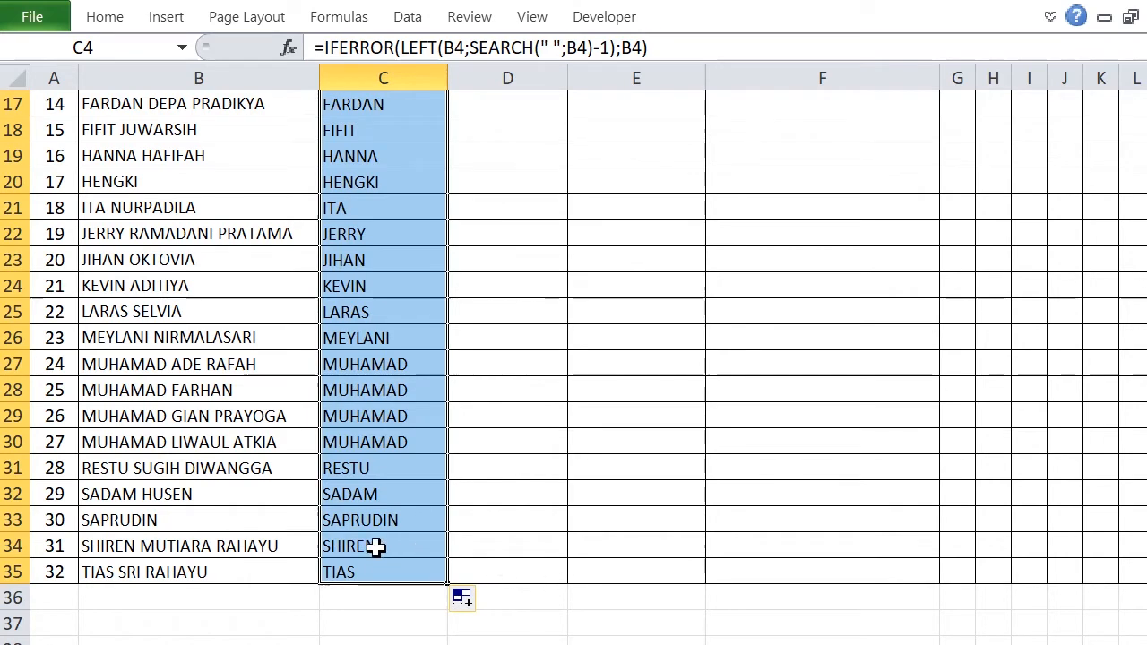
{"action": "scroll", "coordinate": [402, 496], "scroll_direction": "up", "scroll_amount": 5}
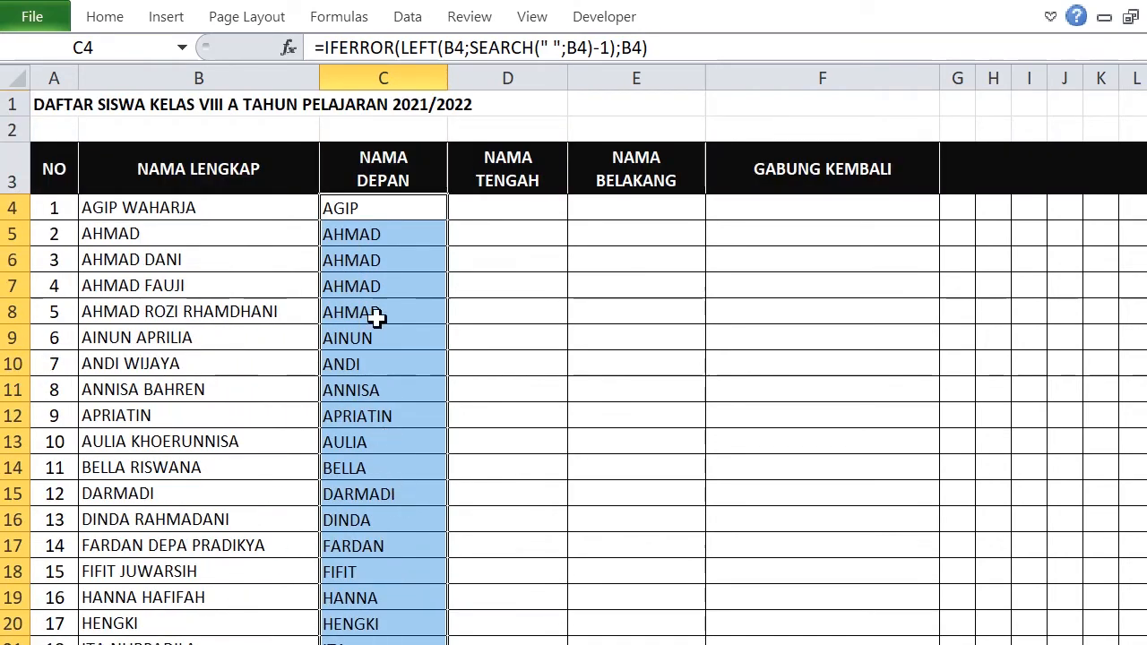
{"action": "left_click", "coordinate": [486, 215]}
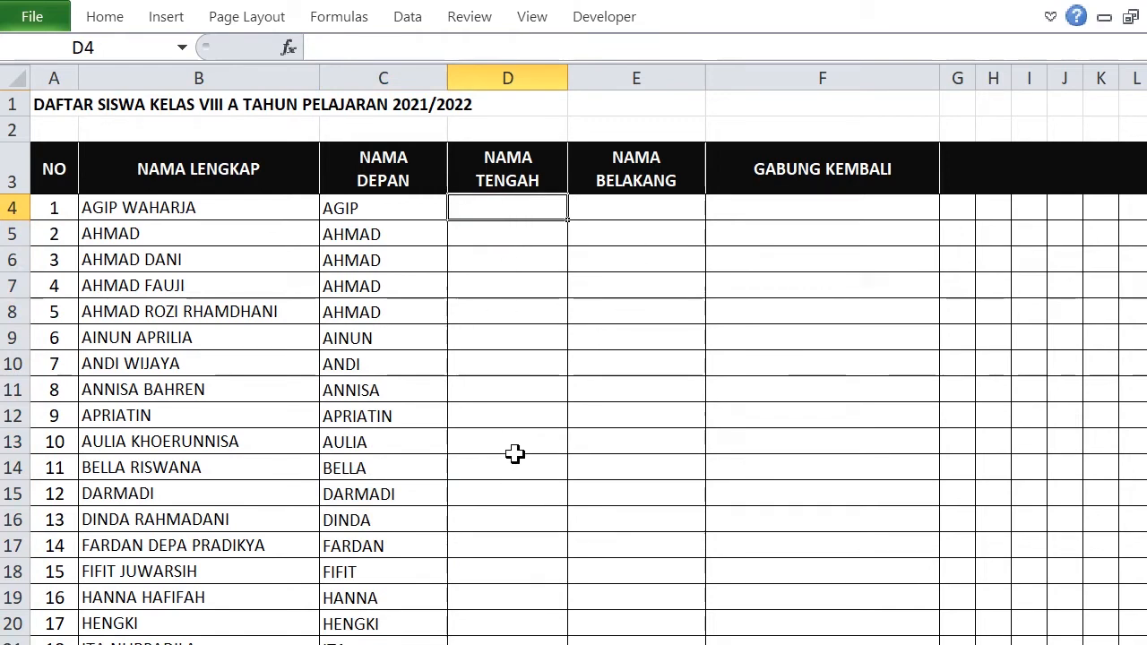
Begin E4's last-name formula as =IFERROR(REPLACE(B4;1;SEARCH(.
{"action": "left_click", "coordinate": [636, 208]}
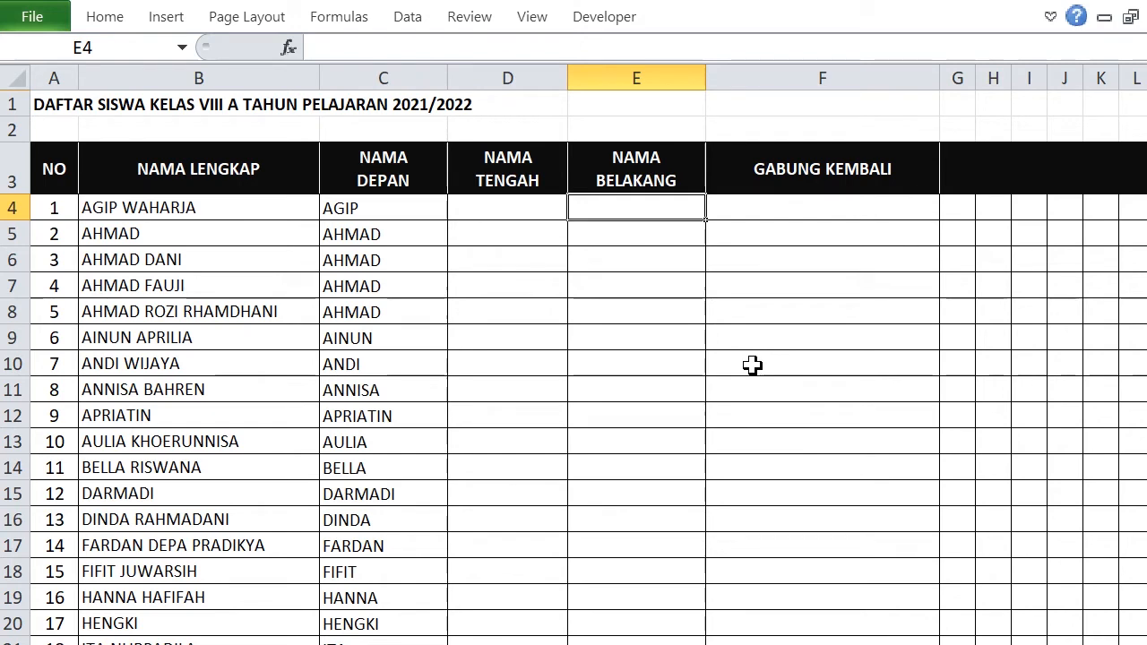
{"action": "type", "text": "="}
{"action": "left_click", "coordinate": [372, 49]}
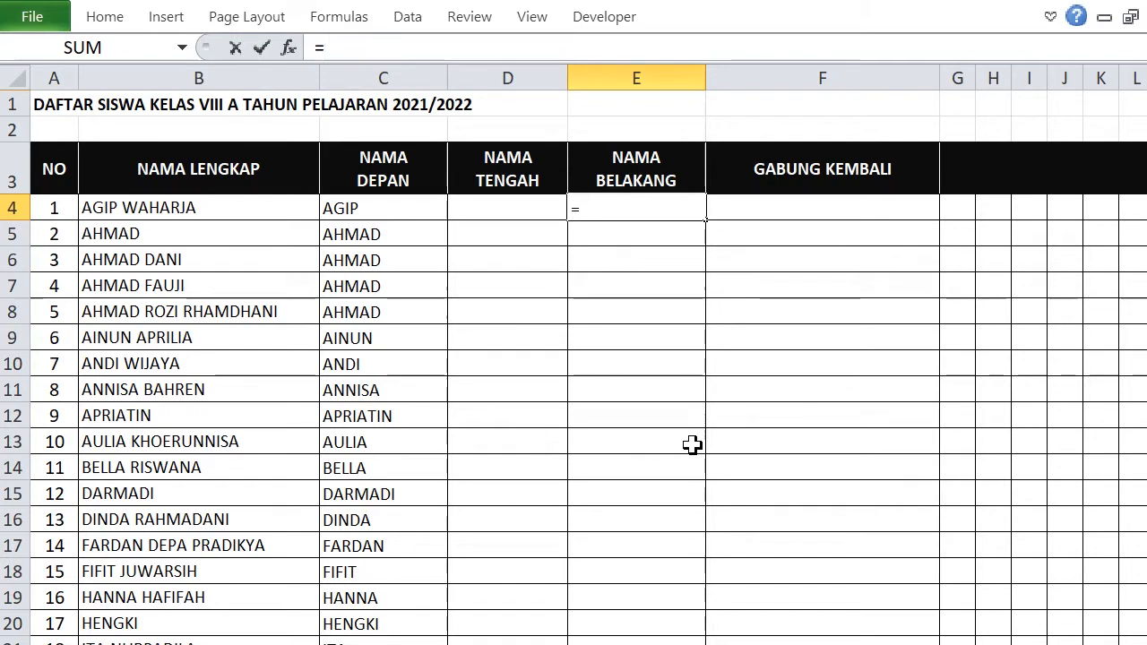
{"action": "type", "text": "IF"}
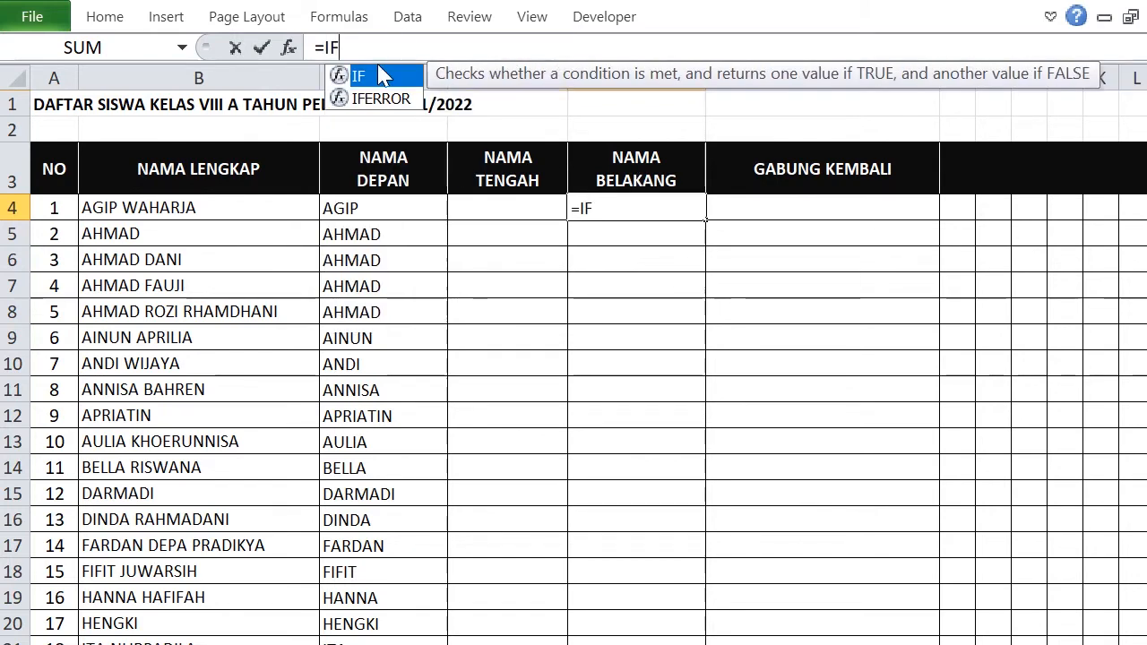
{"action": "double_click", "coordinate": [375, 100]}
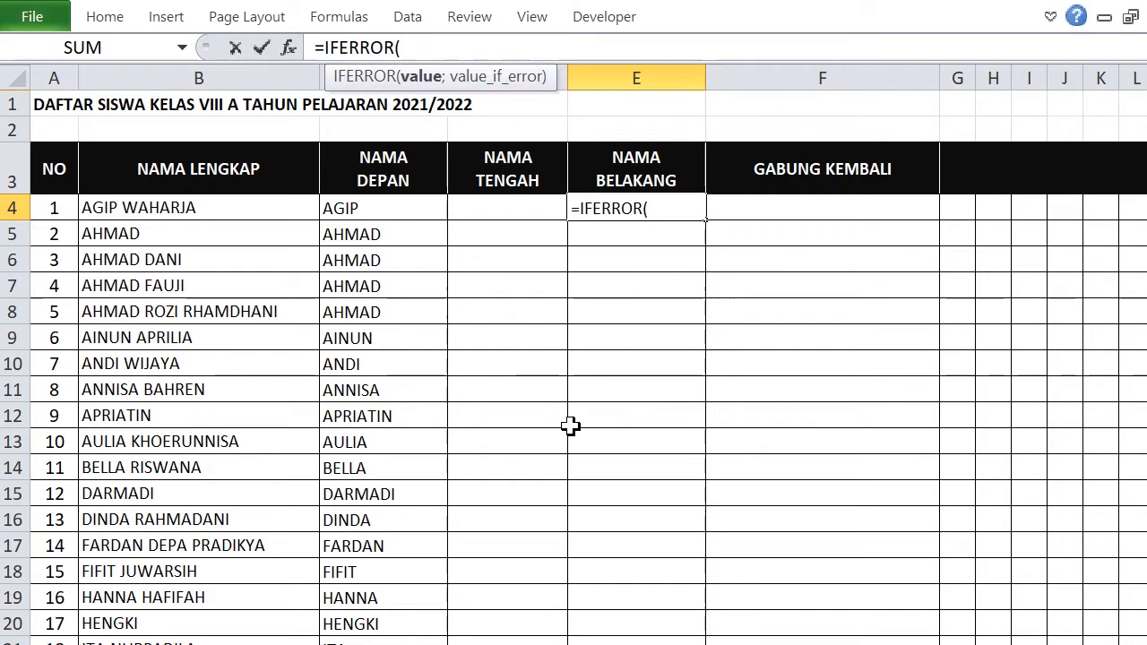
{"action": "type", "text": "RE"}
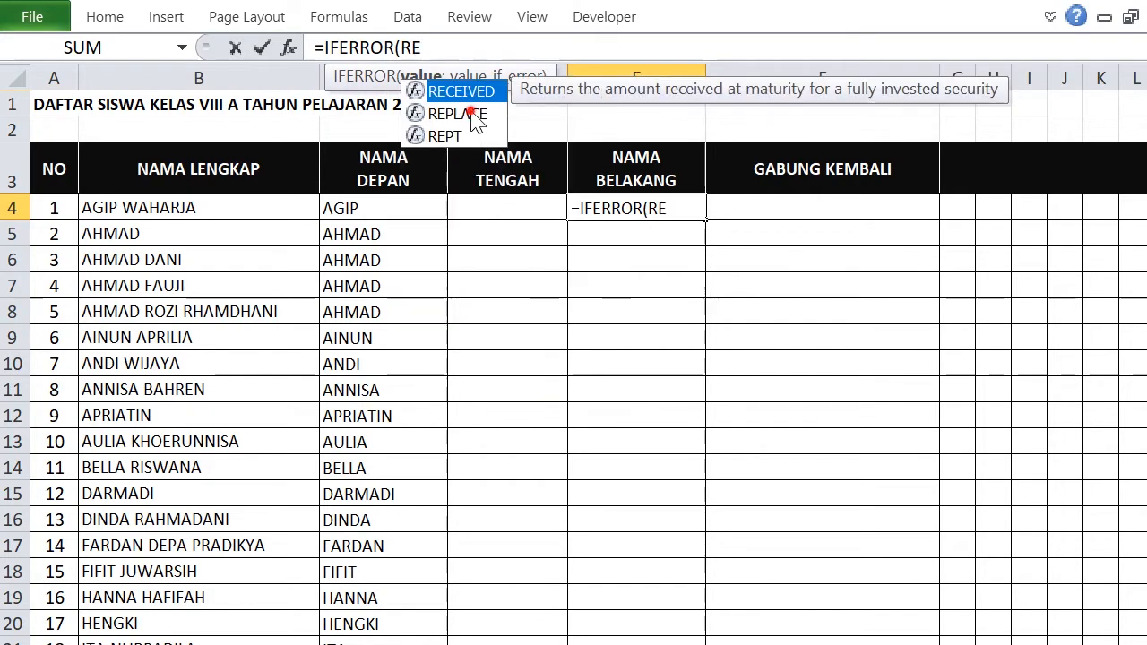
{"action": "double_click", "coordinate": [475, 113]}
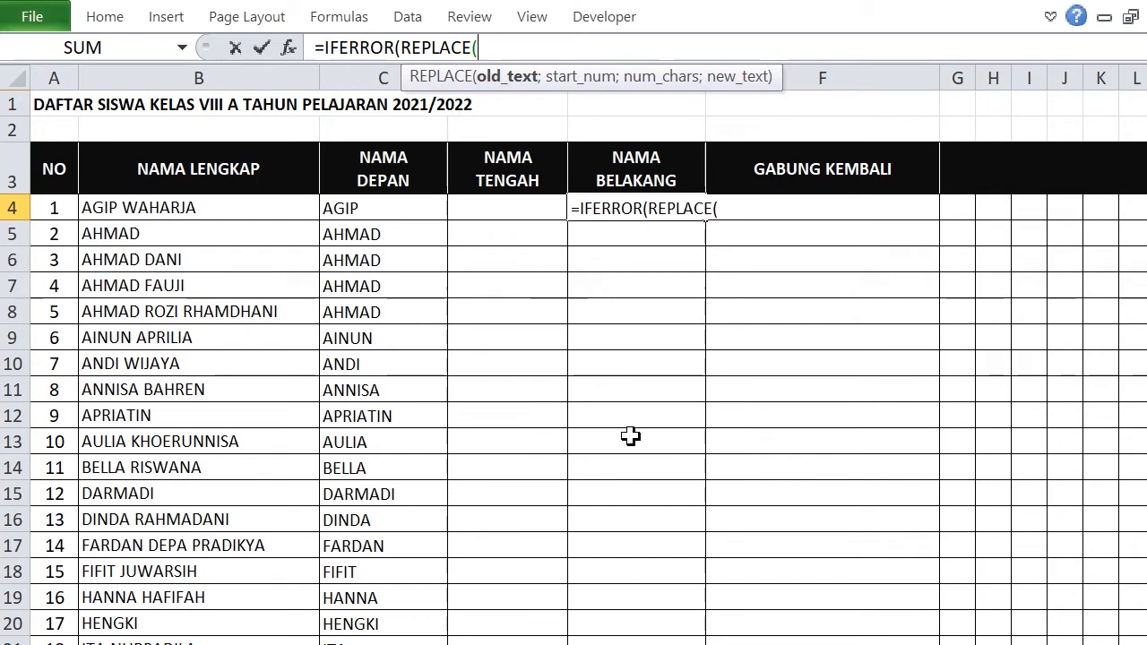
{"action": "left_click", "coordinate": [200, 209]}
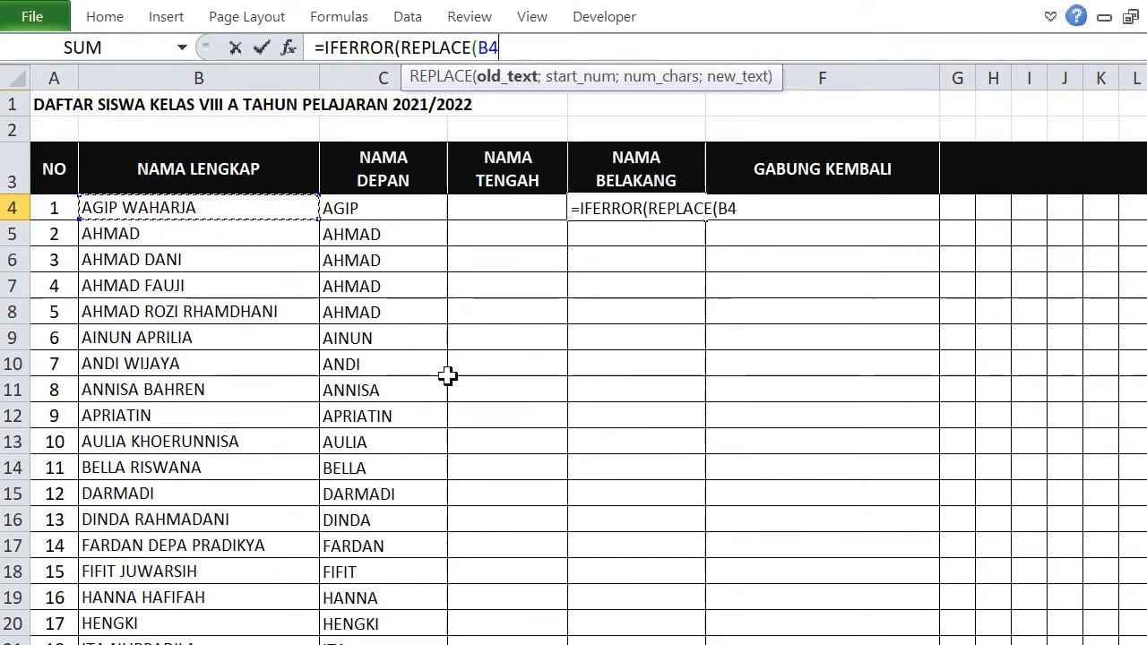
{"action": "type", "text": ";"}
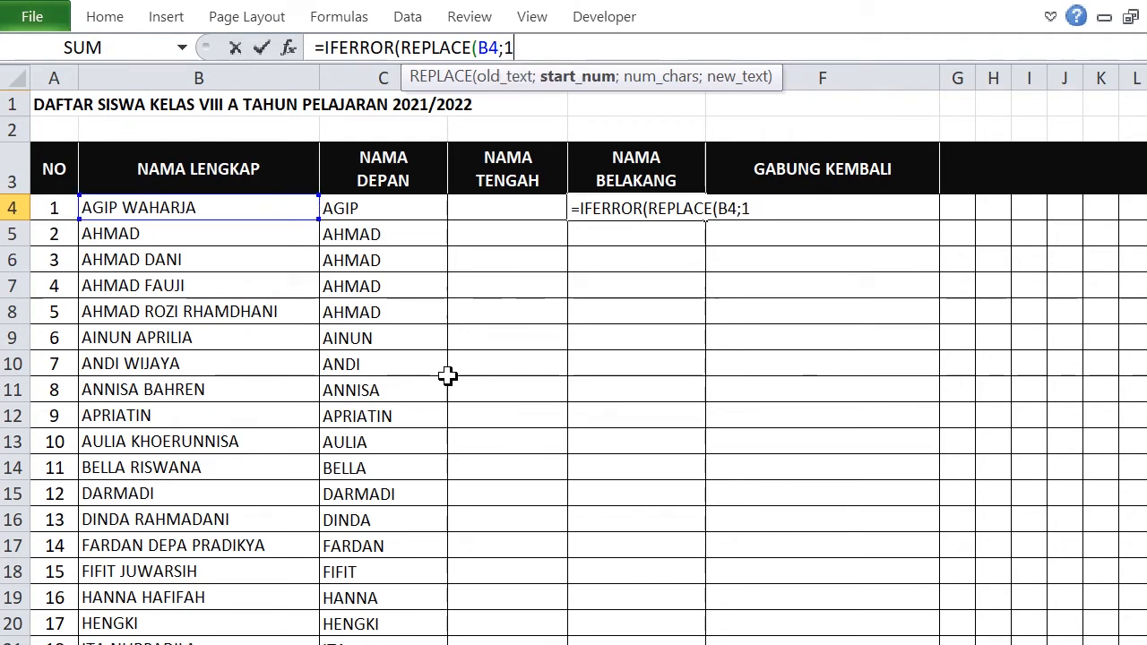
{"action": "type", "text": "1;"}
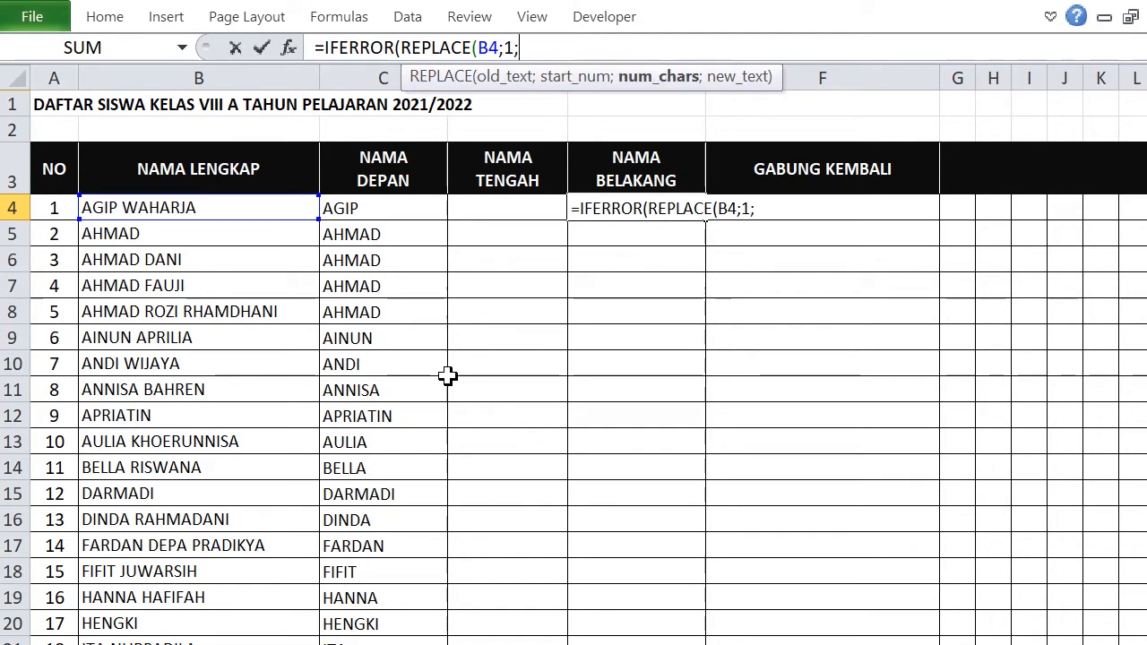
{"action": "type", "text": "SEA"}
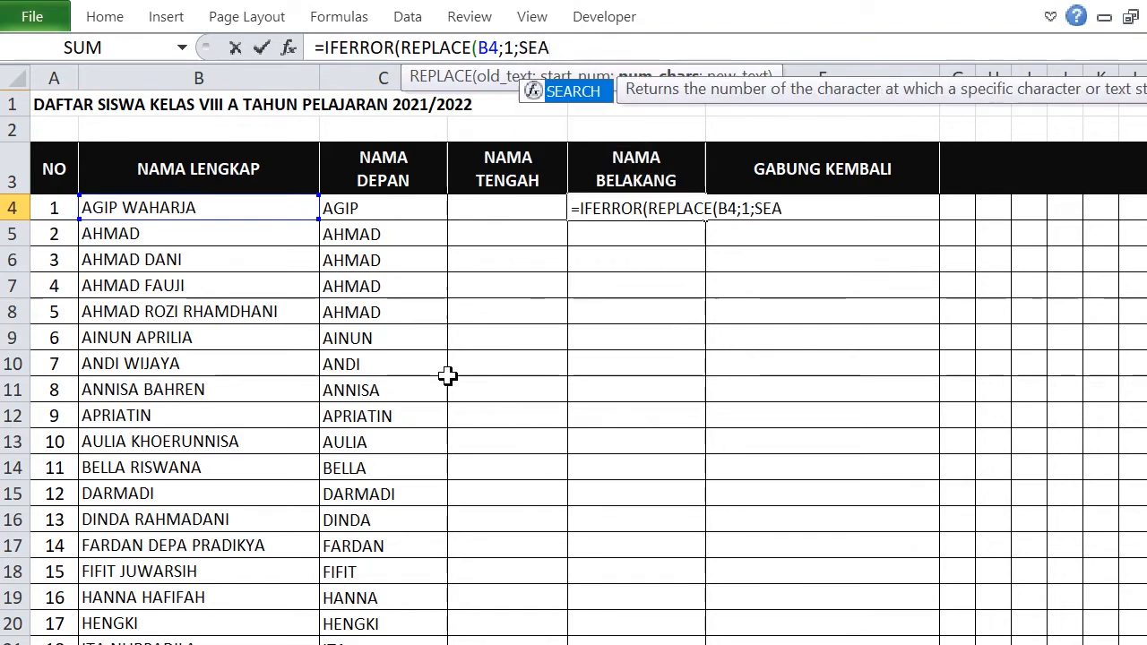
{"action": "double_click", "coordinate": [587, 91]}
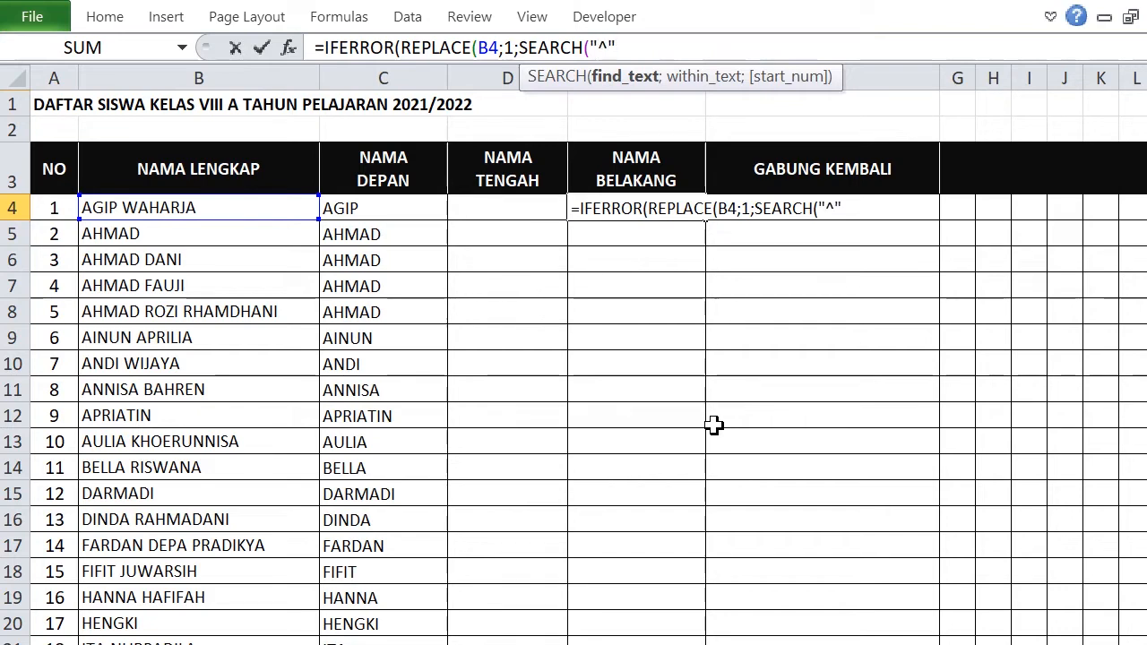
Add the search target "^";SUBSTITUTE(B4;" ";"^";LEN(B4) to mark the last space.
{"action": "type", "text": ";"}
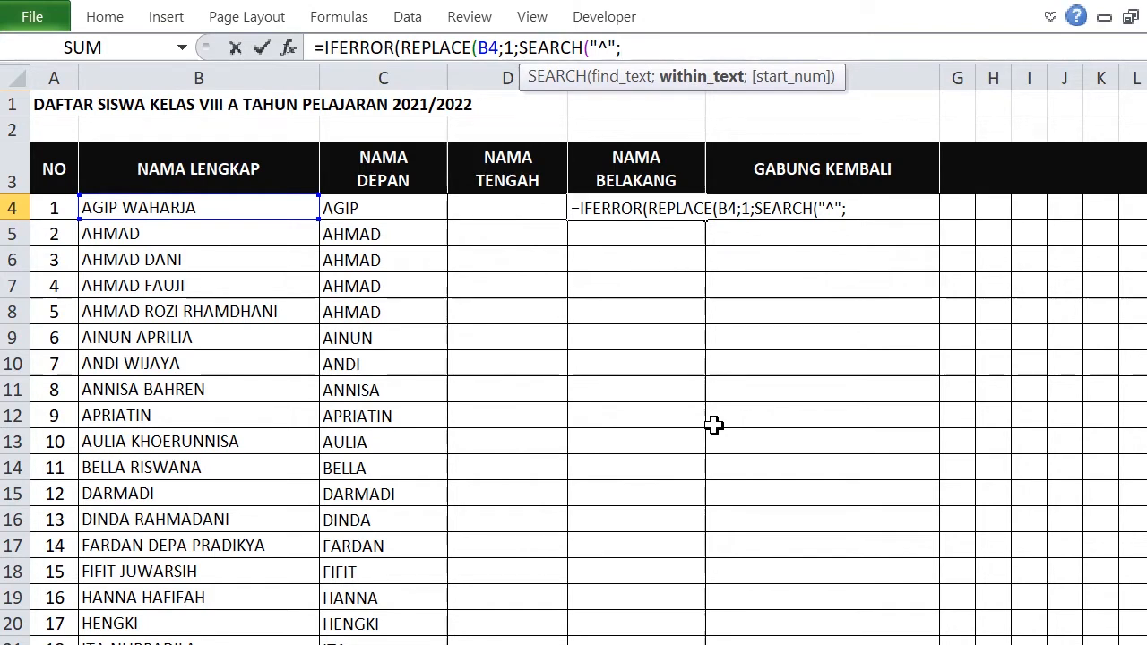
{"action": "type", "text": "SU"}
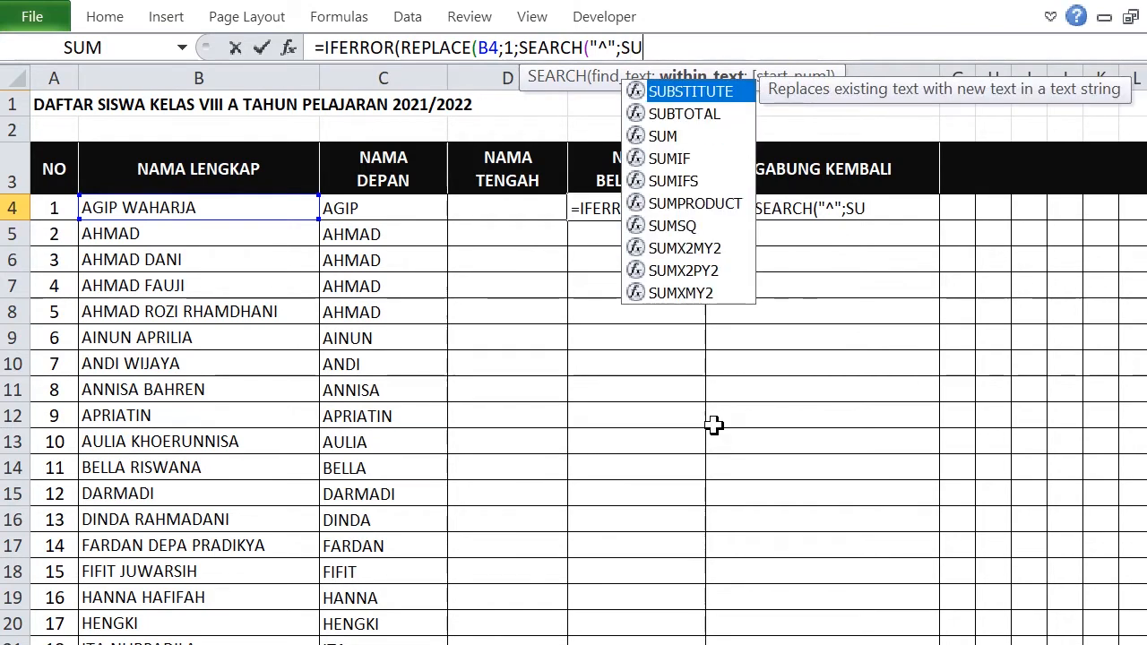
{"action": "double_click", "coordinate": [699, 91]}
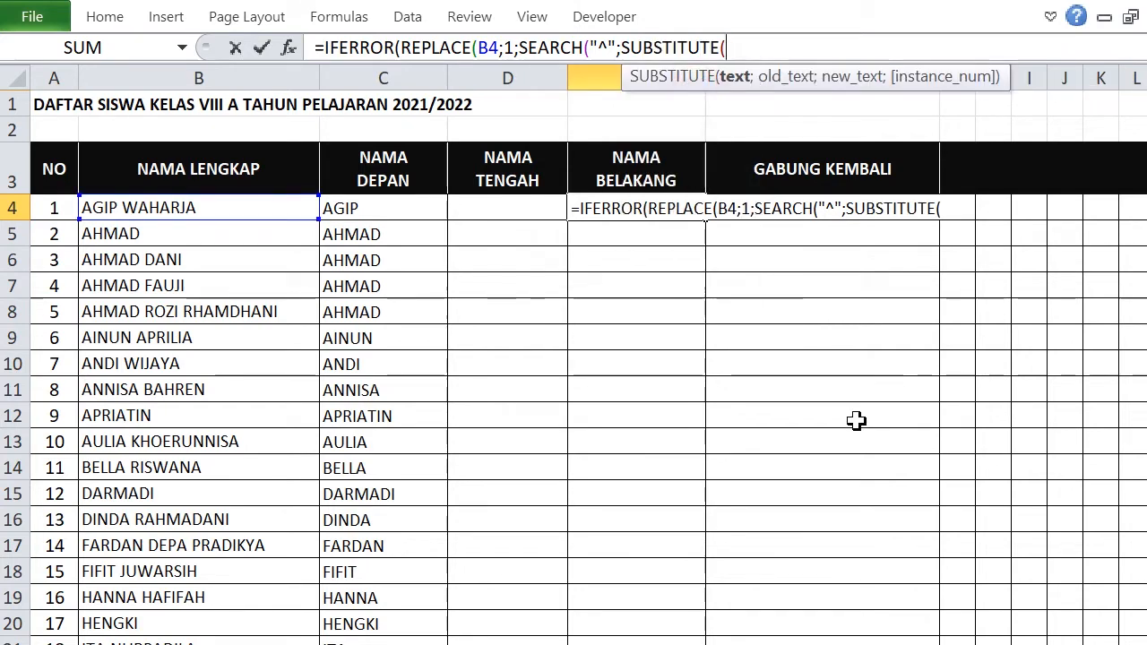
{"action": "left_click", "coordinate": [257, 208]}
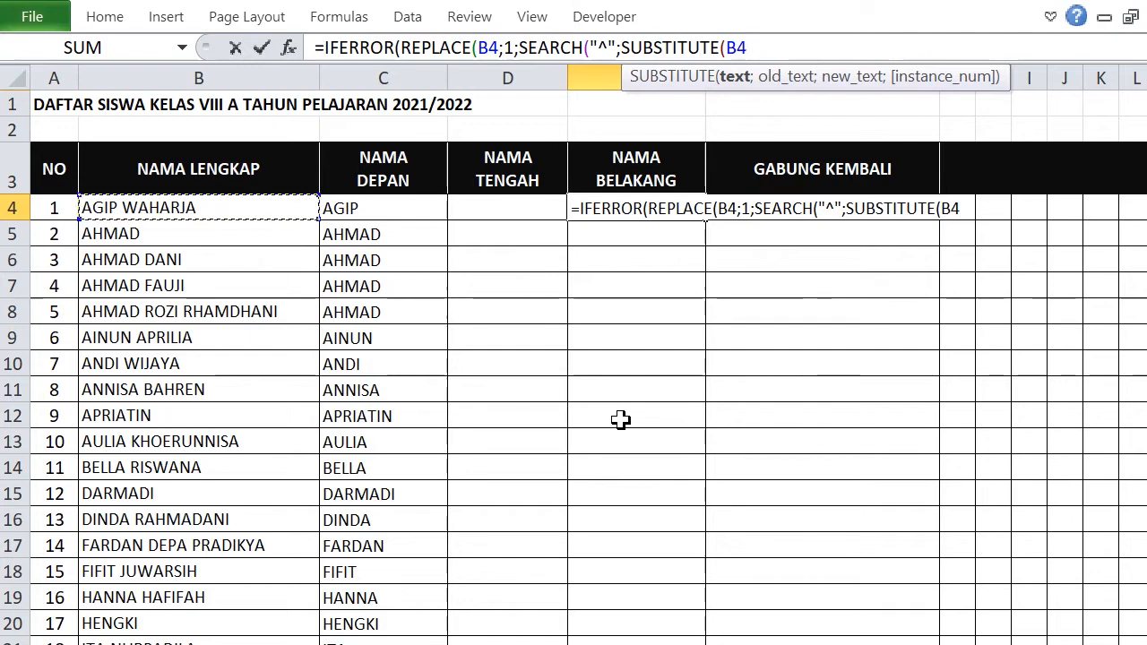
{"action": "type", "text": ";\" \""}
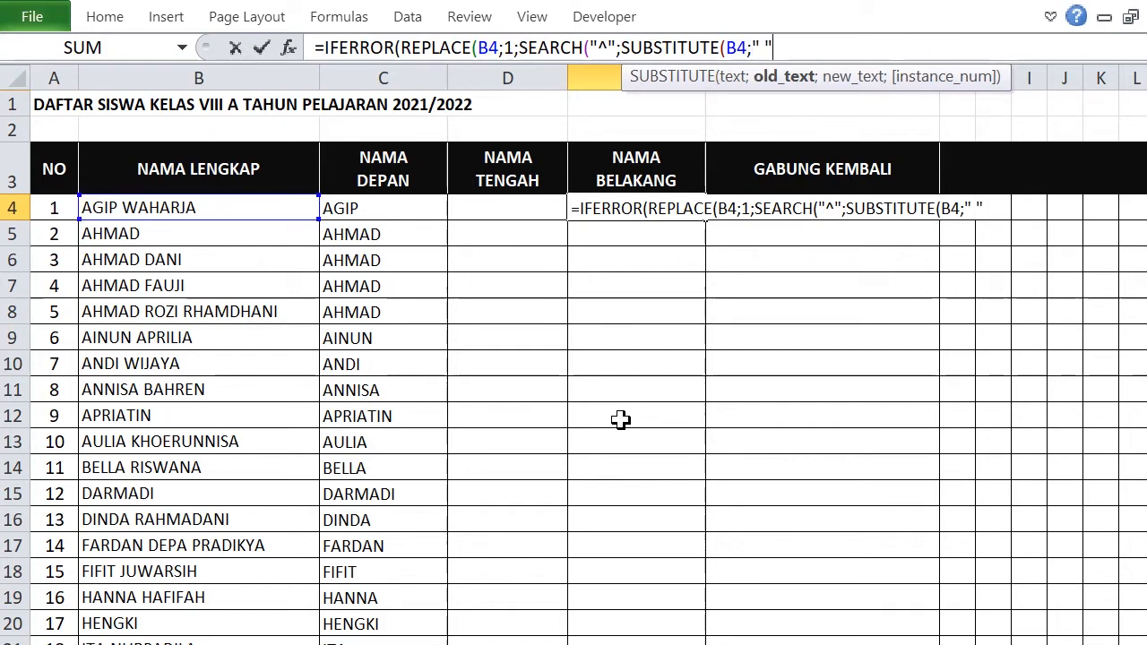
{"action": "type", "text": ";"}
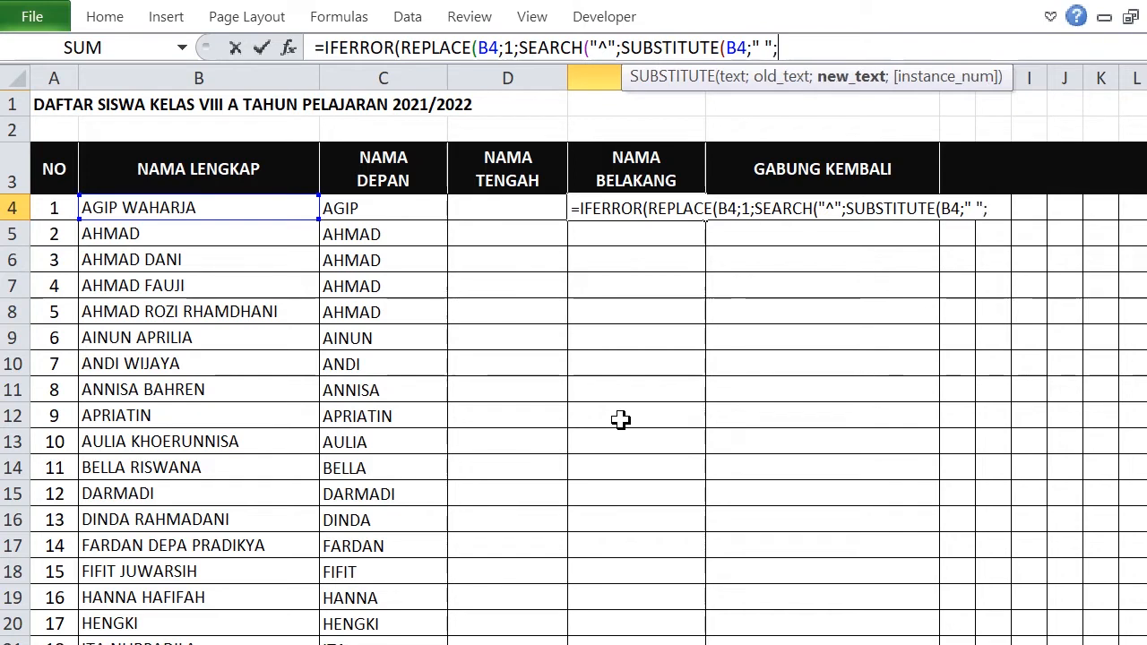
{"action": "type", "text": "\"^\""}
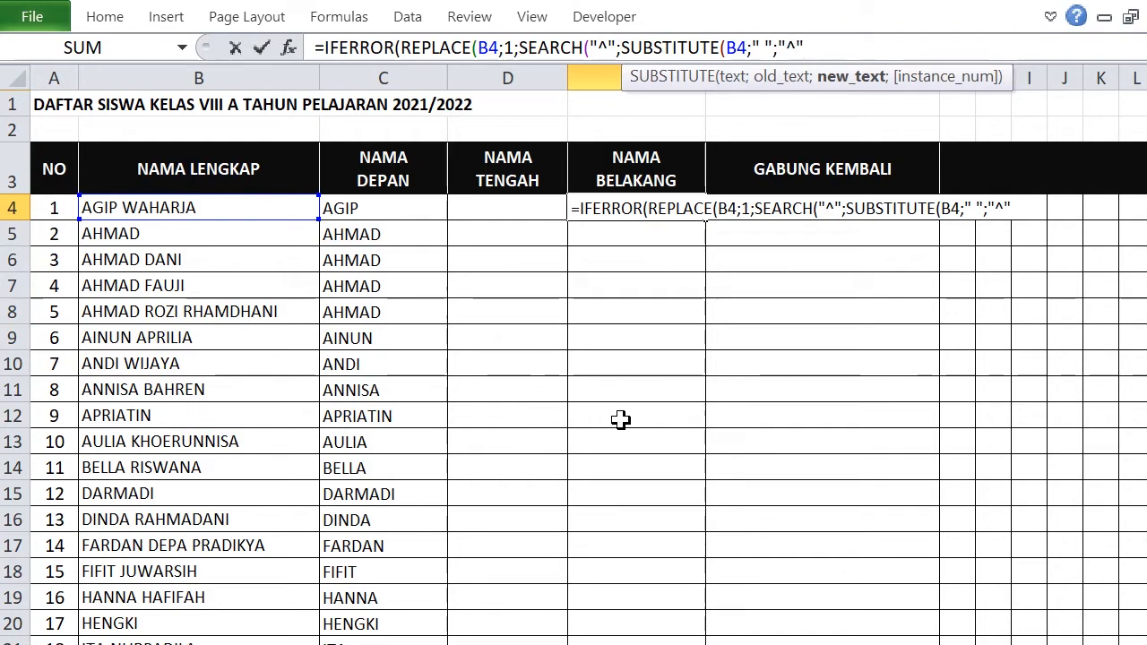
{"action": "type", "text": "^\";"}
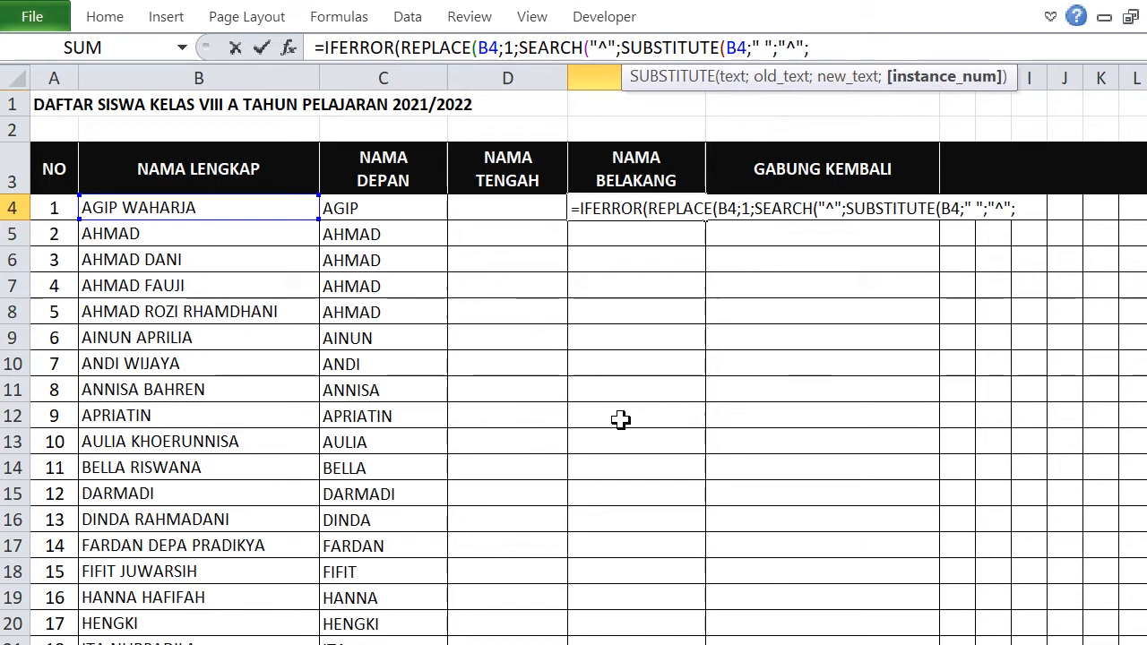
{"action": "type", "text": "LE"}
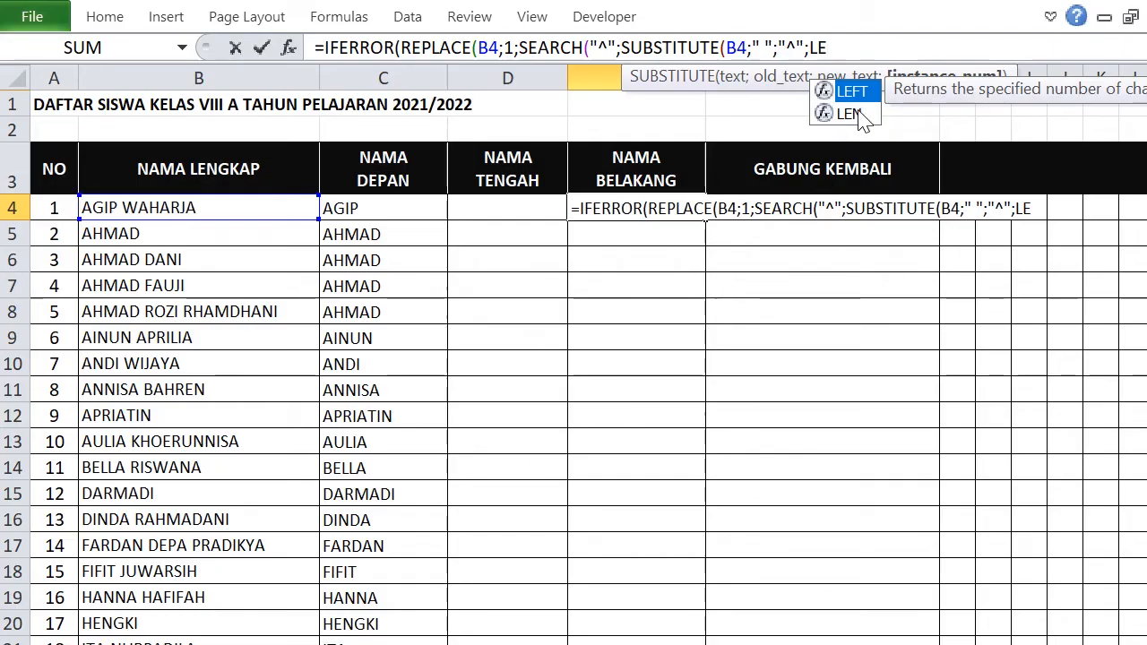
{"action": "double_click", "coordinate": [861, 115]}
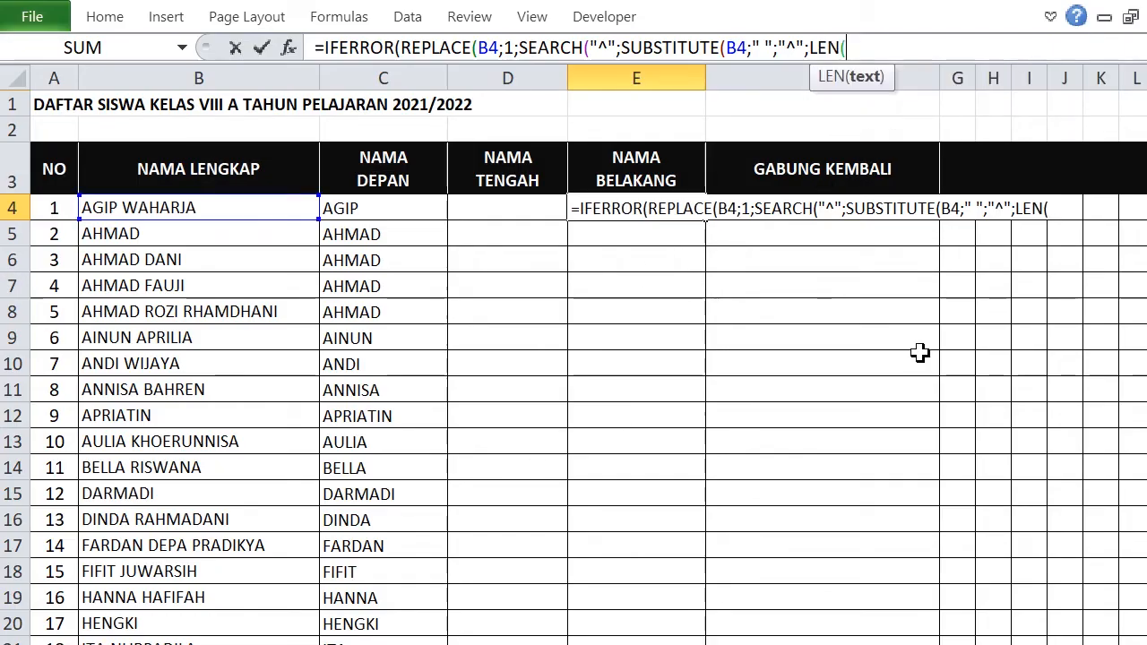
{"action": "left_click", "coordinate": [249, 207]}
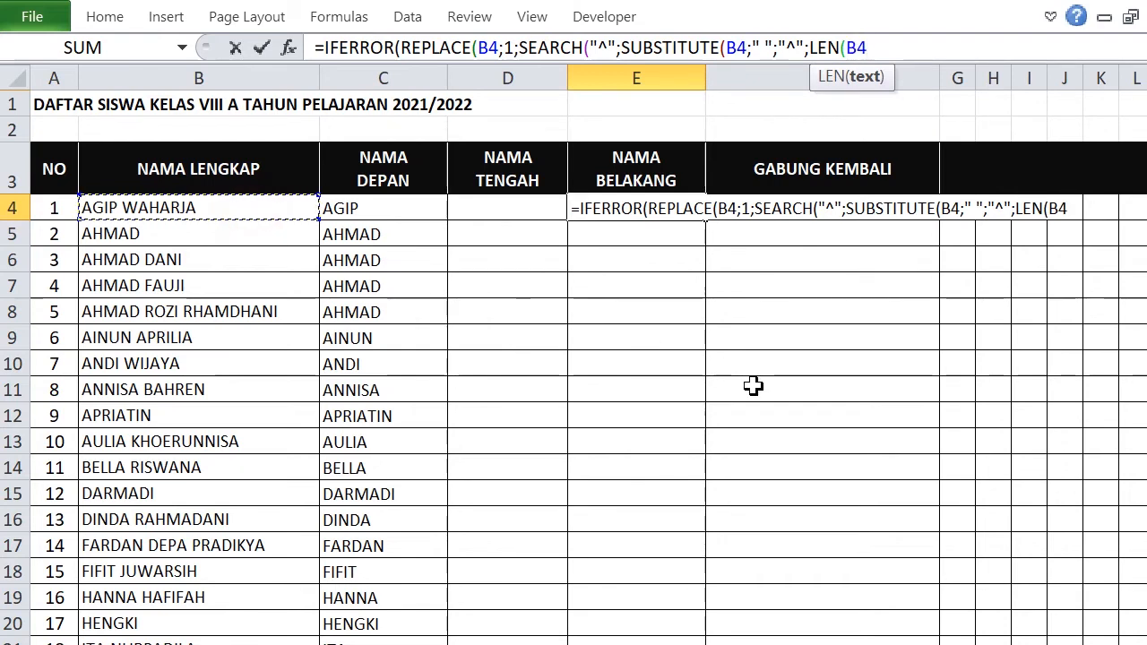
{"action": "type", "text": ")"}
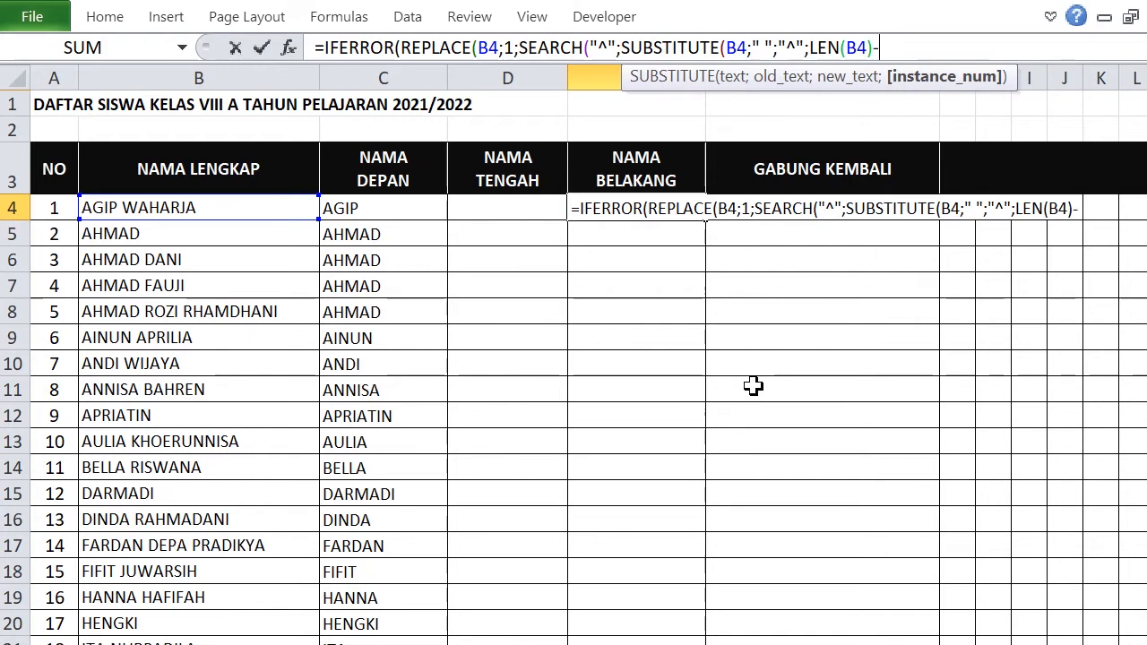
{"action": "type", "text": "-LEN"}
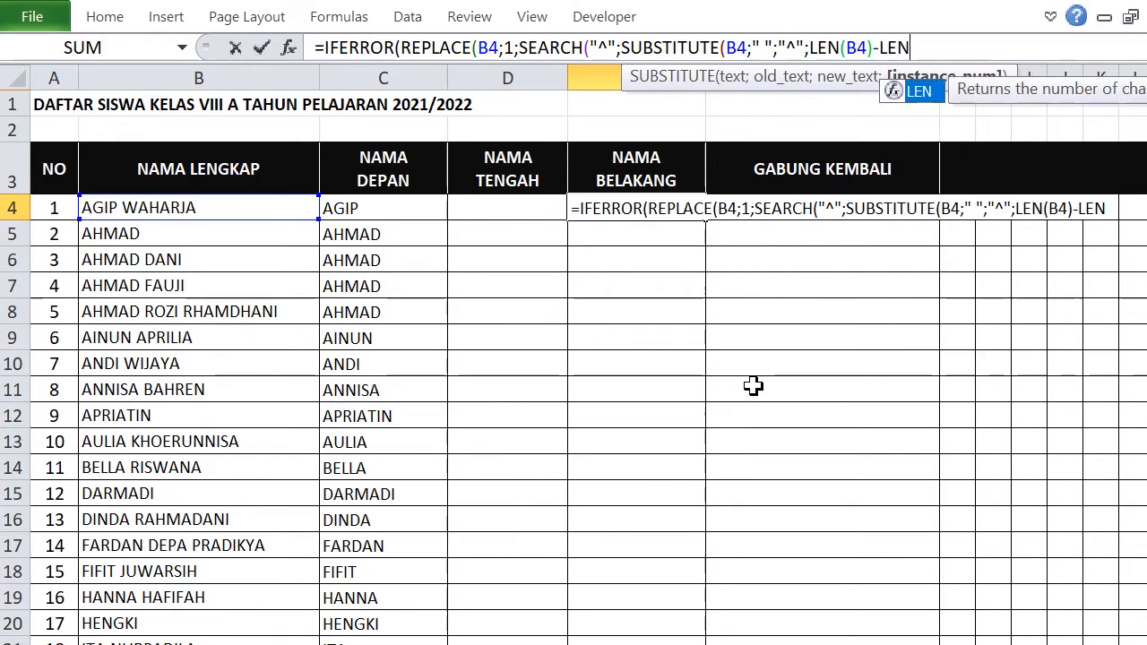
{"action": "double_click", "coordinate": [918, 91]}
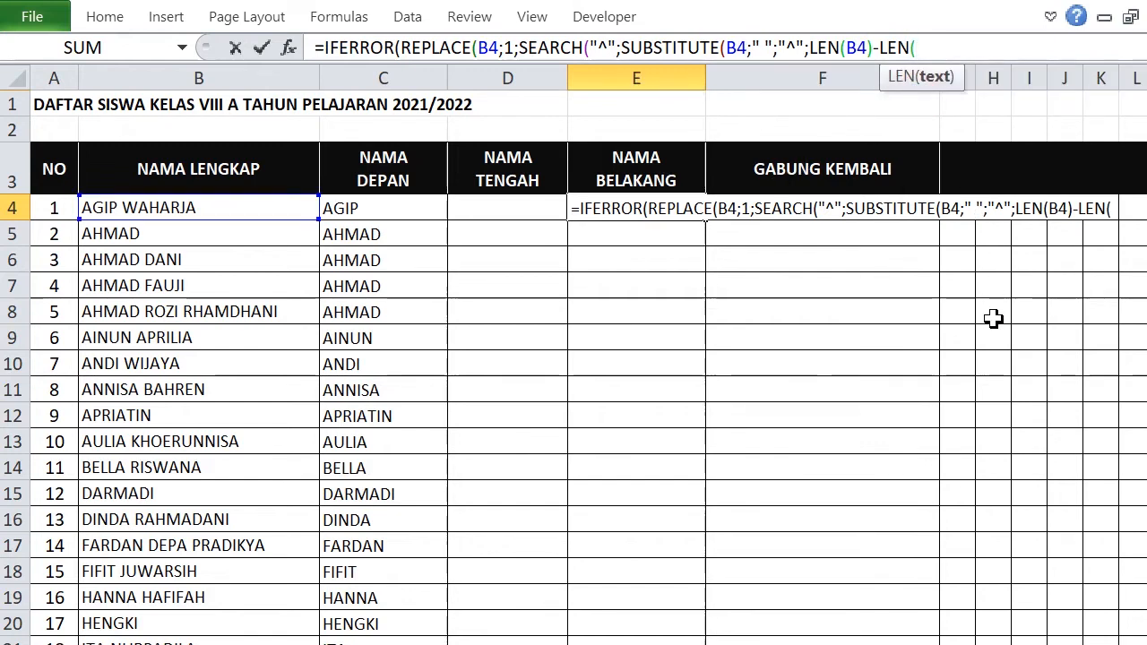
{"action": "type", "text": "SU"}
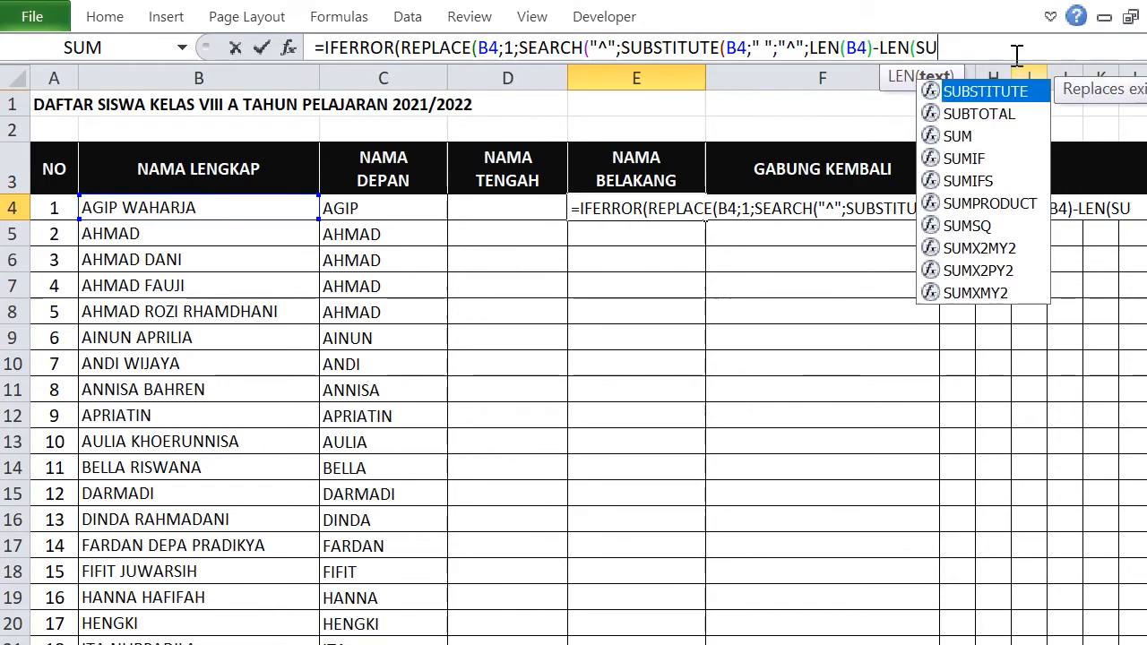
{"action": "double_click", "coordinate": [989, 90]}
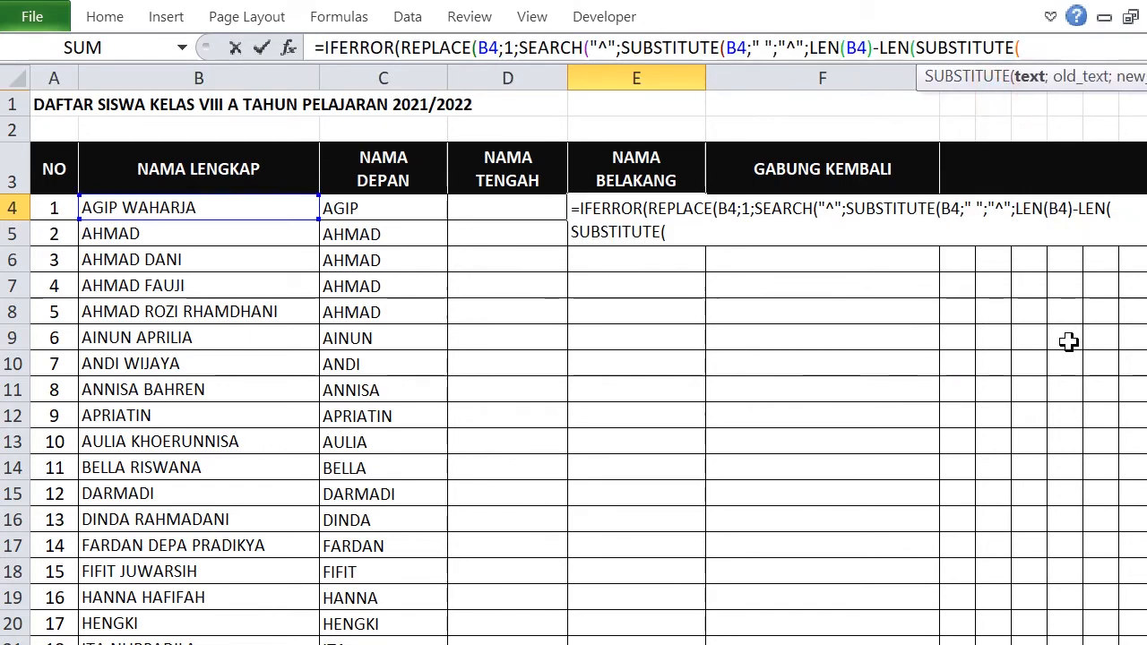
{"action": "left_click", "coordinate": [211, 208]}
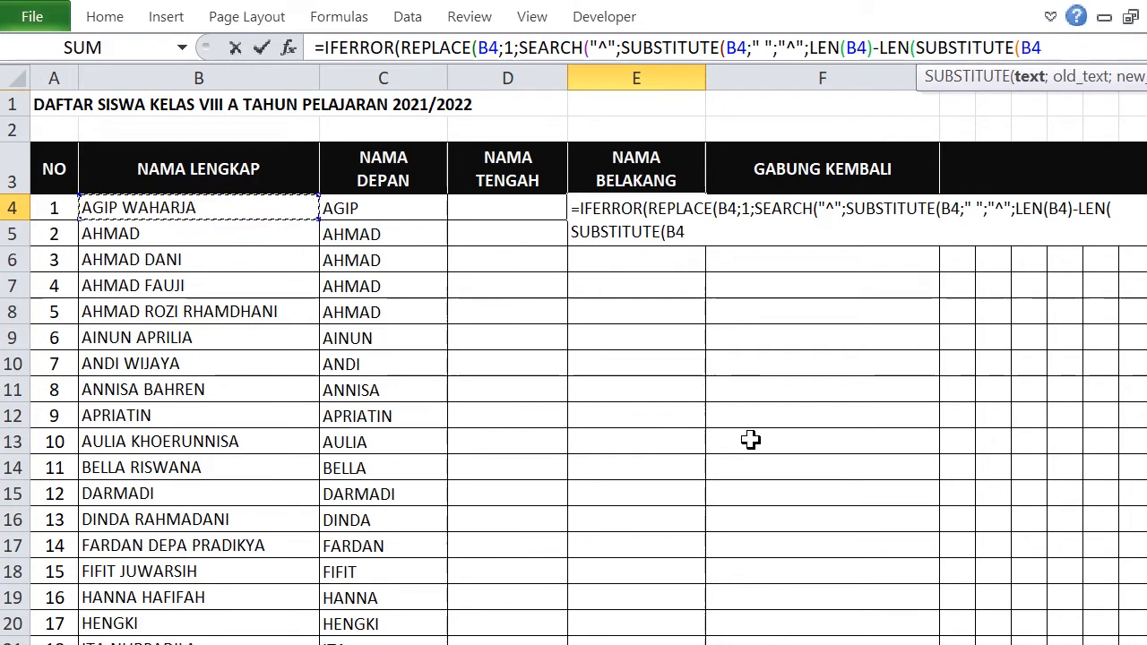
{"action": "type", "text": ";"}
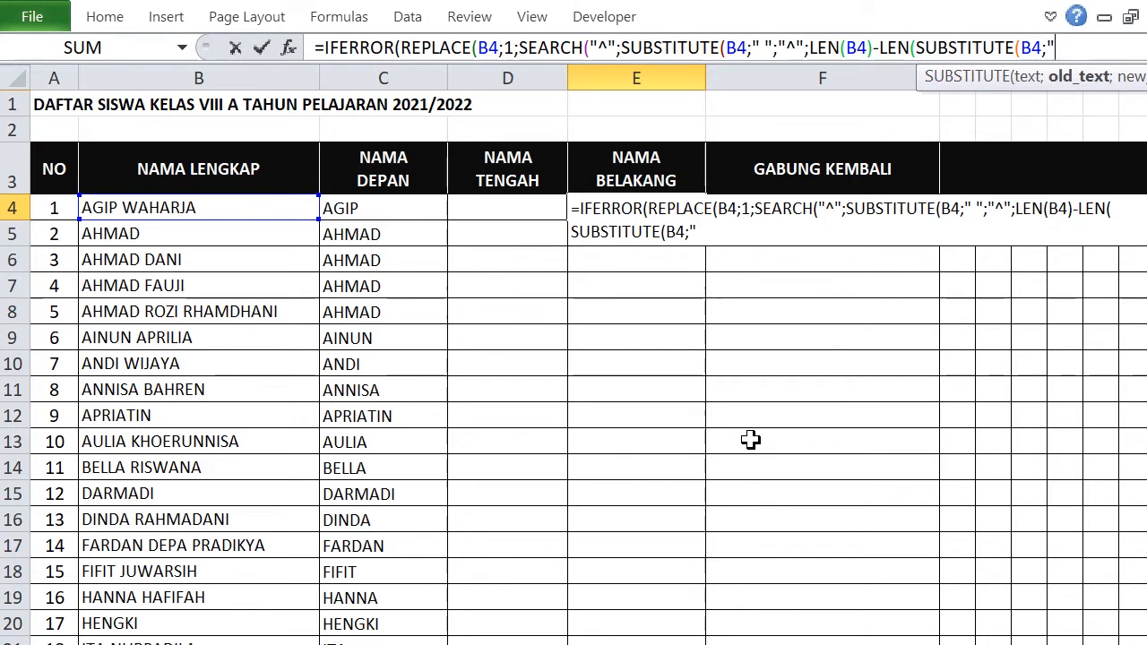
{"action": "type", "text": "\" \";"}
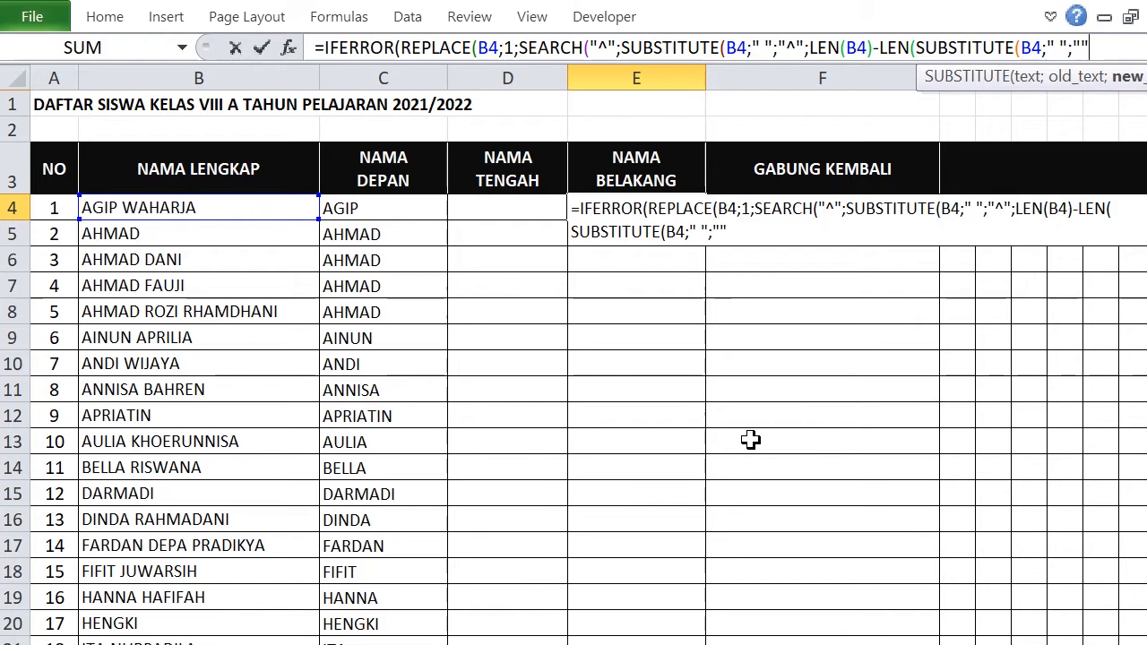
{"action": "type", "text": "\"\")))"}
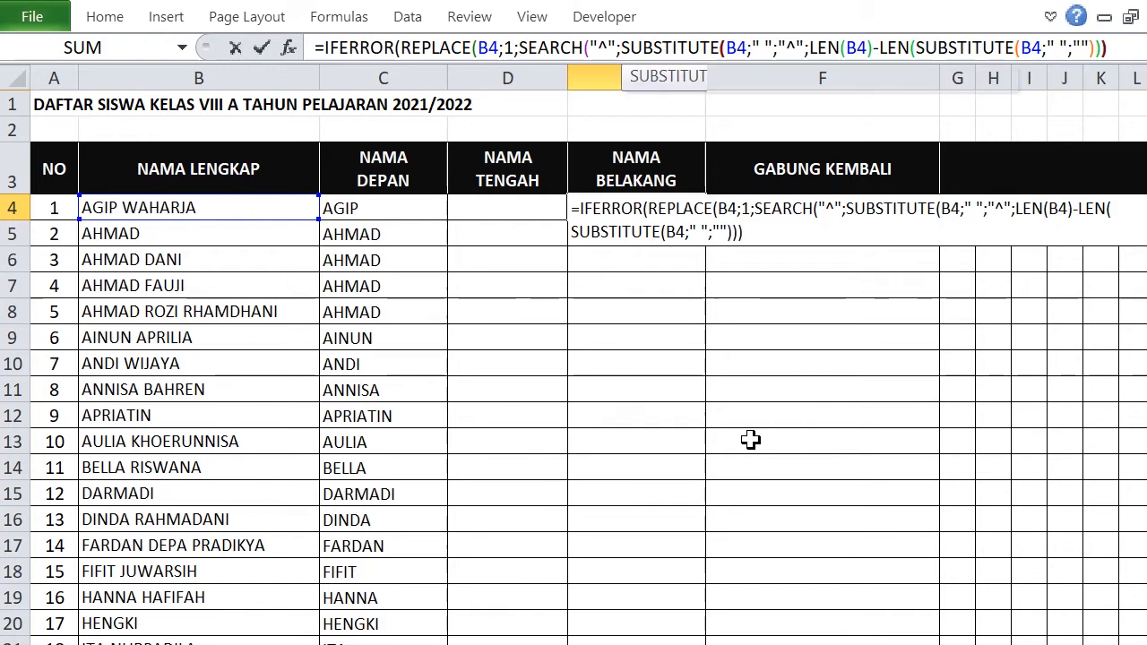
{"action": "type", "text": ")"}
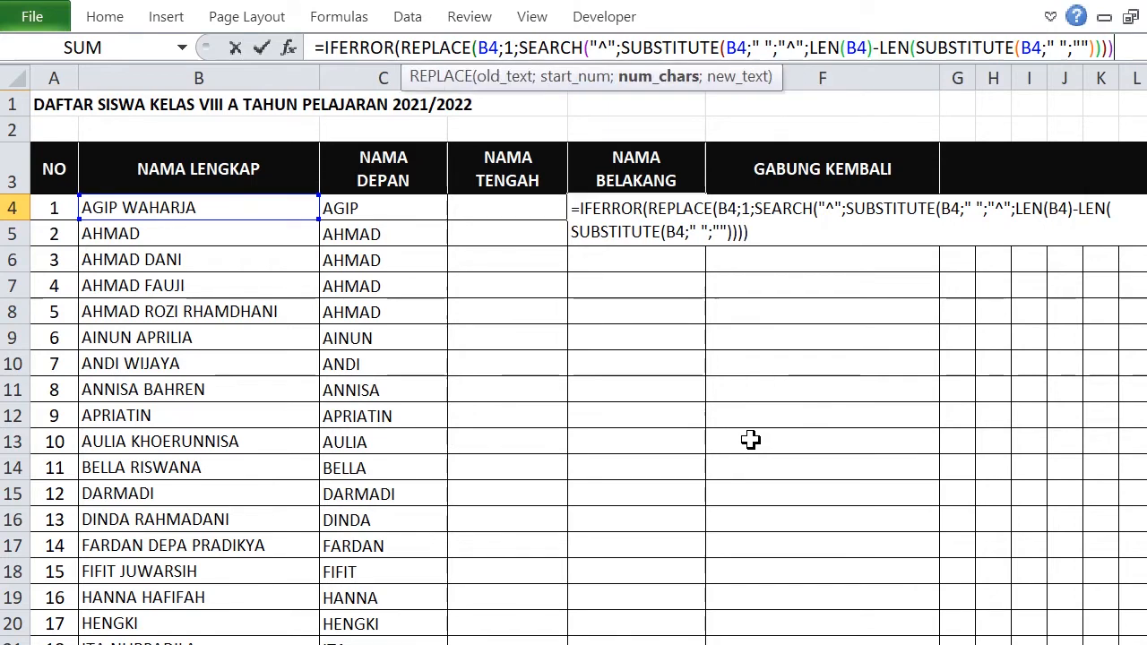
{"action": "type", "text": ";\""}
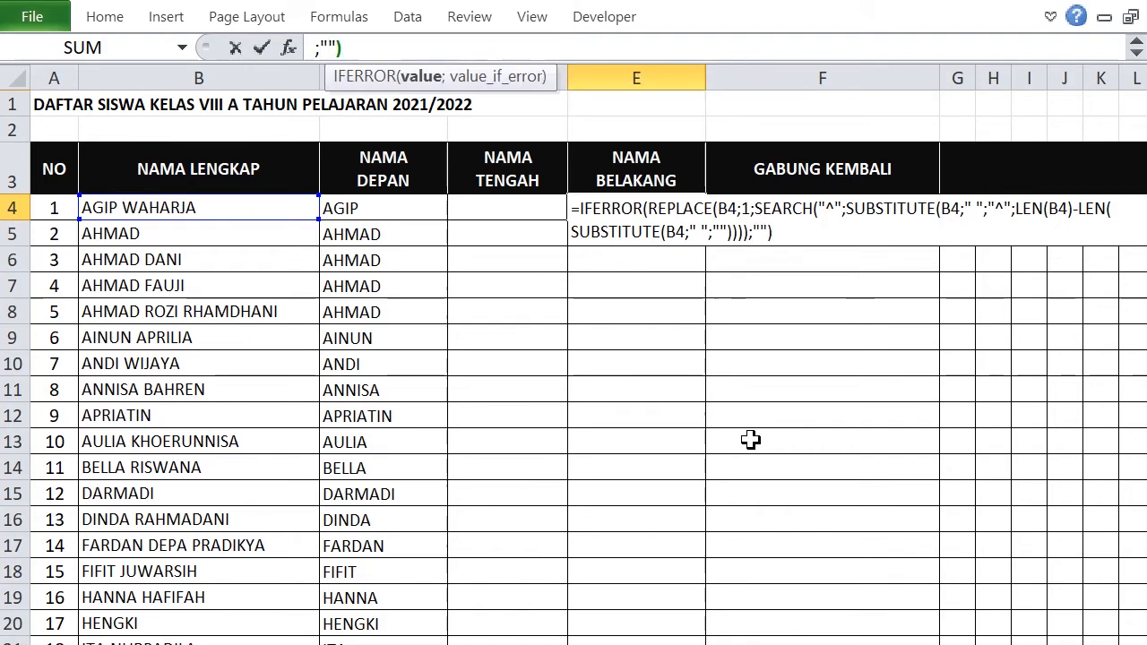
{"action": "type", "text": ";"}
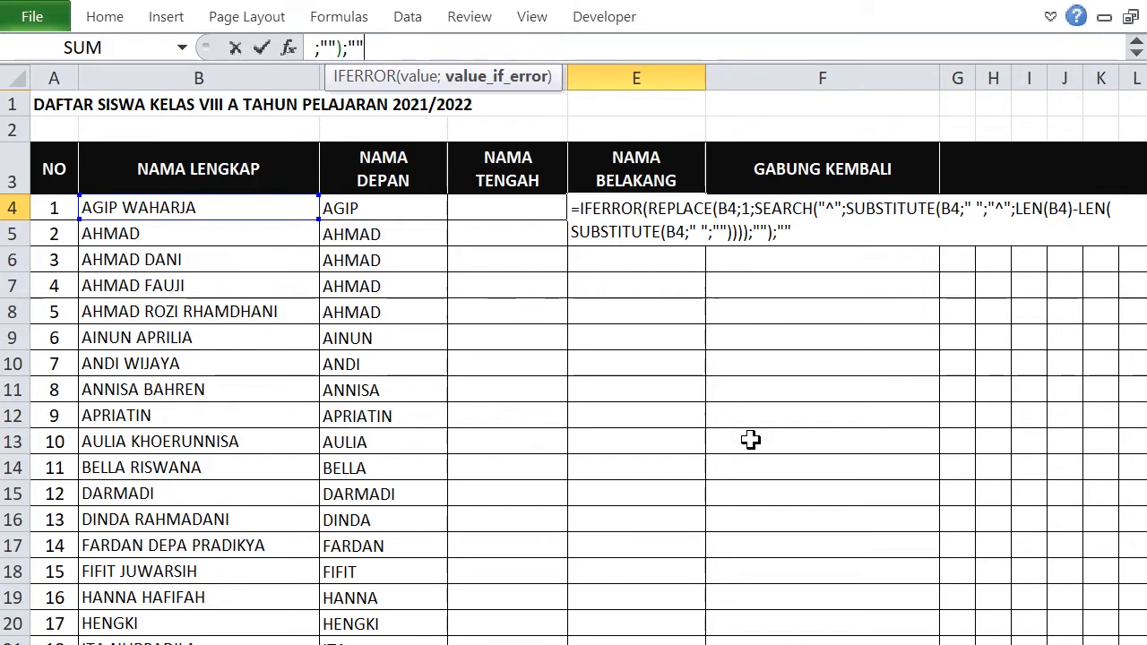
{"action": "type", "text": "\"\")"}
{"action": "key", "text": "Return"}
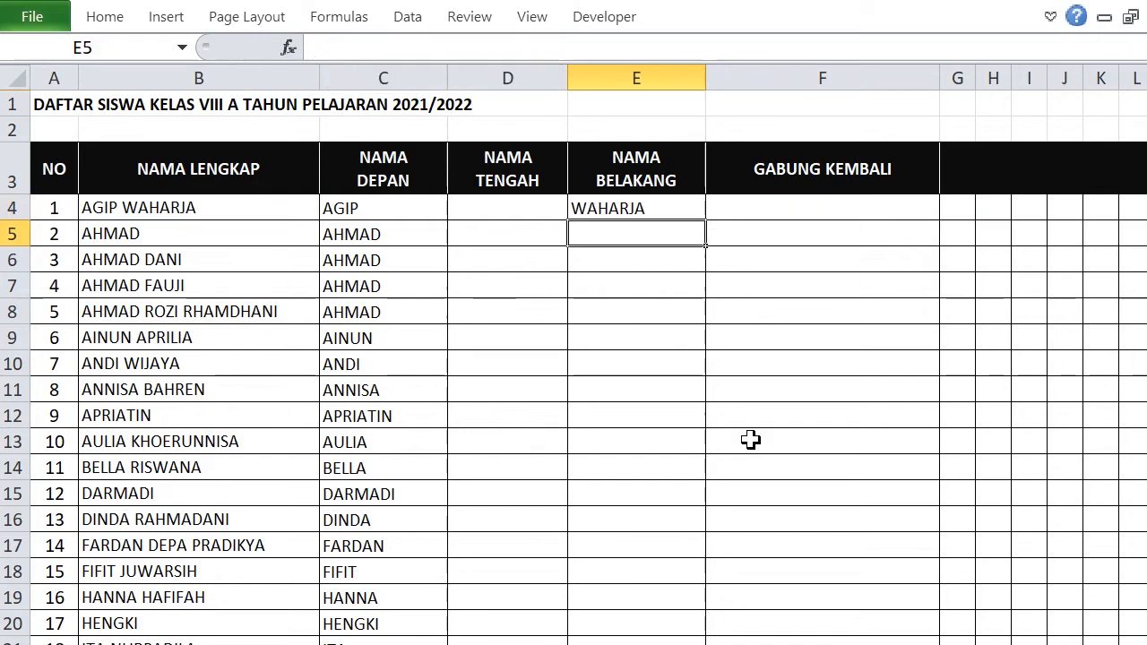
{"action": "left_click", "coordinate": [627, 208]}
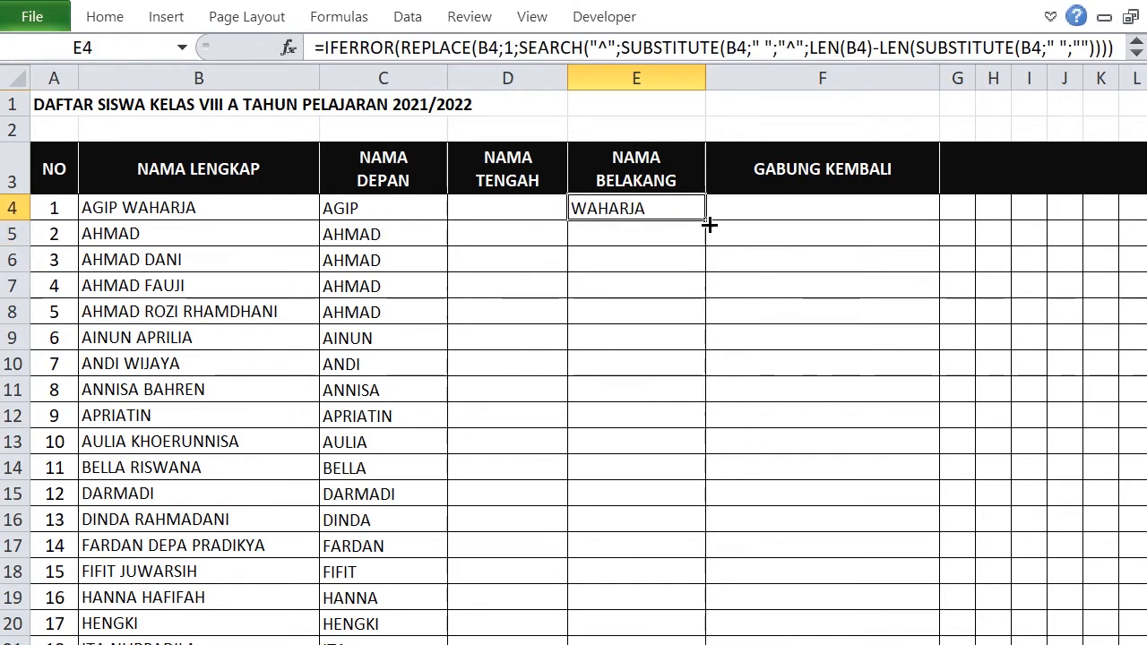
{"action": "left_click_drag", "start_coordinate": [708, 221], "coordinate": [726, 505]}
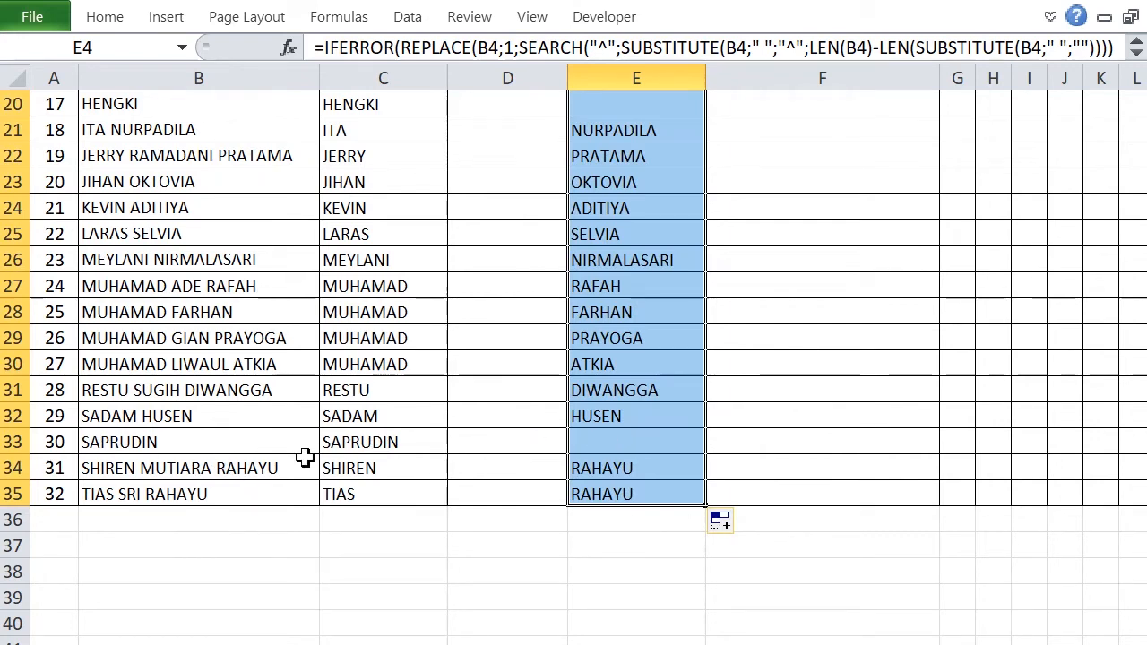
{"action": "scroll", "coordinate": [597, 458], "scroll_direction": "up", "scroll_amount": 2}
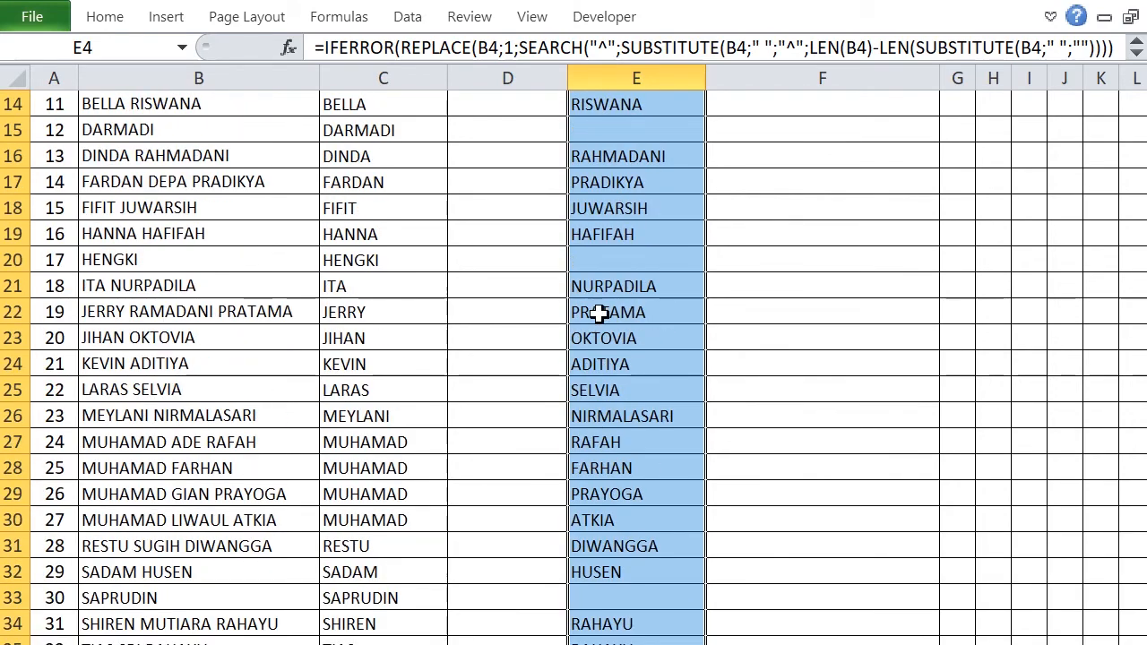
{"action": "scroll", "coordinate": [615, 260], "scroll_direction": "up", "scroll_amount": 1}
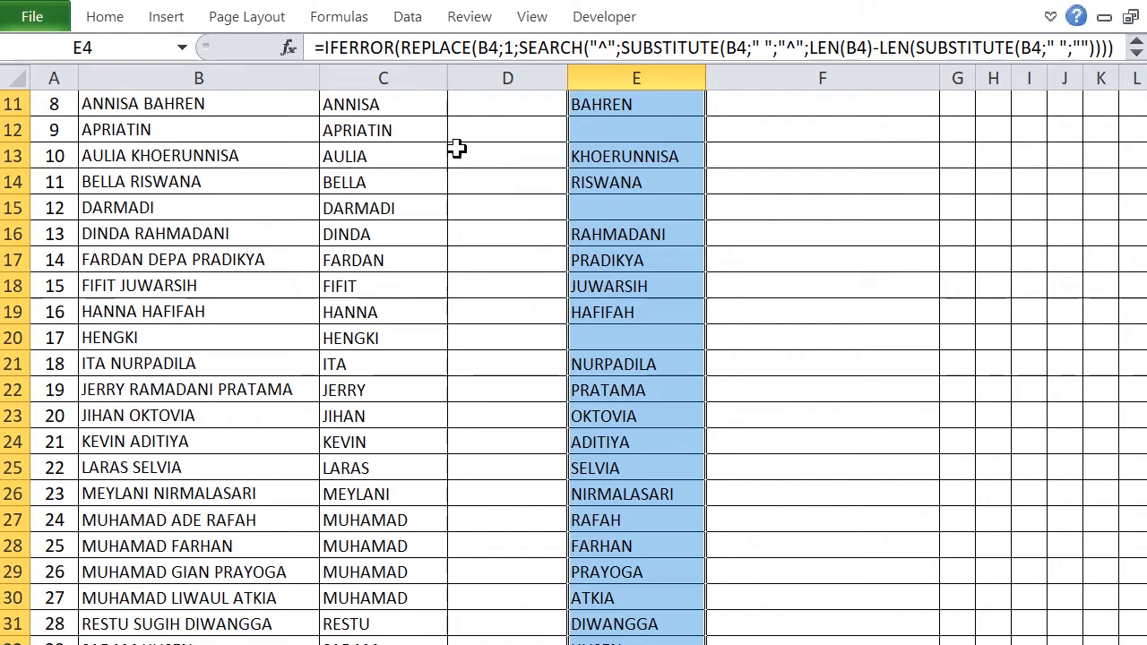
{"action": "scroll", "coordinate": [561, 188], "scroll_direction": "up", "scroll_amount": 1}
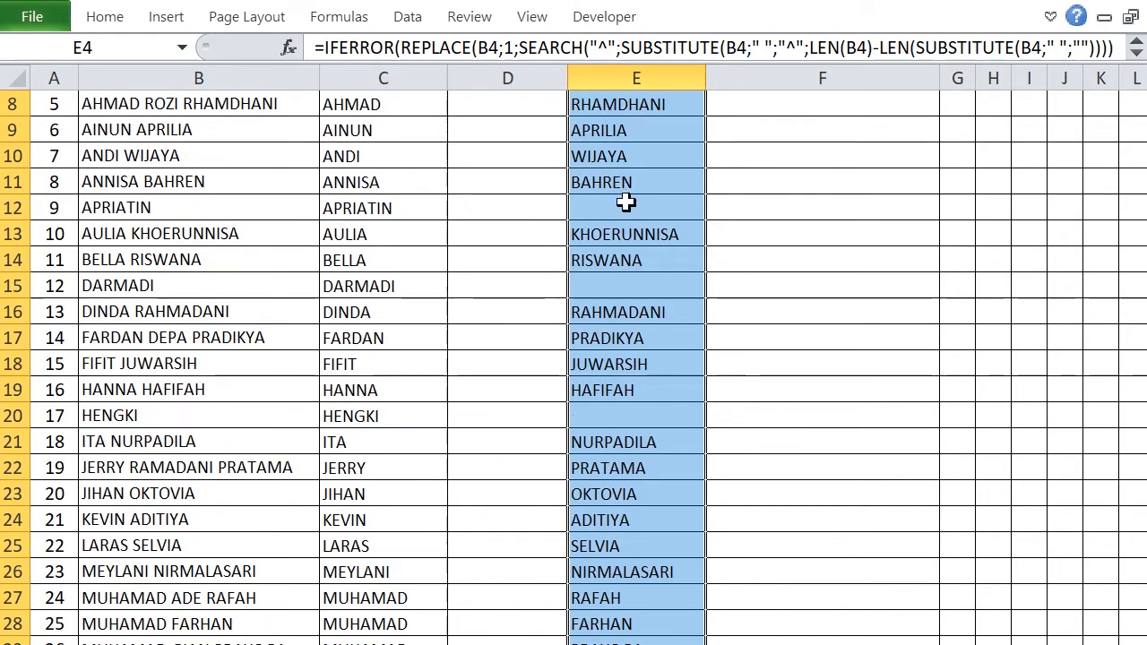
{"action": "scroll", "coordinate": [628, 205], "scroll_direction": "up", "scroll_amount": 1}
{"action": "scroll", "coordinate": [628, 205], "scroll_direction": "up", "scroll_amount": 2}
{"action": "left_click", "coordinate": [645, 305]}
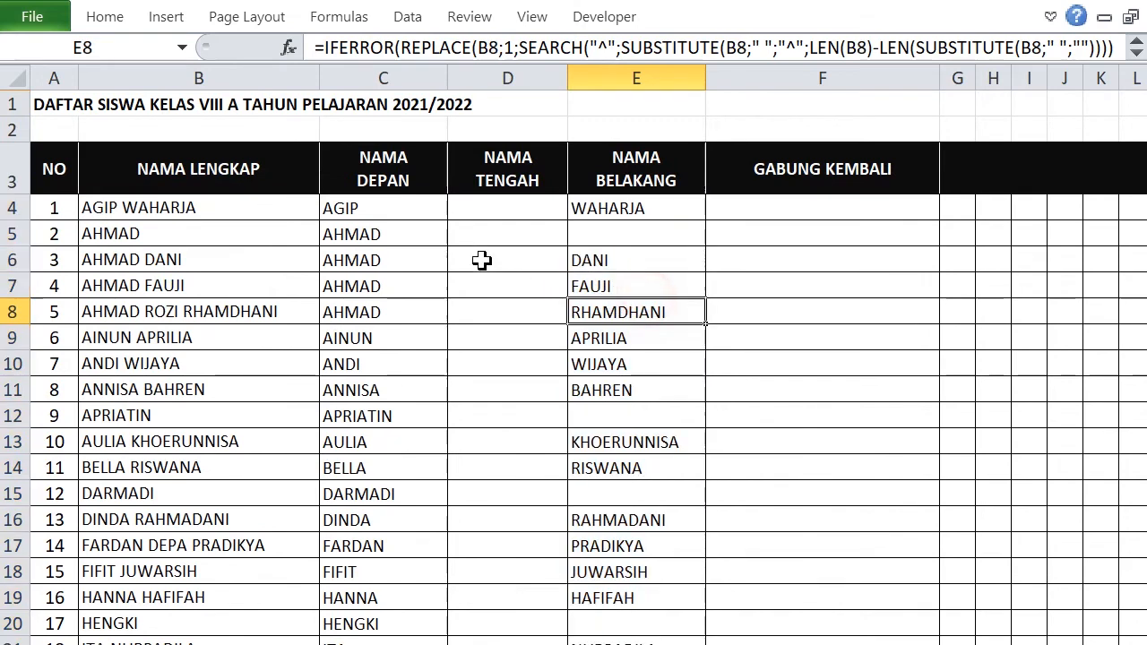
{"action": "left_click", "coordinate": [475, 209]}
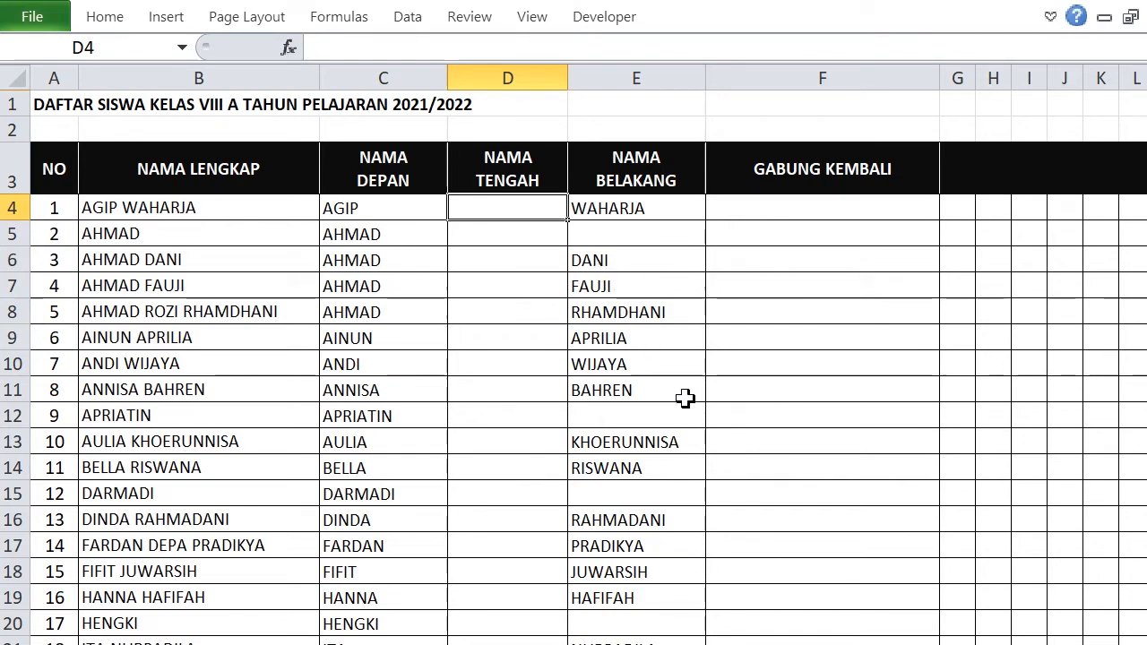
Begin D4's formula as =IFERROR(MID(B4;LEN(C4)+2; to start after the first name.
{"action": "type", "text": "="}
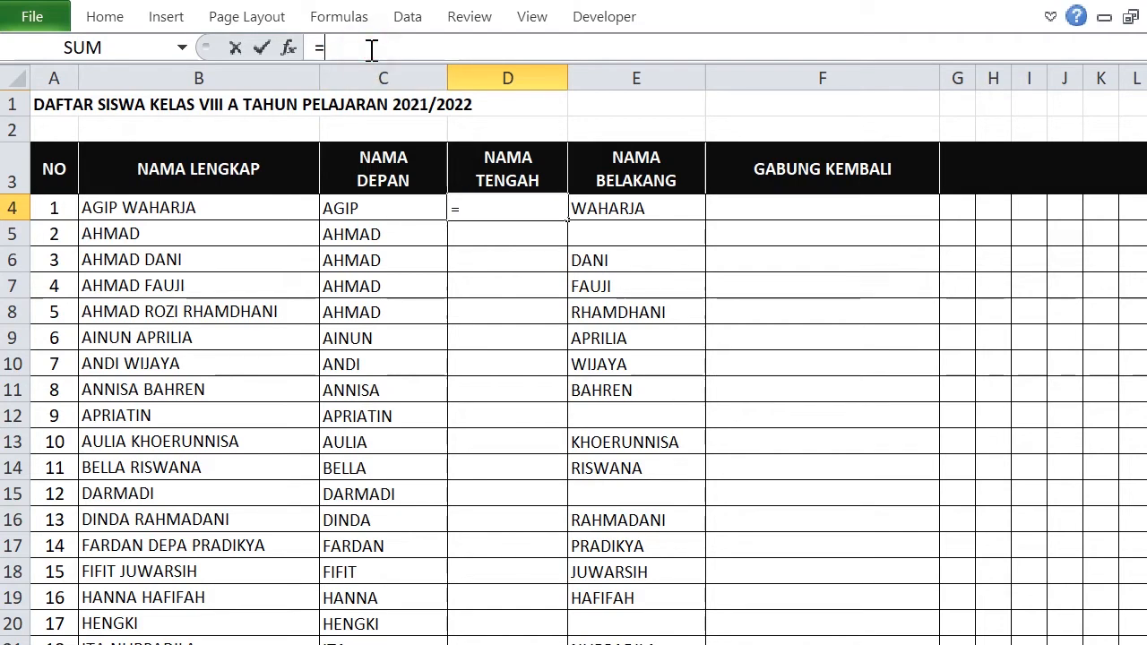
{"action": "type", "text": "IF"}
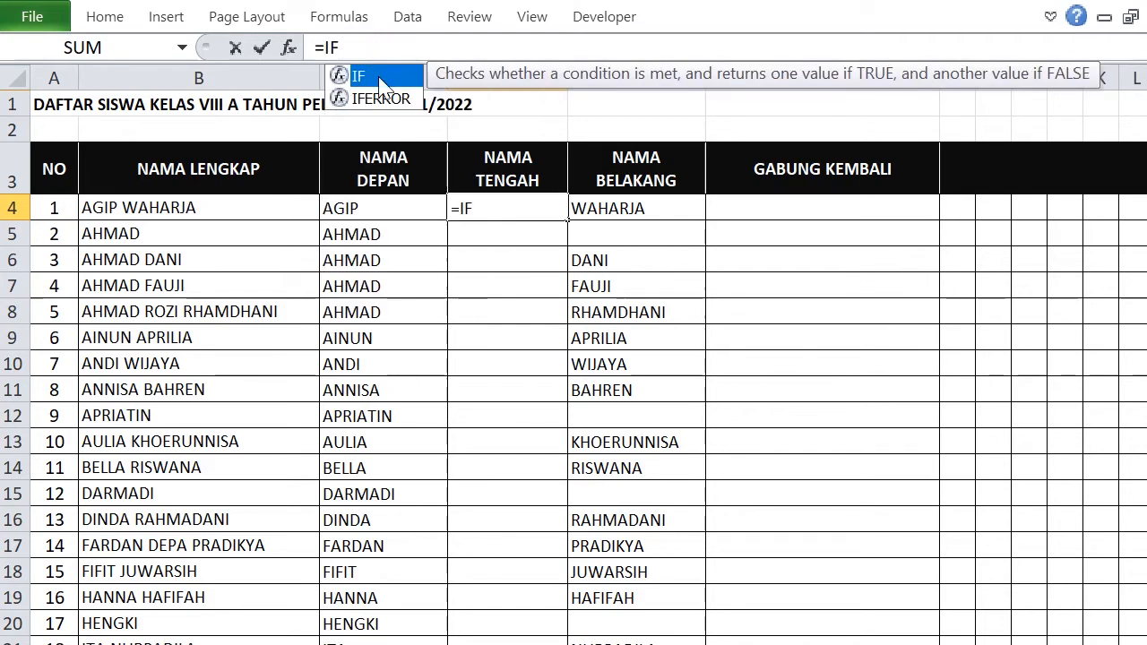
{"action": "double_click", "coordinate": [383, 99]}
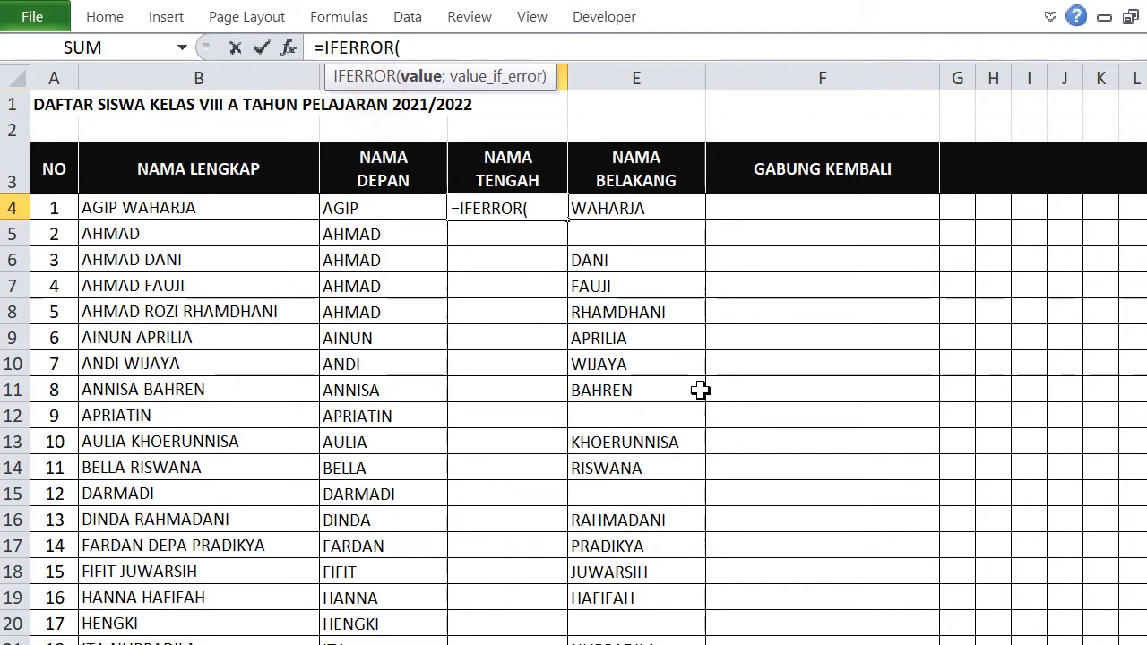
{"action": "type", "text": "M"}
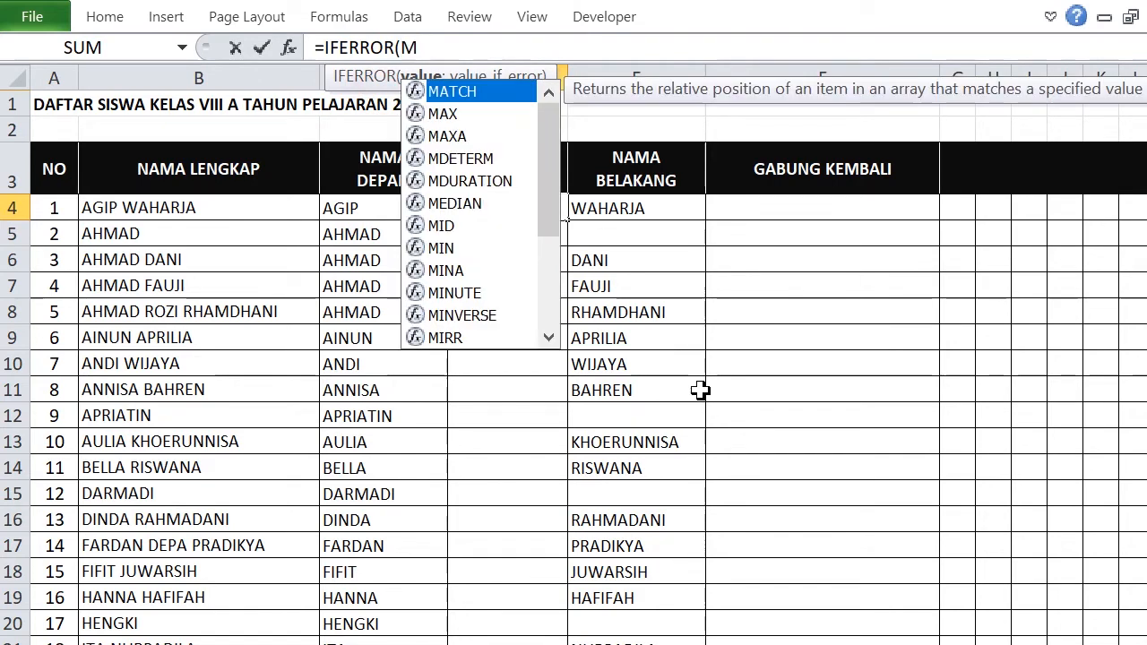
{"action": "type", "text": "I"}
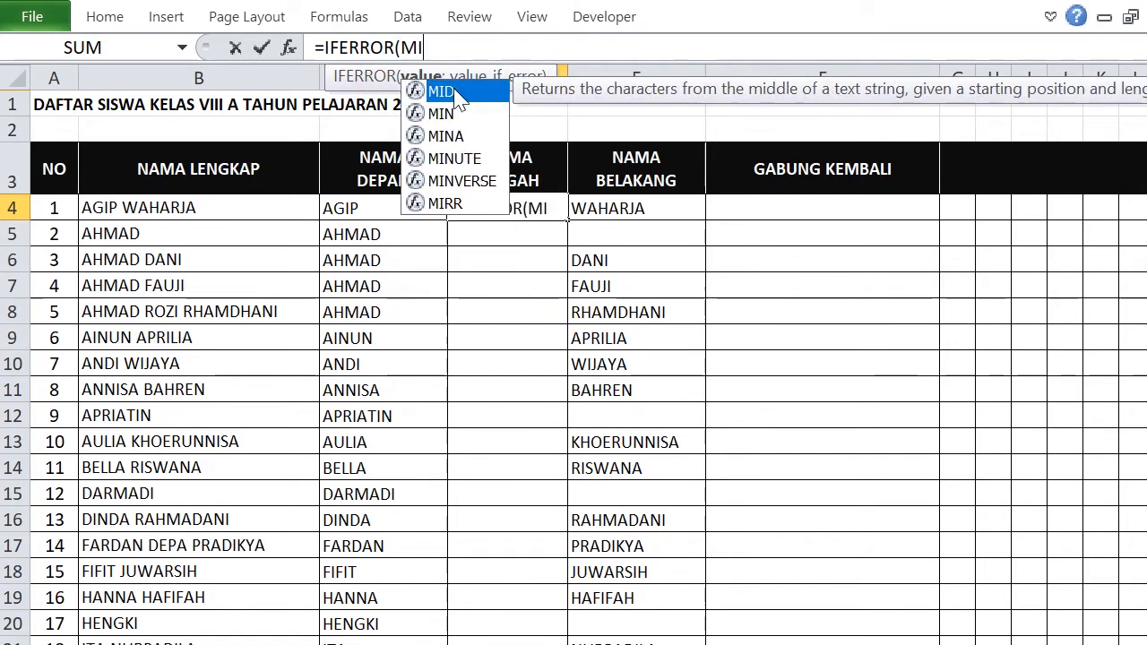
{"action": "double_click", "coordinate": [453, 91]}
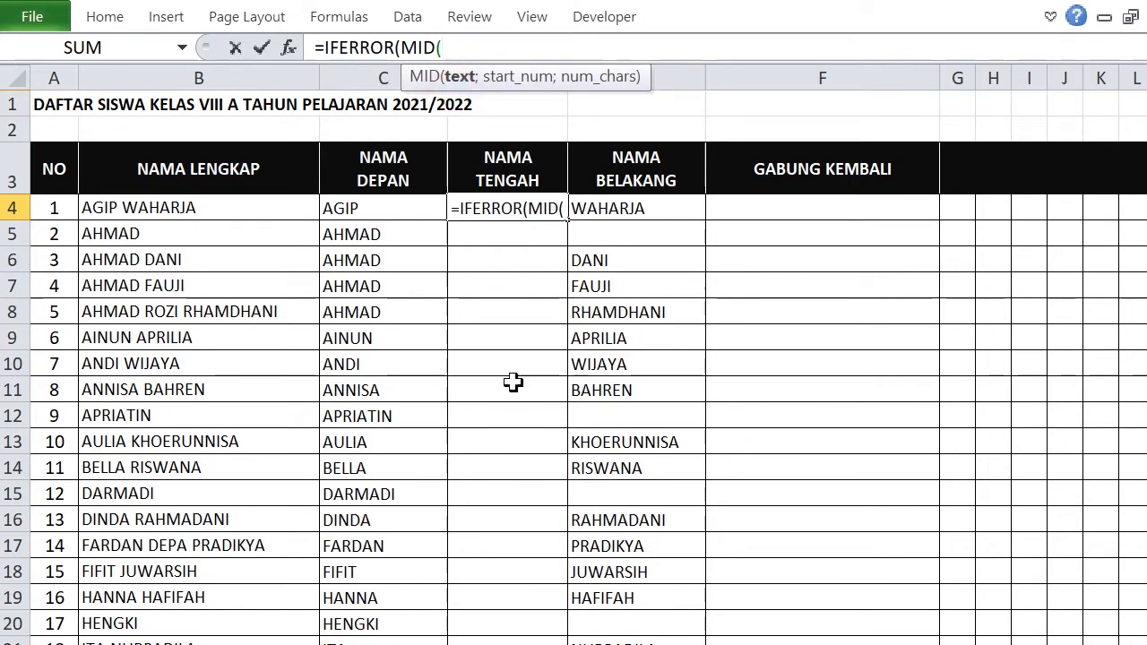
{"action": "left_click", "coordinate": [191, 209]}
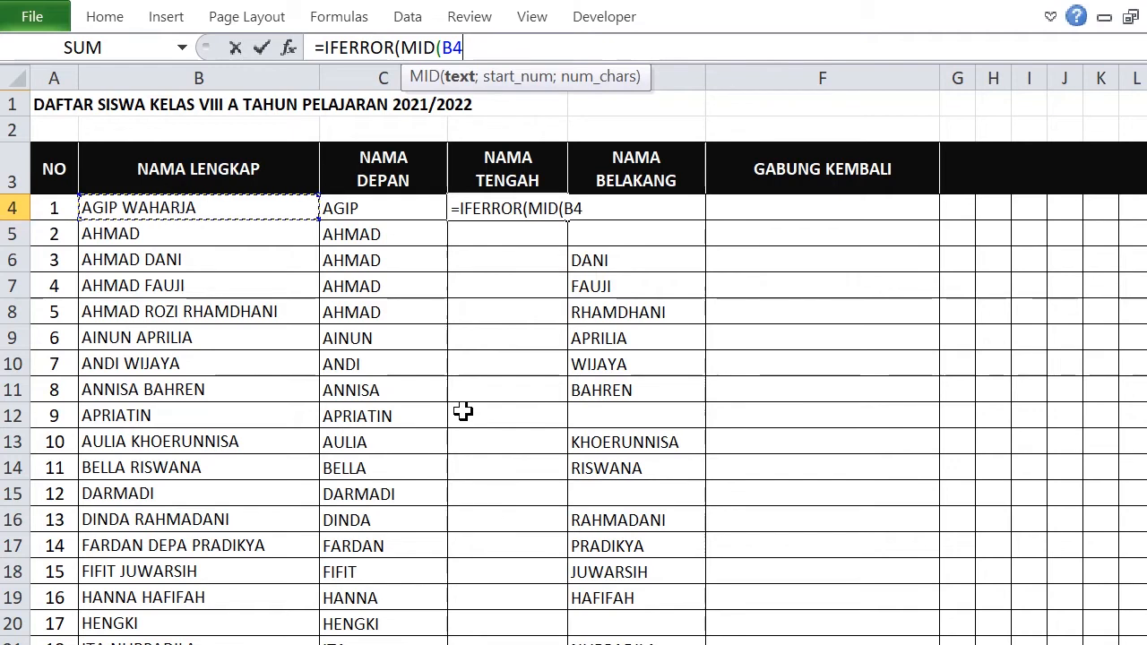
{"action": "type", "text": ";LE"}
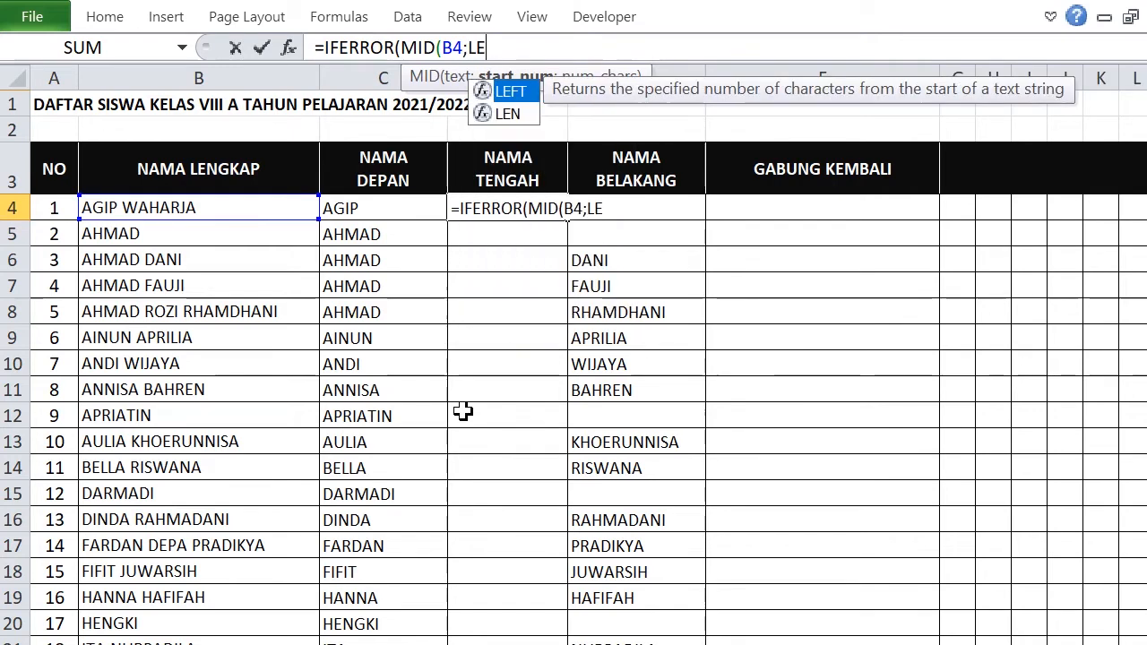
{"action": "double_click", "coordinate": [509, 112]}
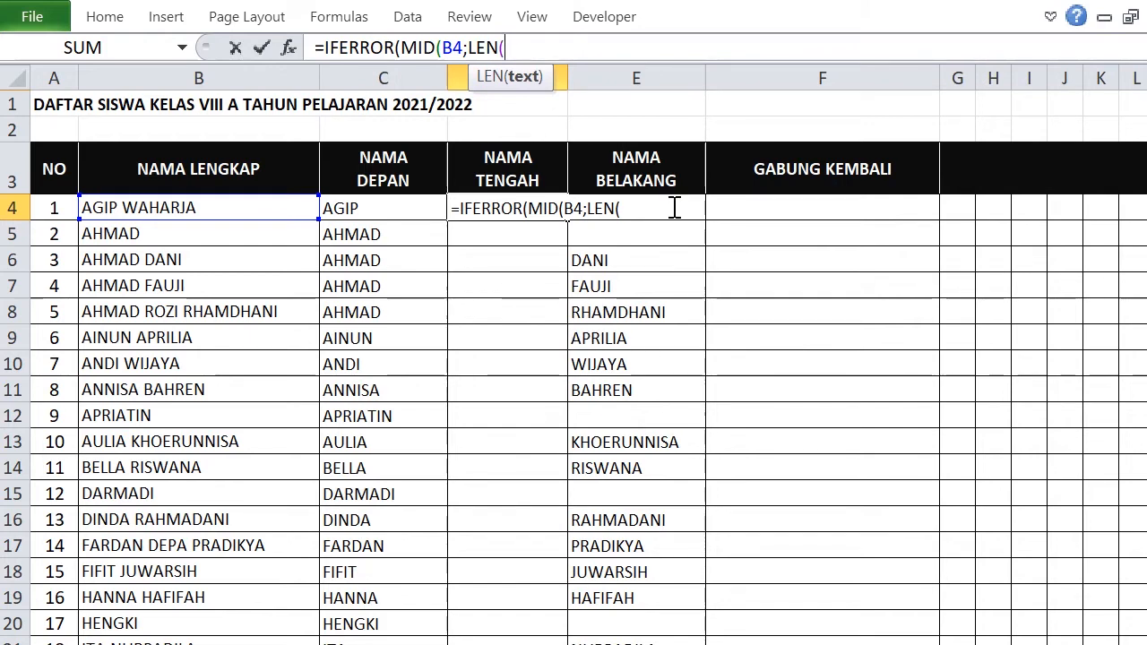
{"action": "type", "text": "C4"}
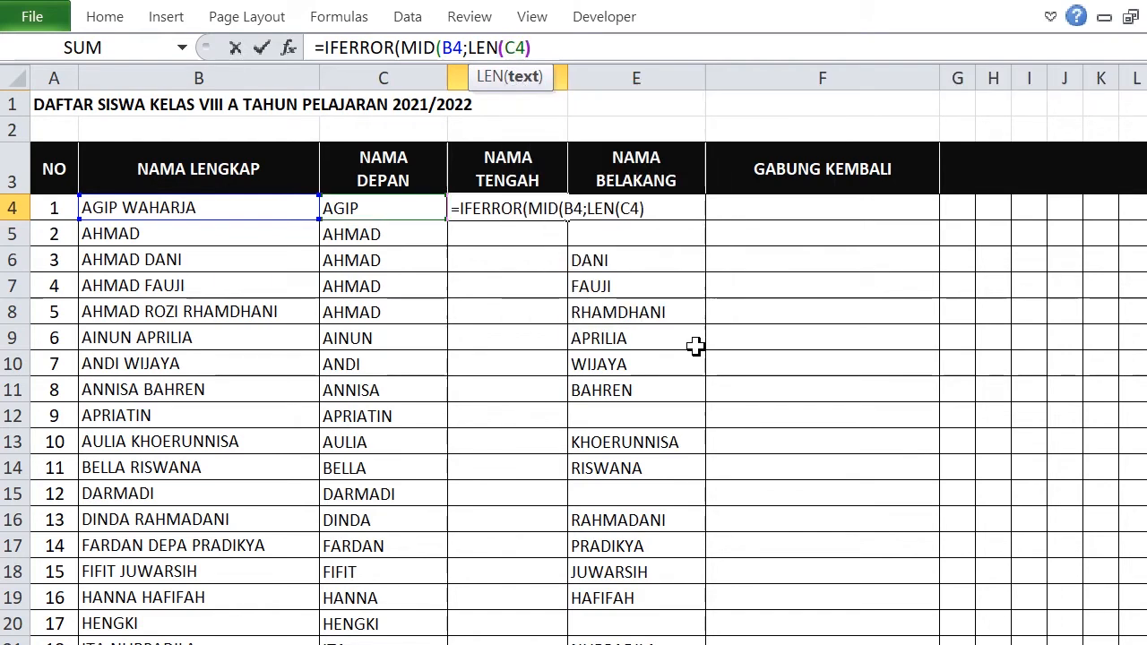
{"action": "type", "text": ")+"}
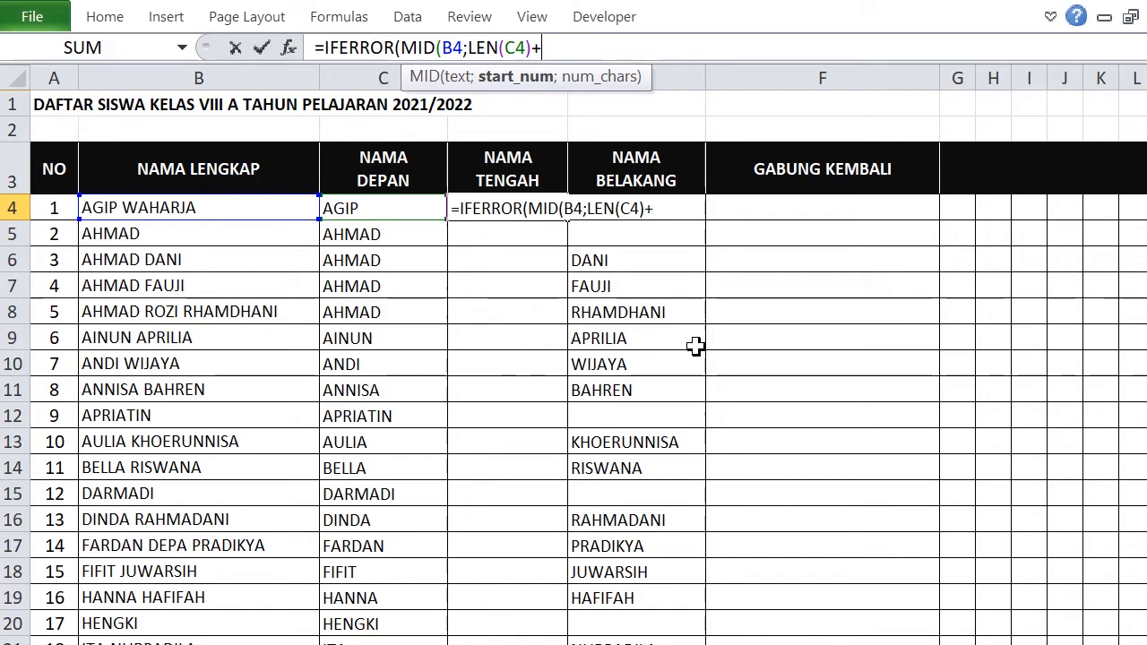
{"action": "type", "text": "2;"}
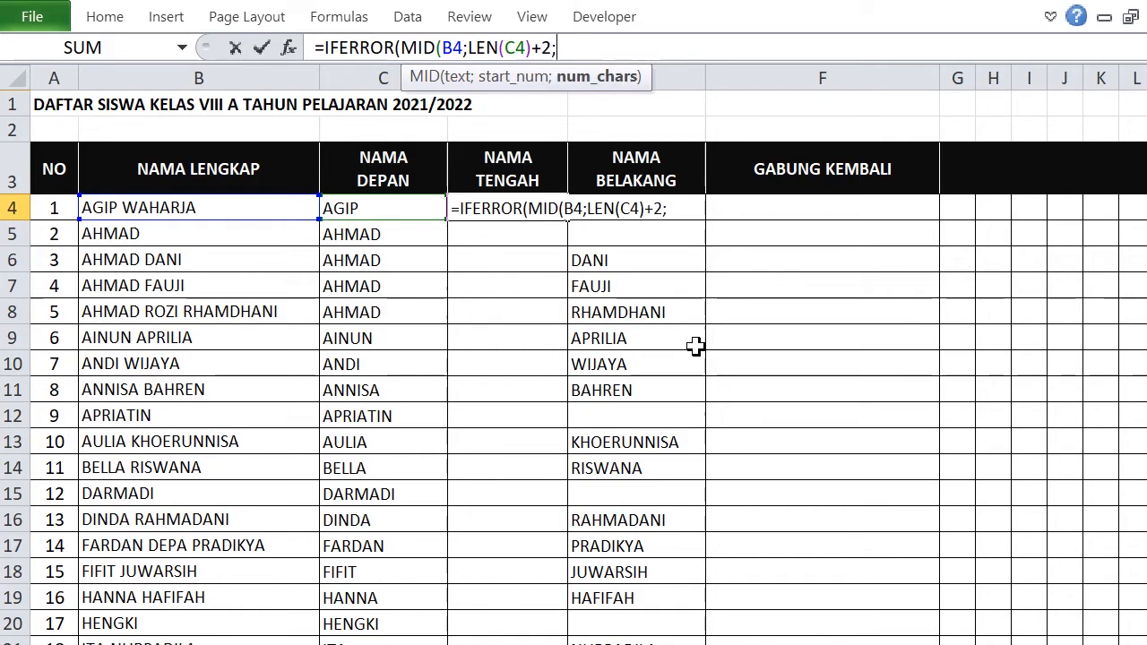
{"action": "type", "text": "LE"}
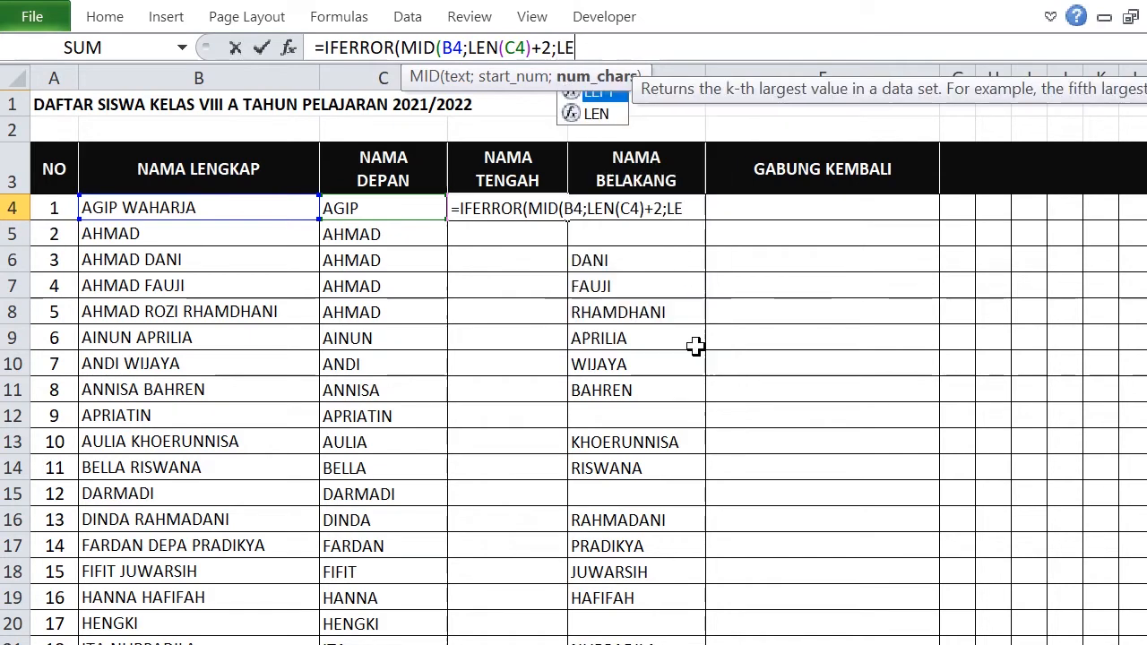
Add the length LEN(B4)-LEN(C4)-LEN(E4)-2 and a "" fallback, leaving D4 blank.
{"action": "double_click", "coordinate": [602, 114]}
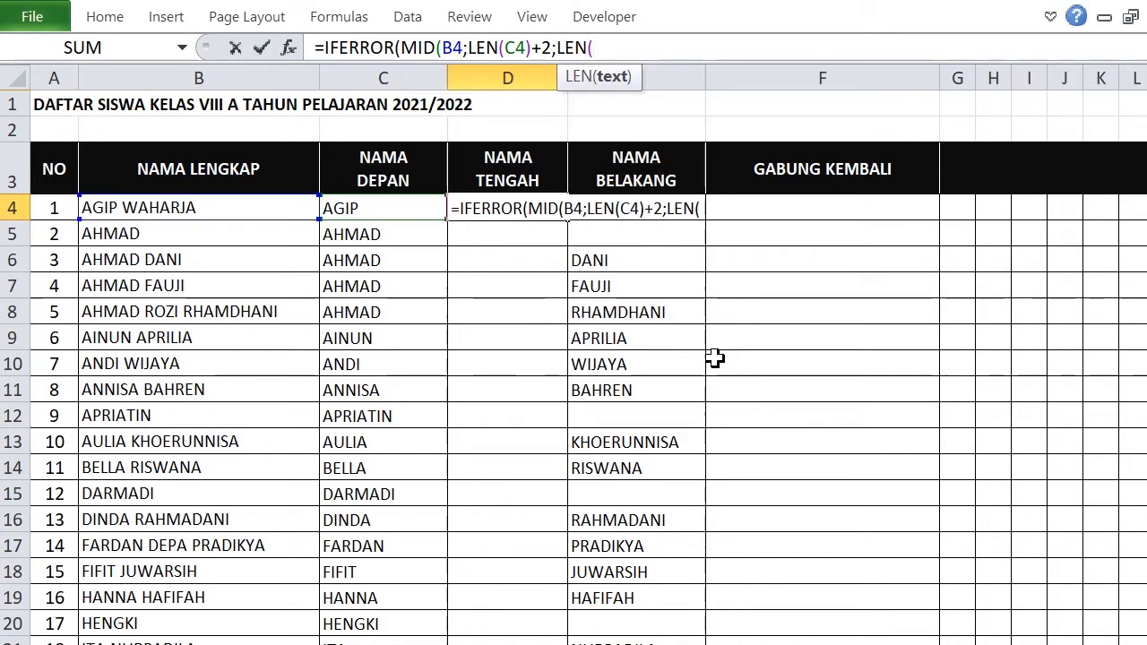
{"action": "left_click", "coordinate": [235, 209]}
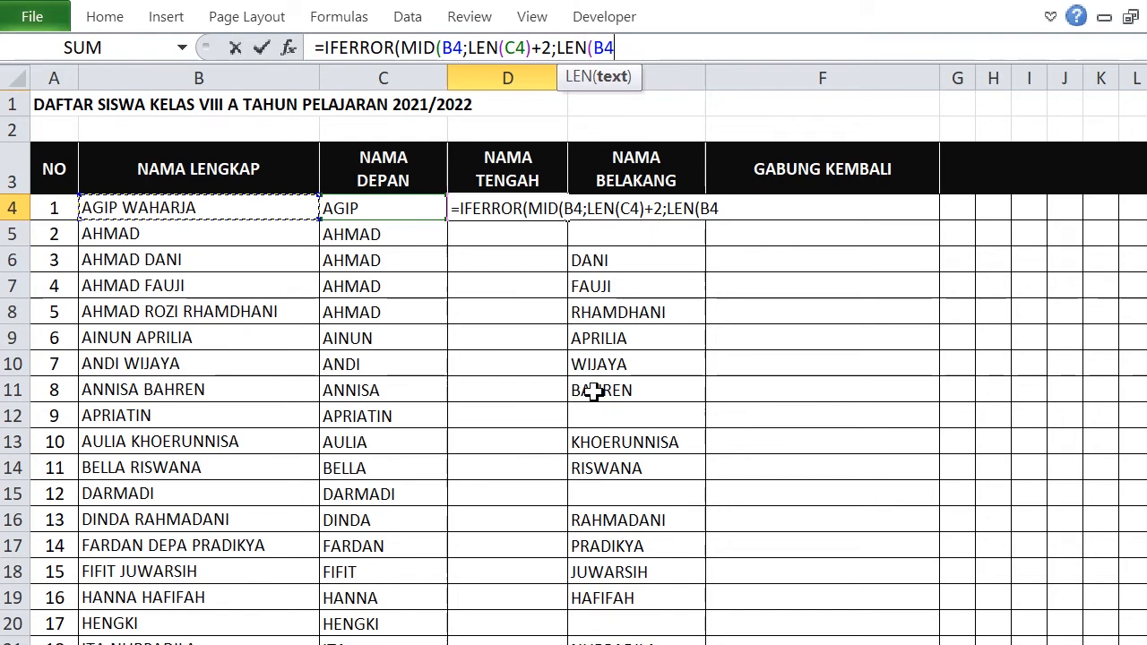
{"action": "type", "text": ")"}
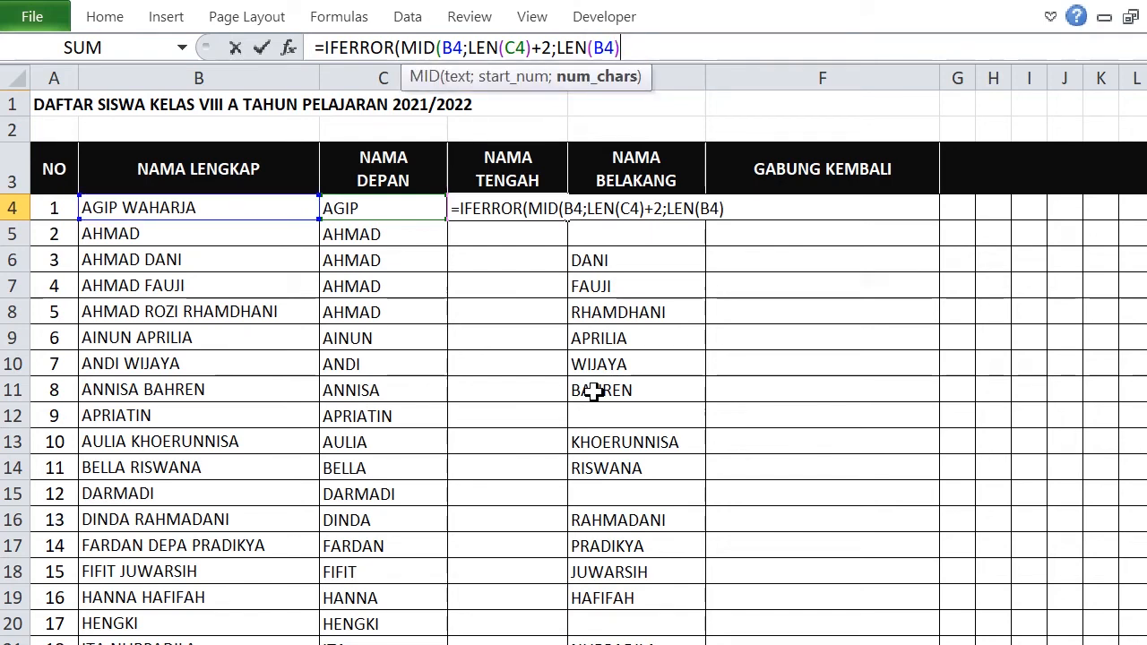
{"action": "type", "text": "-LEN"}
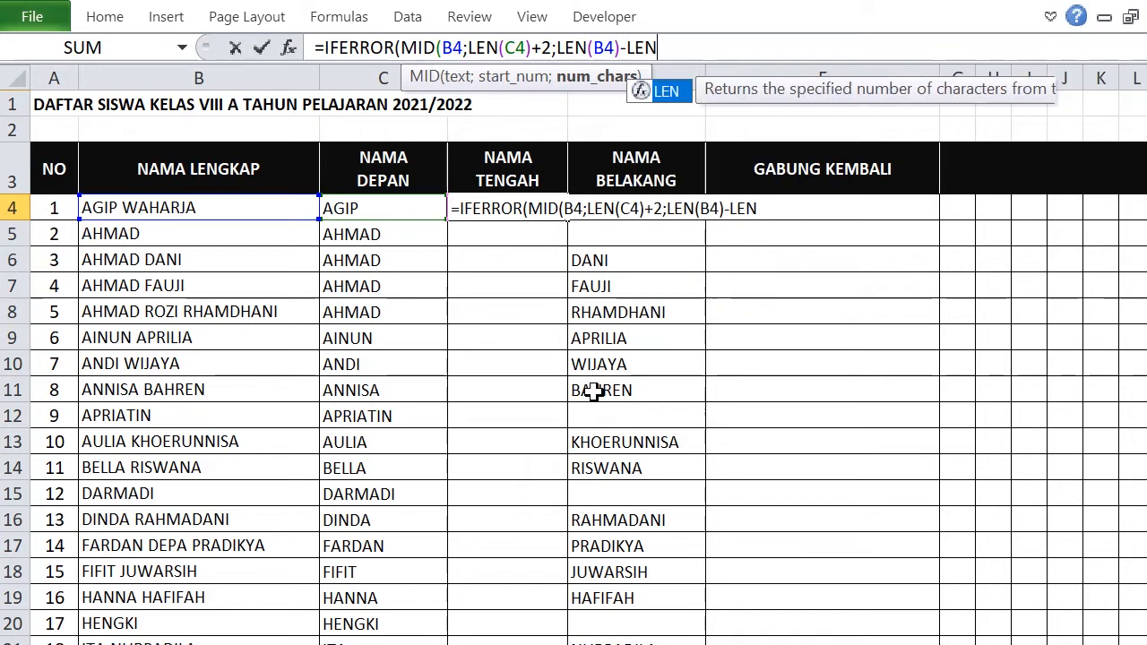
{"action": "double_click", "coordinate": [668, 90]}
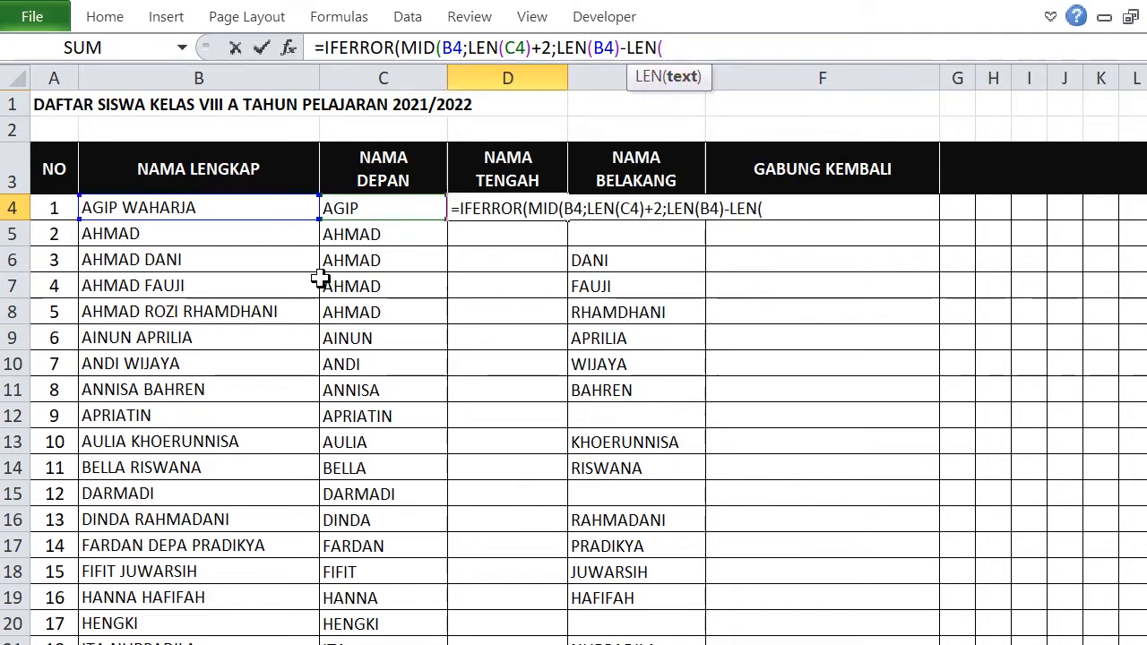
{"action": "type", "text": "C4"}
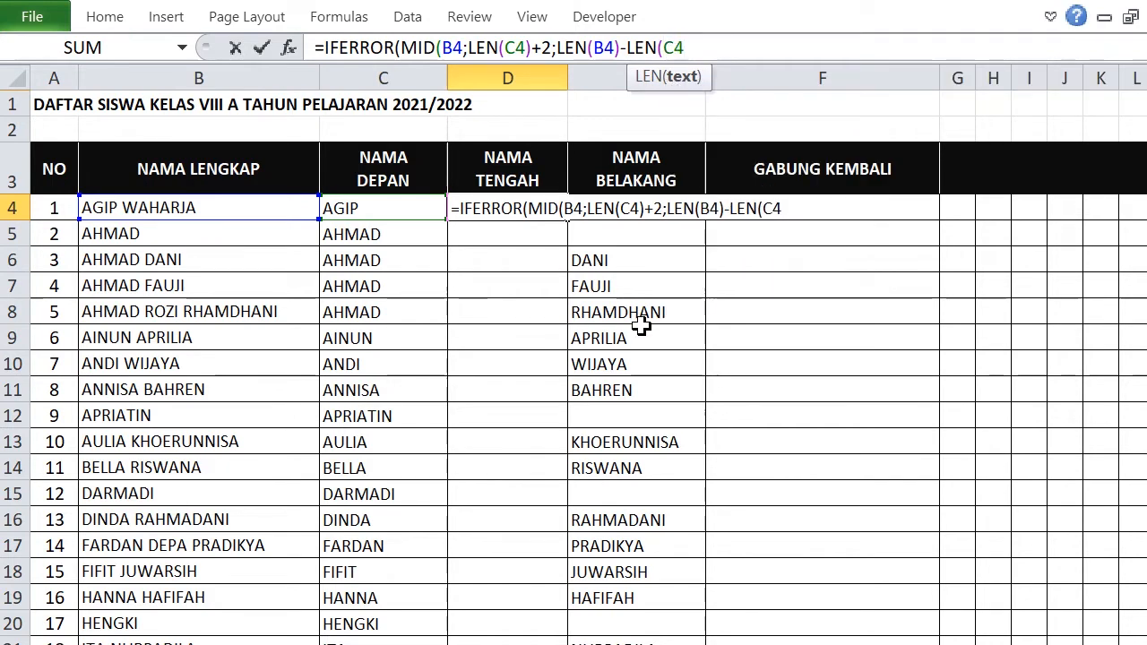
{"action": "type", "text": ")-"}
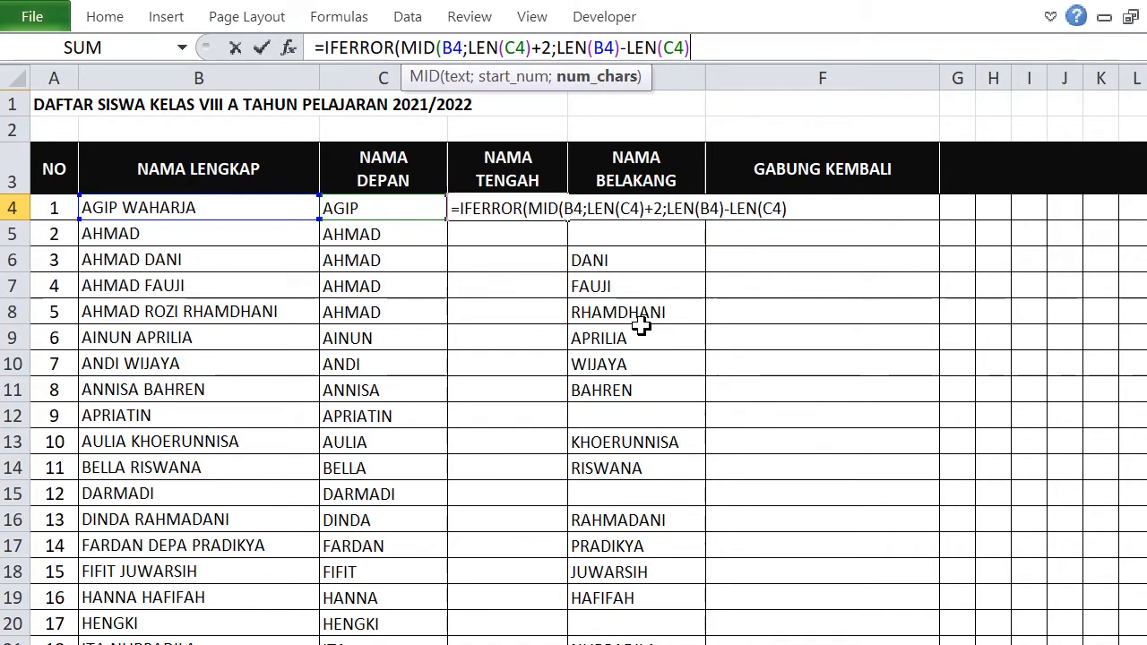
{"action": "type", "text": "LE"}
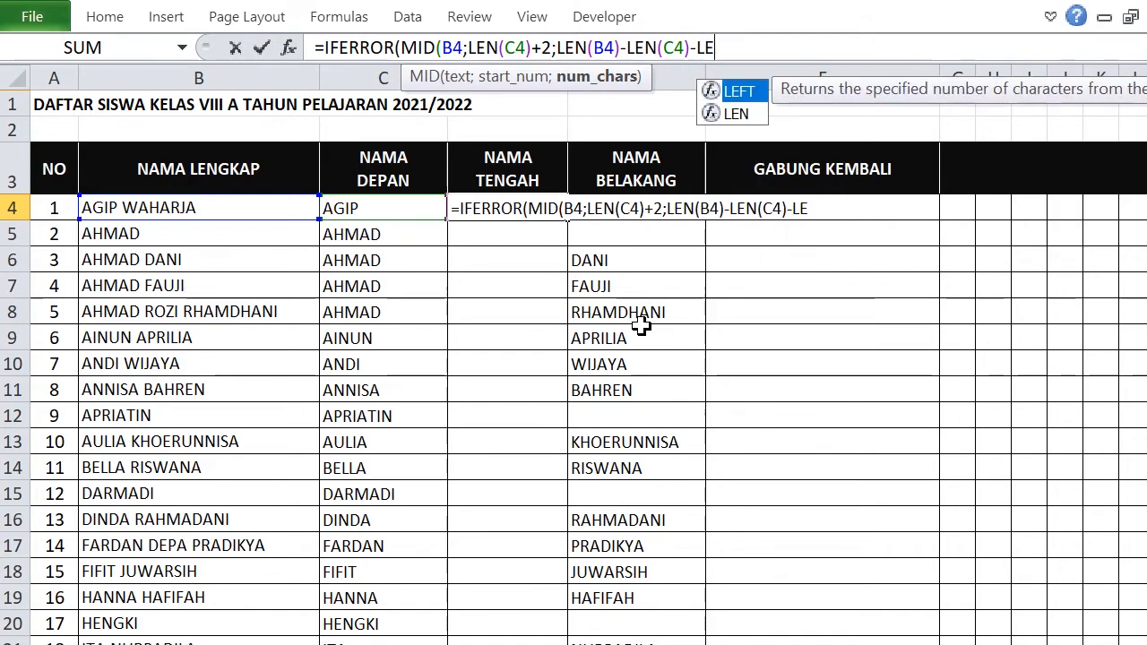
{"action": "double_click", "coordinate": [748, 114]}
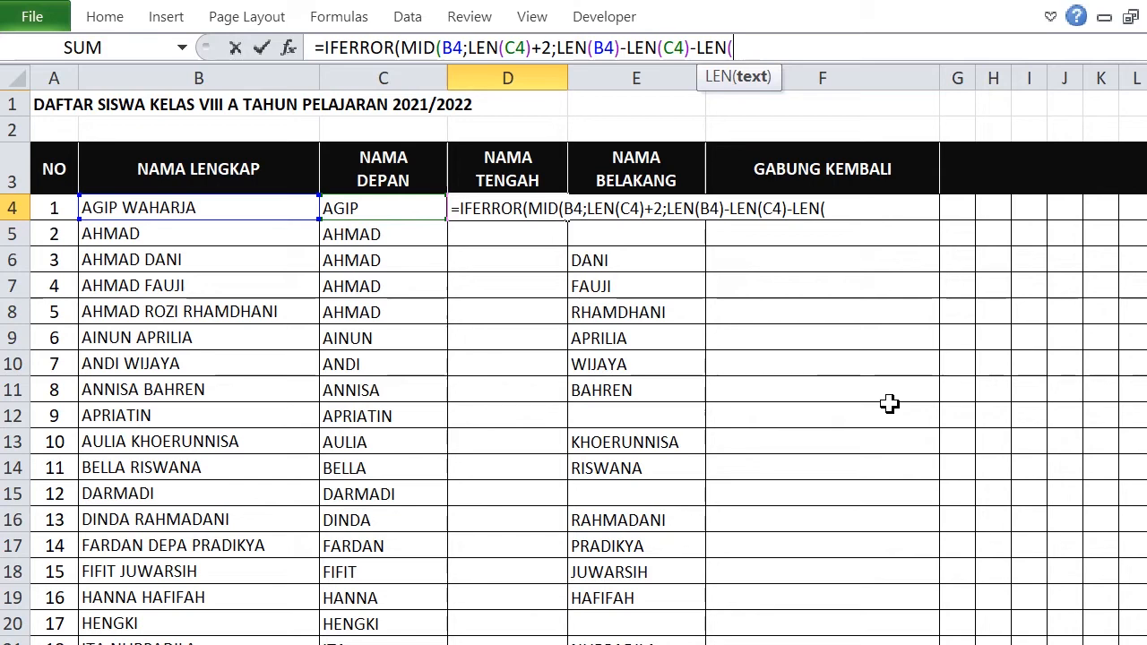
{"action": "type", "text": "E4"}
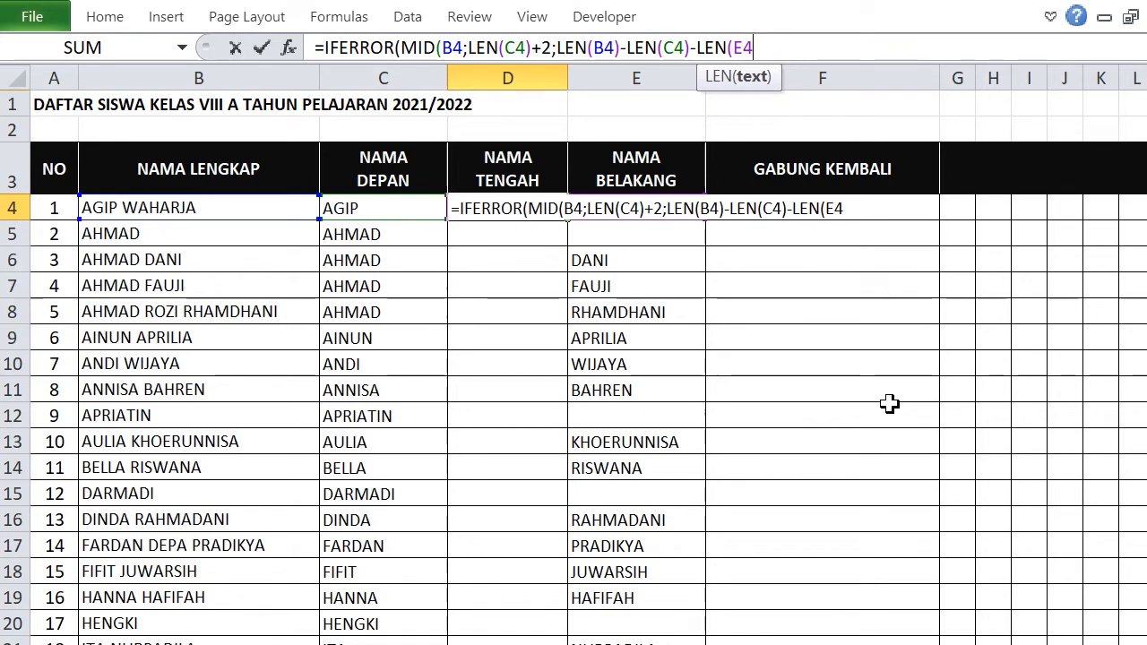
{"action": "type", "text": ")"}
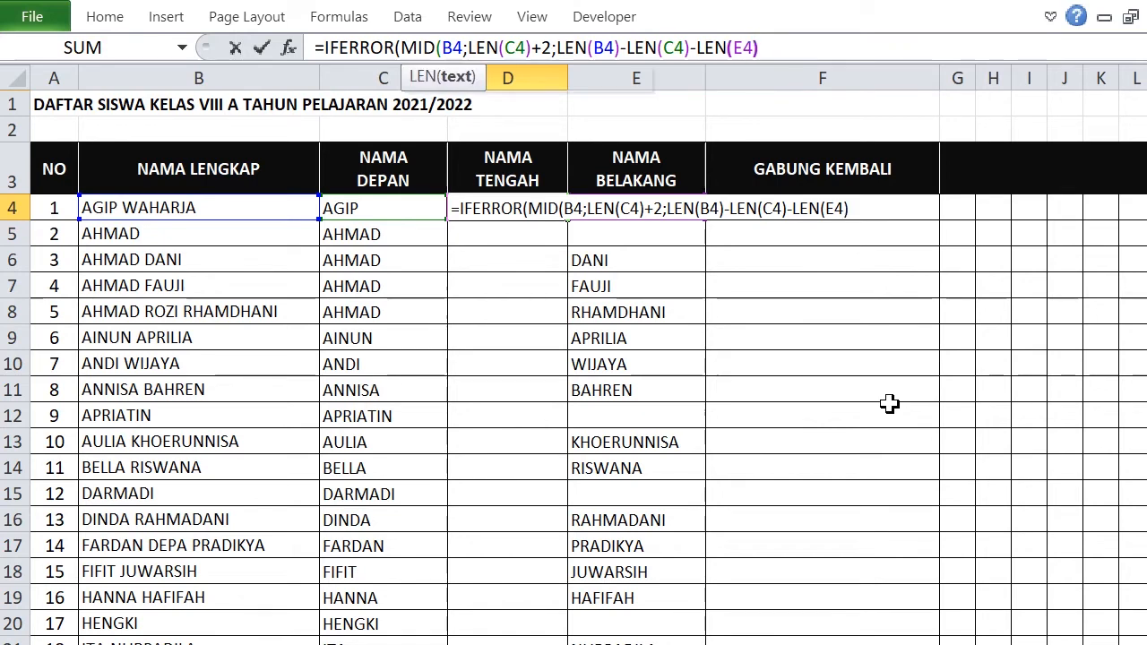
{"action": "type", "text": "-2"}
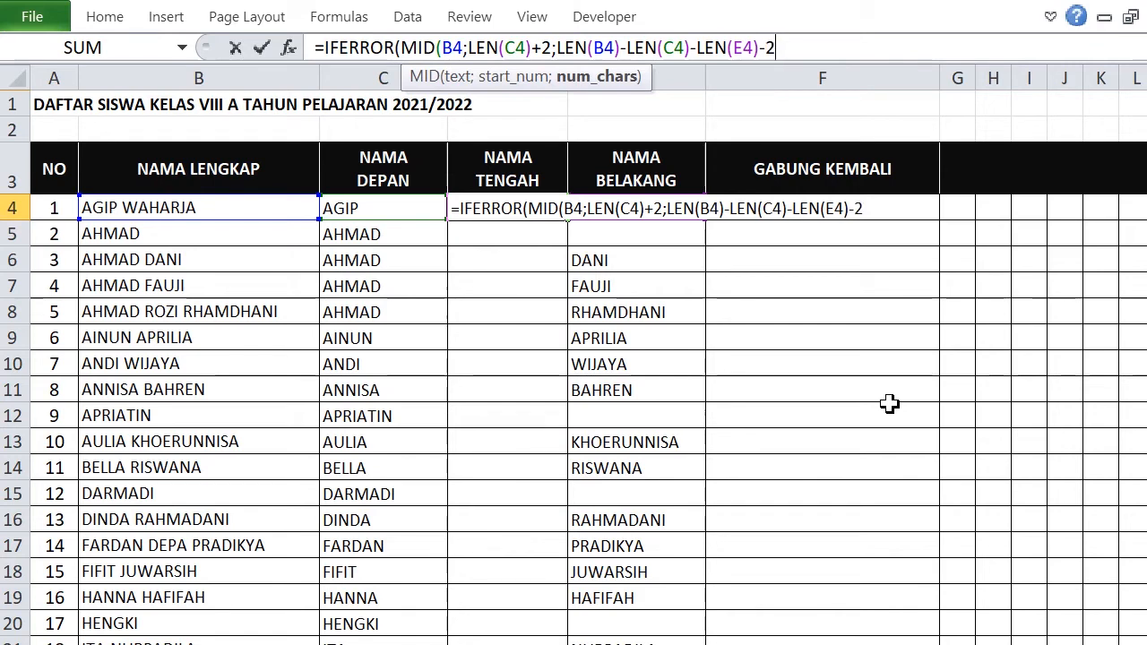
{"action": "type", "text": ")"}
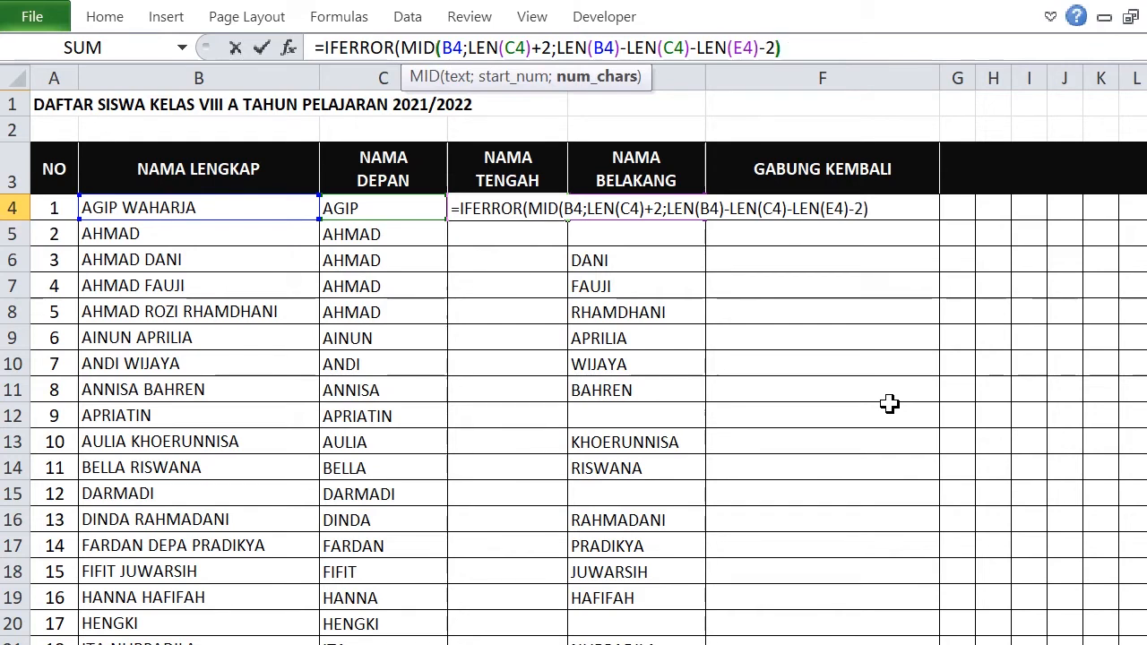
{"action": "type", "text": ";"}
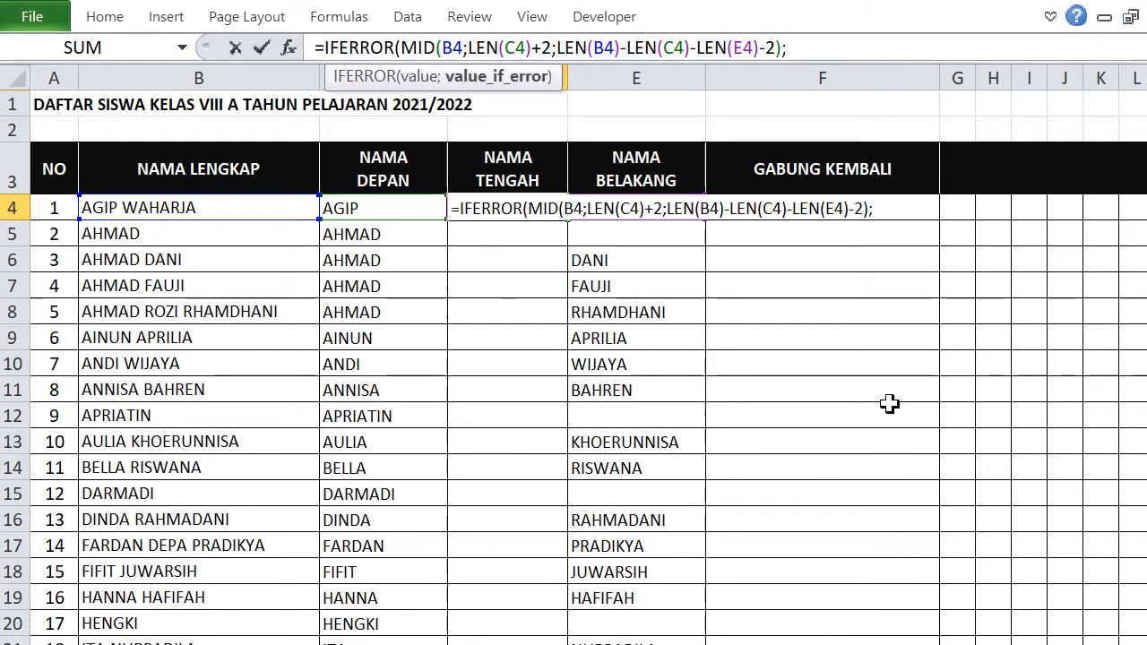
{"action": "type", "text": "\"\")"}
{"action": "key", "text": "Return"}
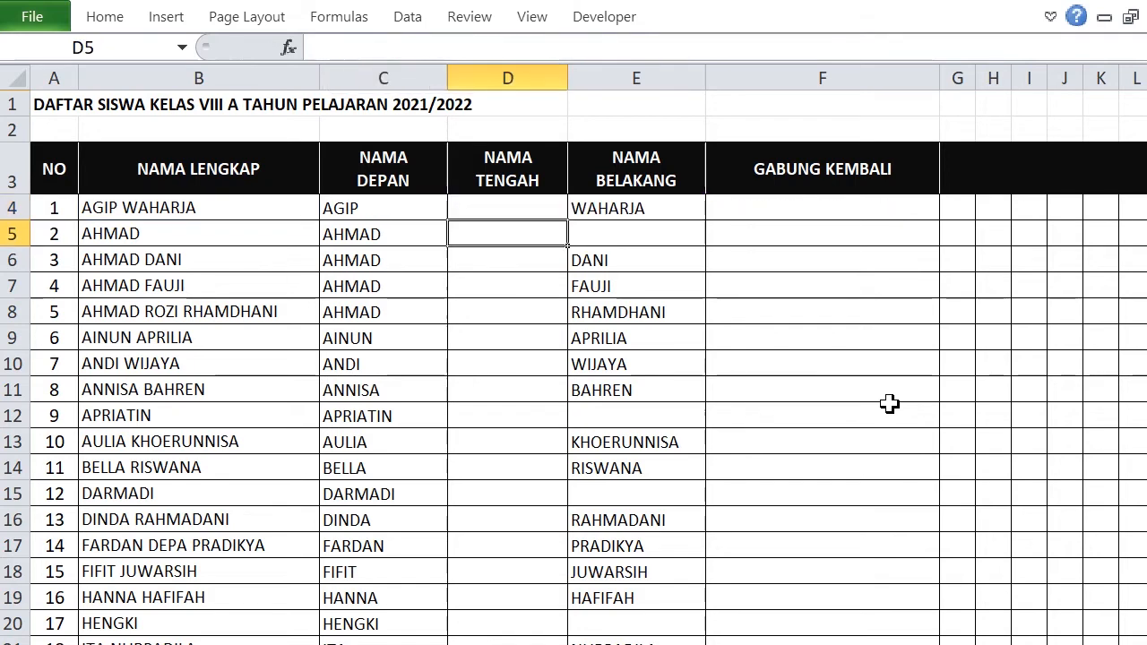
Fill D4's middle-name formula down to row 35 and delete the extra copy in D36.
{"action": "left_click", "coordinate": [507, 204]}
{"action": "left_click_drag", "start_coordinate": [568, 221], "coordinate": [570, 417]}
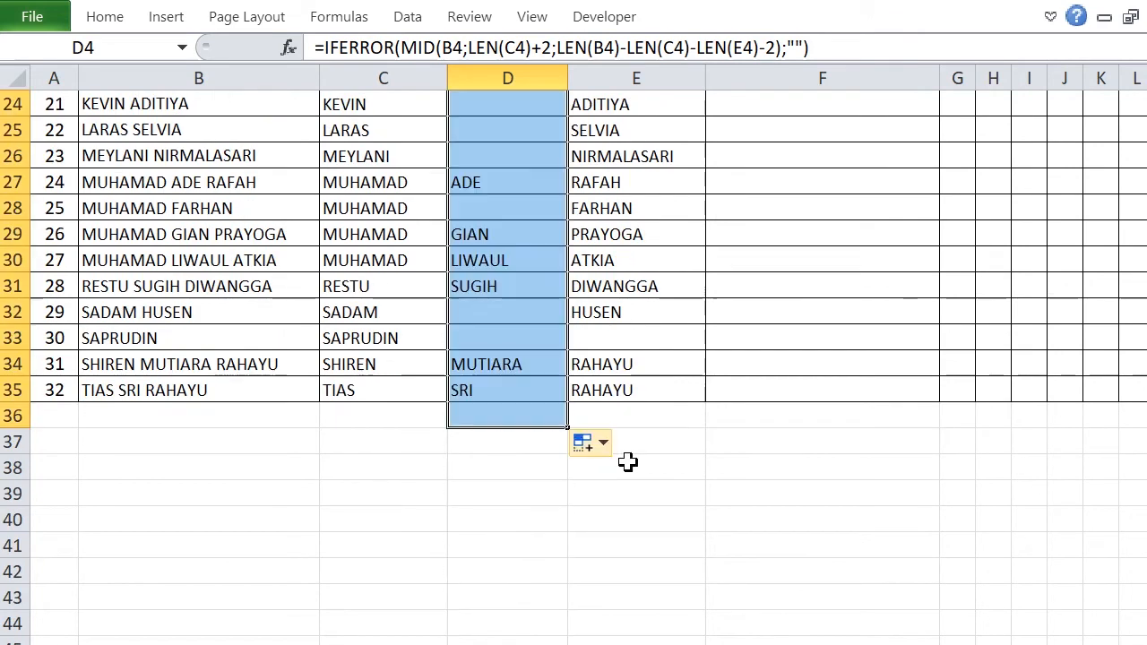
{"action": "left_click", "coordinate": [496, 411]}
{"action": "key", "text": "Delete"}
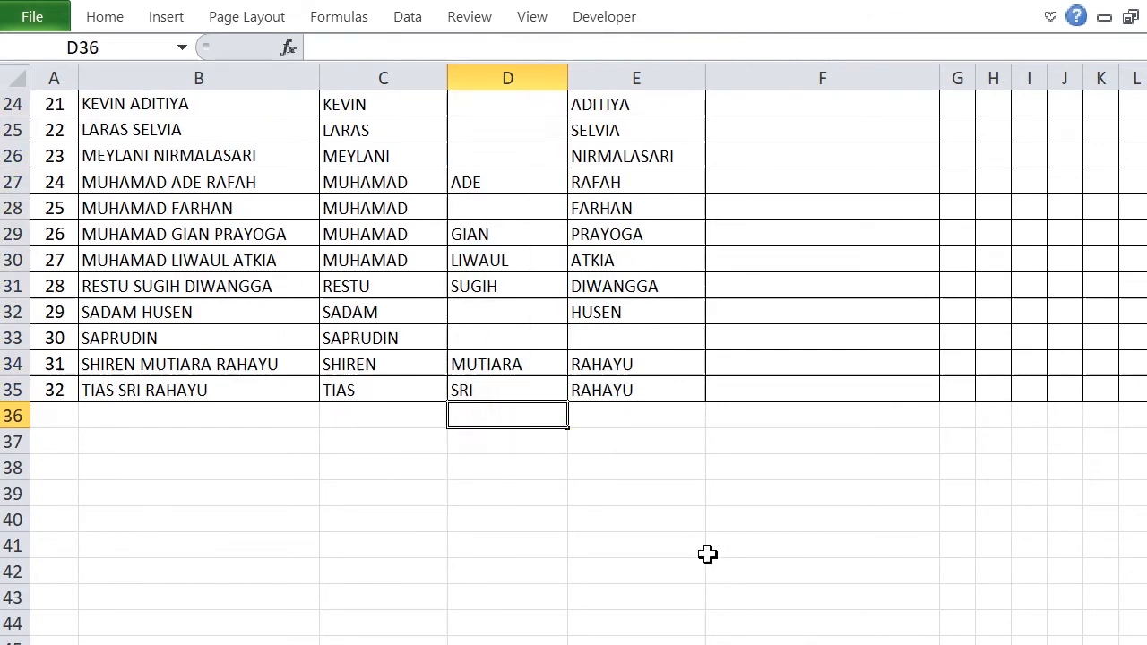
Turn off the bottom, left and right borders on D36 through More Borders.
{"action": "left_click", "coordinate": [688, 542]}
{"action": "left_click", "coordinate": [510, 414]}
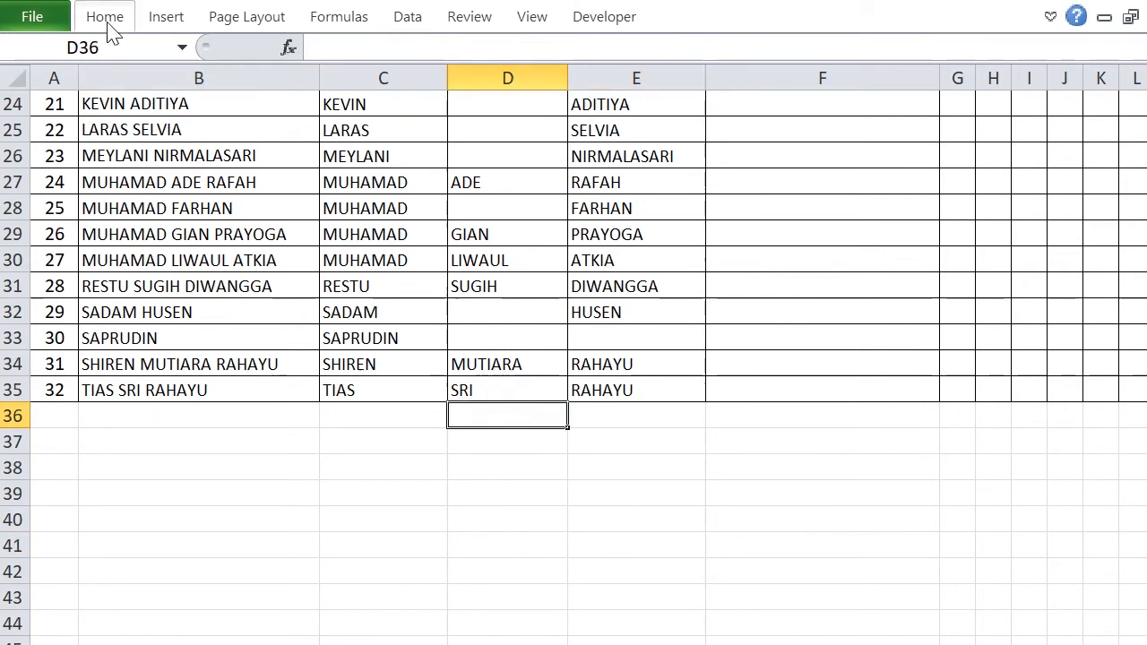
{"action": "left_click", "coordinate": [106, 18]}
{"action": "left_click", "coordinate": [278, 96]}
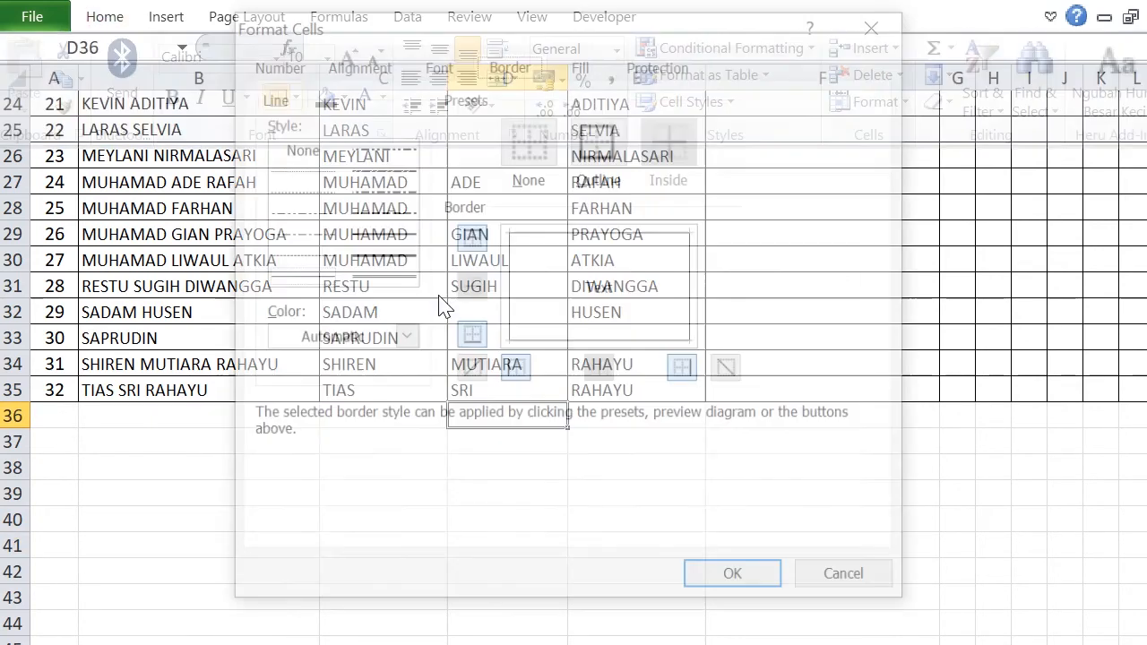
{"action": "left_click", "coordinate": [470, 338]}
{"action": "left_click", "coordinate": [513, 374]}
{"action": "left_click", "coordinate": [681, 372]}
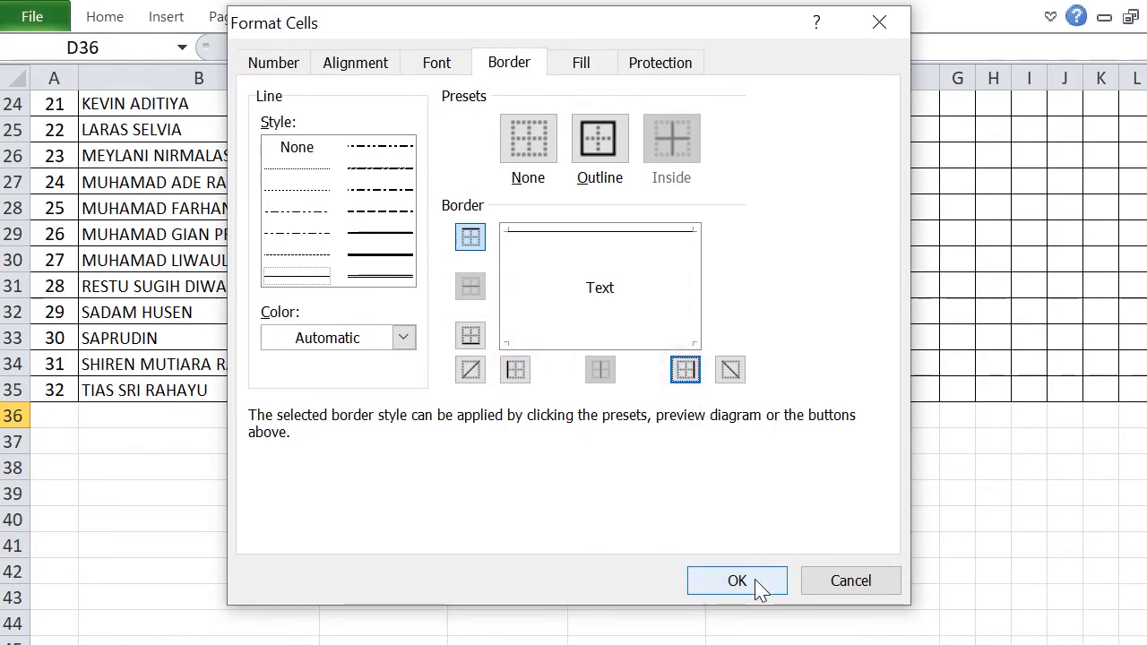
{"action": "left_click", "coordinate": [755, 581]}
{"action": "left_click", "coordinate": [750, 542]}
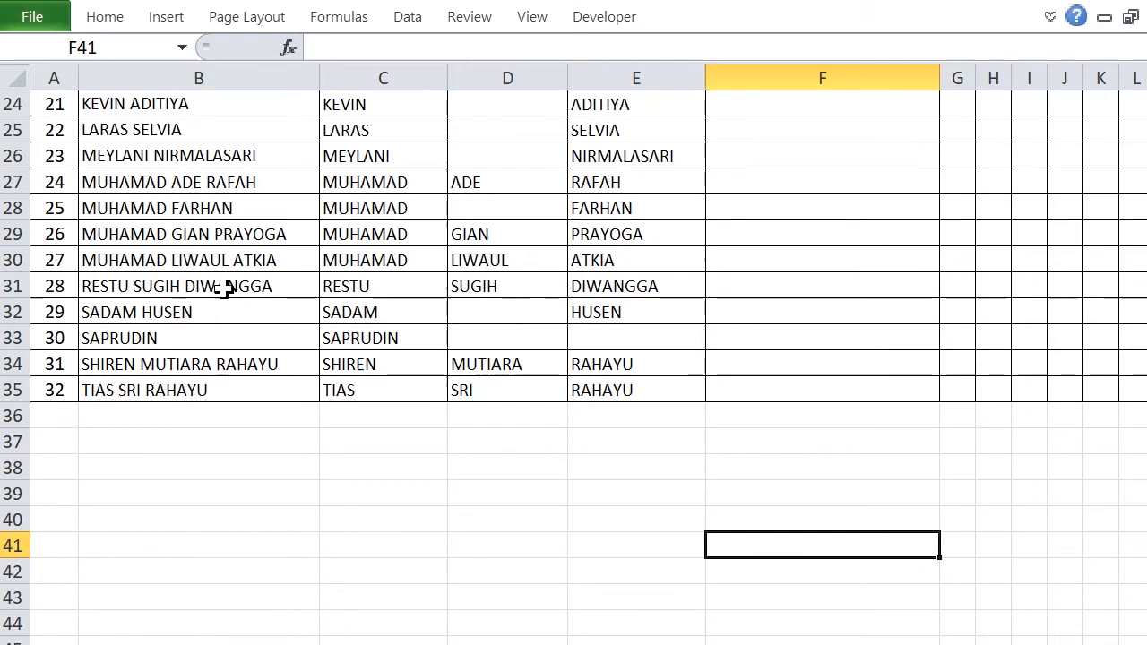
Scroll back to the top of the list and select cell F4.
{"action": "scroll", "coordinate": [690, 330], "scroll_direction": "up", "scroll_amount": 8}
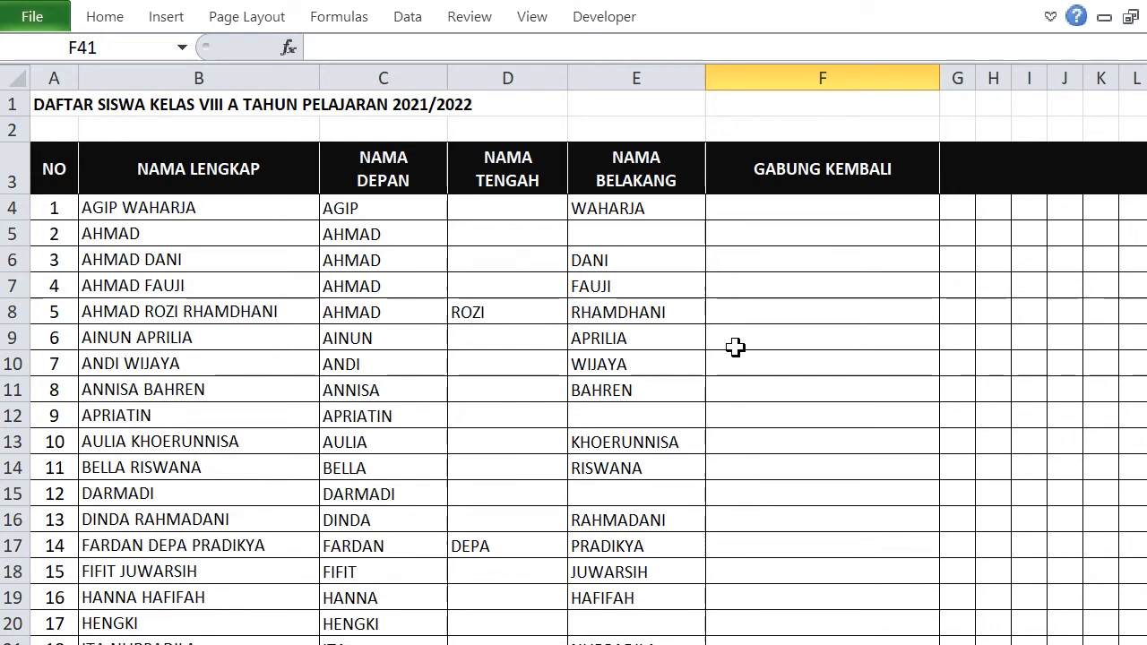
{"action": "left_click", "coordinate": [838, 216]}
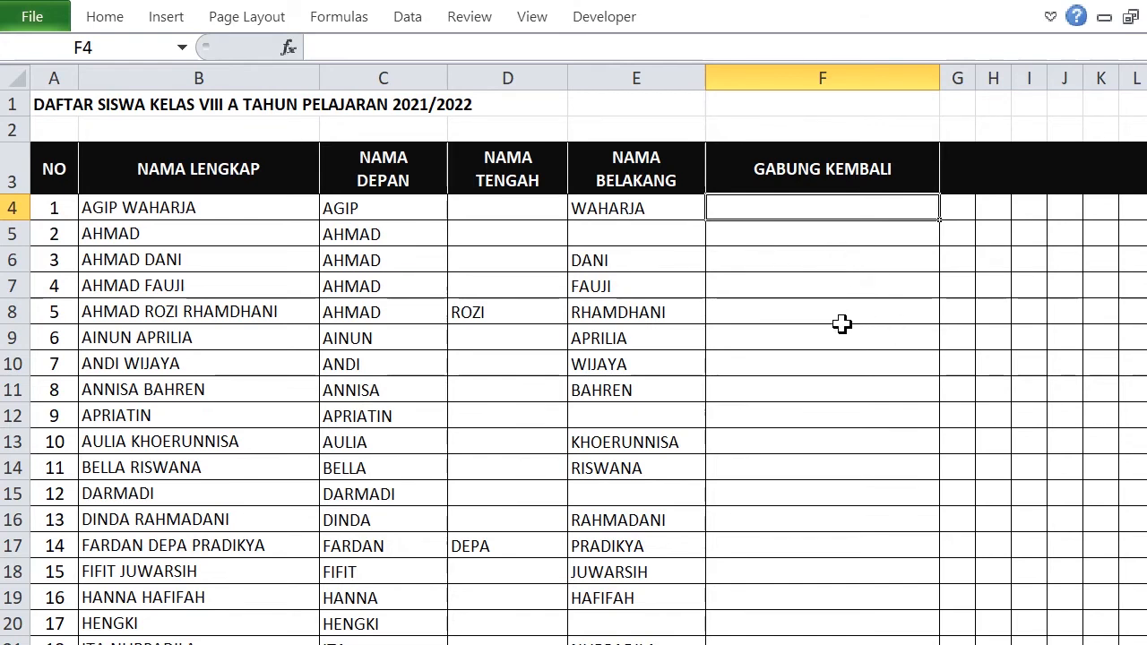
Start F4's formula as =TRIM(CONCATENATE(C4&" " with the first name.
{"action": "type", "text": "="}
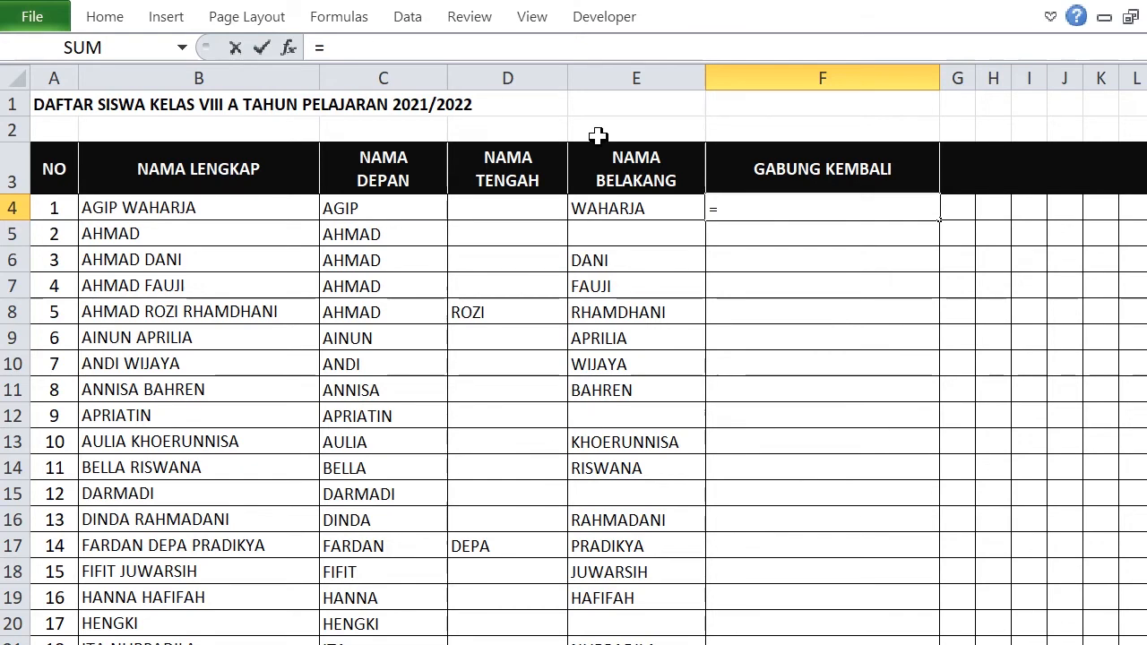
{"action": "left_click", "coordinate": [363, 44]}
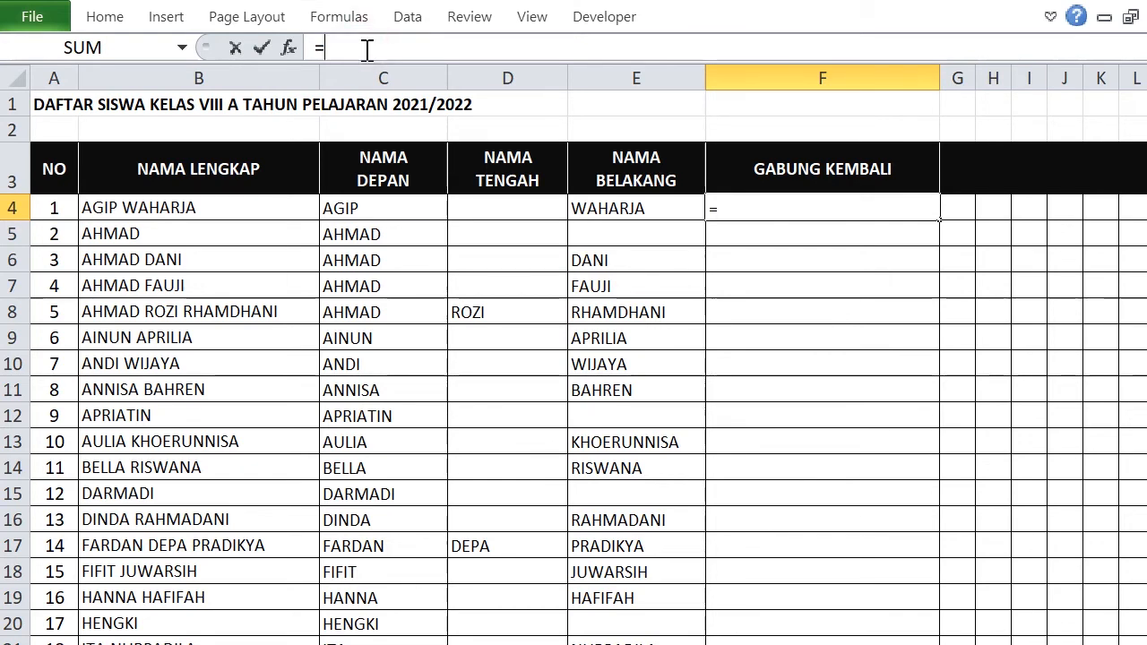
{"action": "type", "text": "TR"}
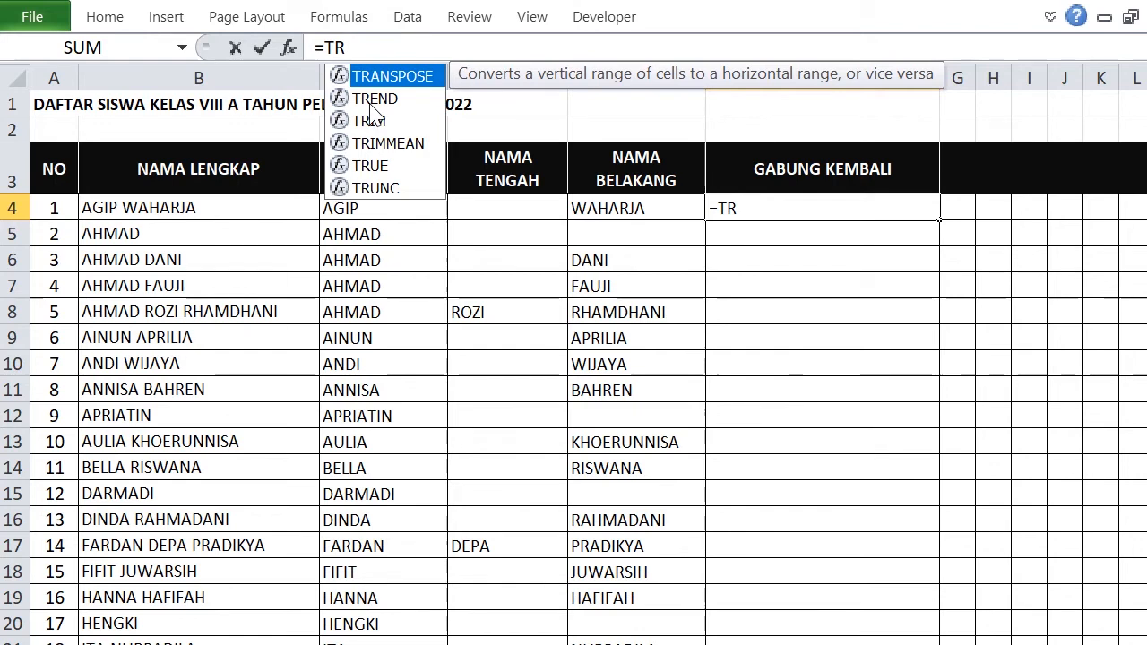
{"action": "double_click", "coordinate": [369, 120]}
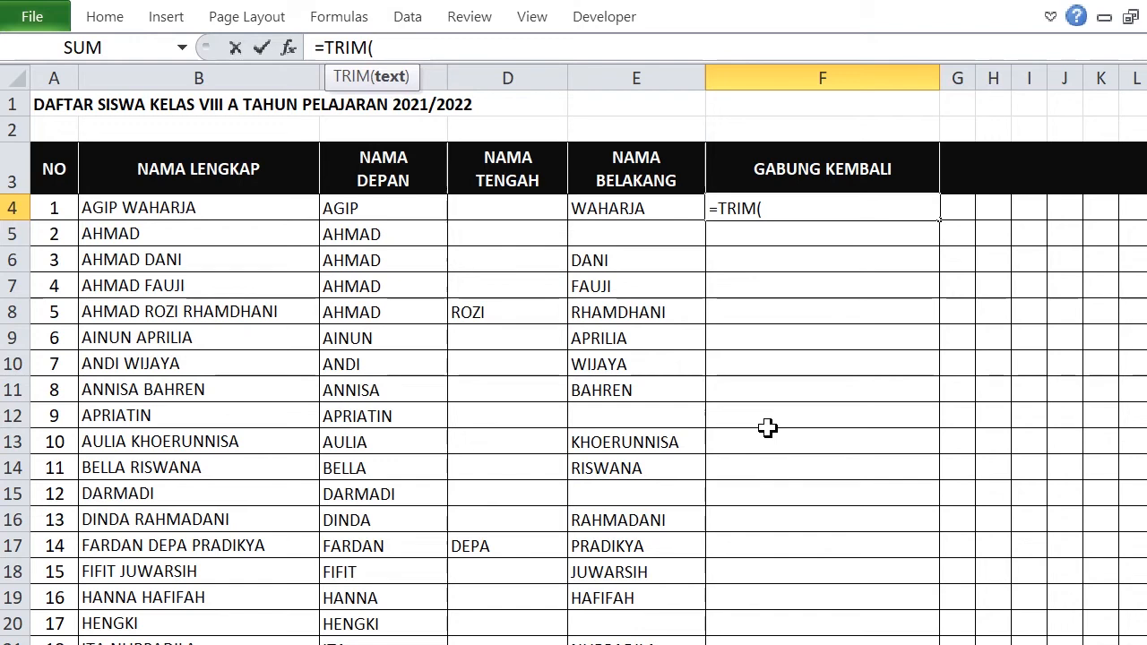
{"action": "type", "text": "C"}
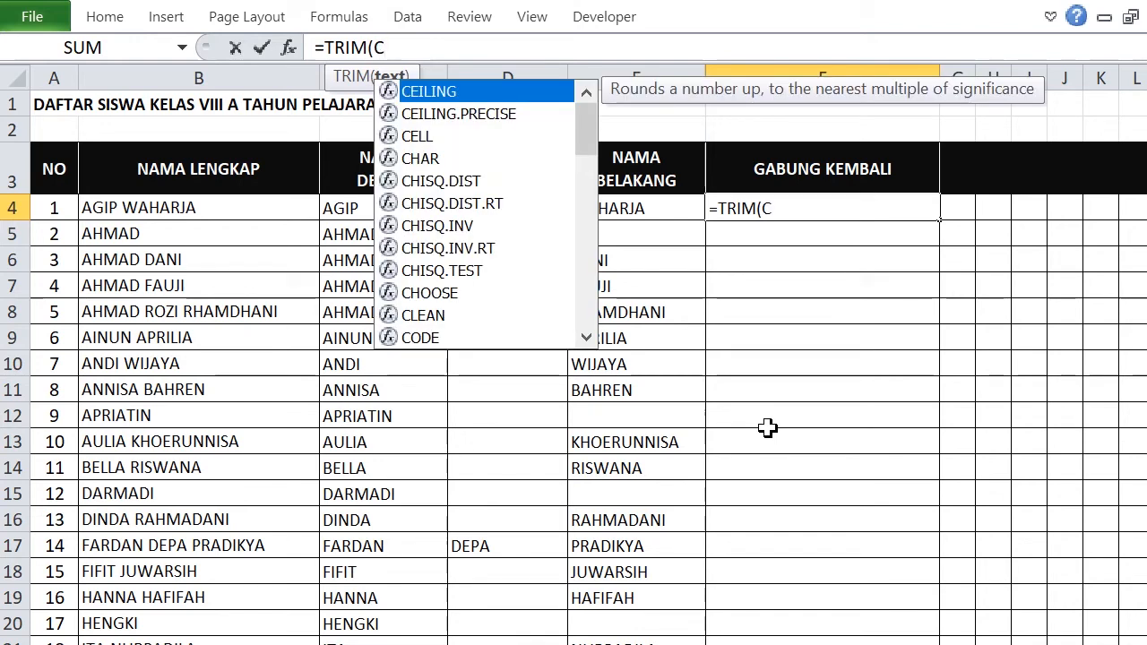
{"action": "type", "text": "ON"}
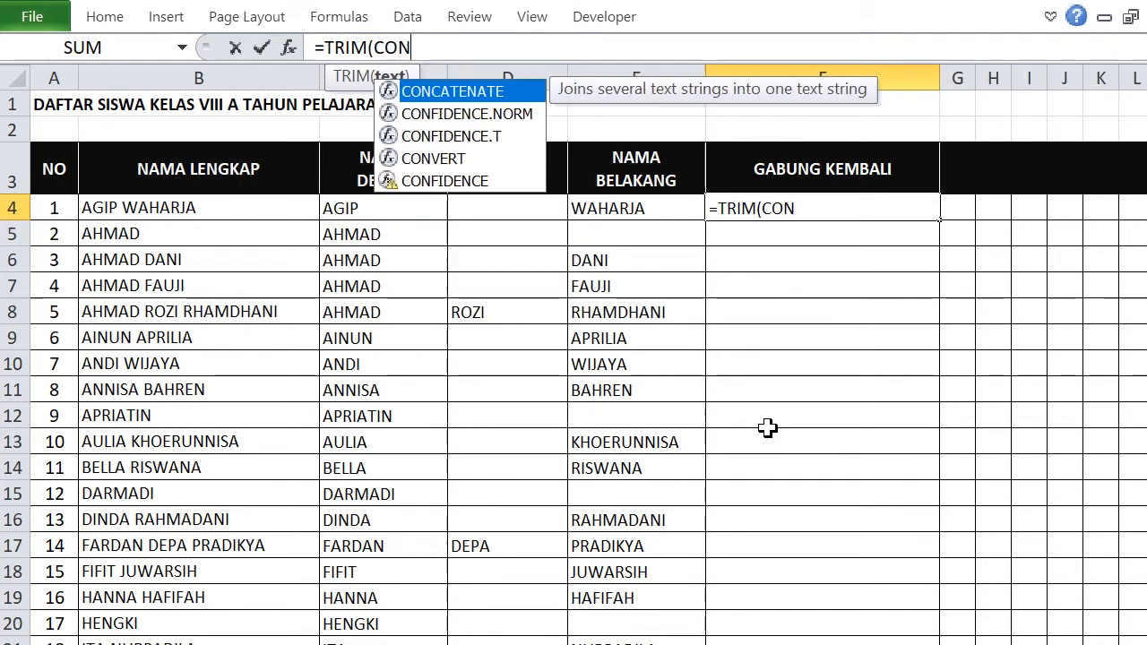
{"action": "left_click", "coordinate": [458, 88]}
{"action": "double_click", "coordinate": [458, 91]}
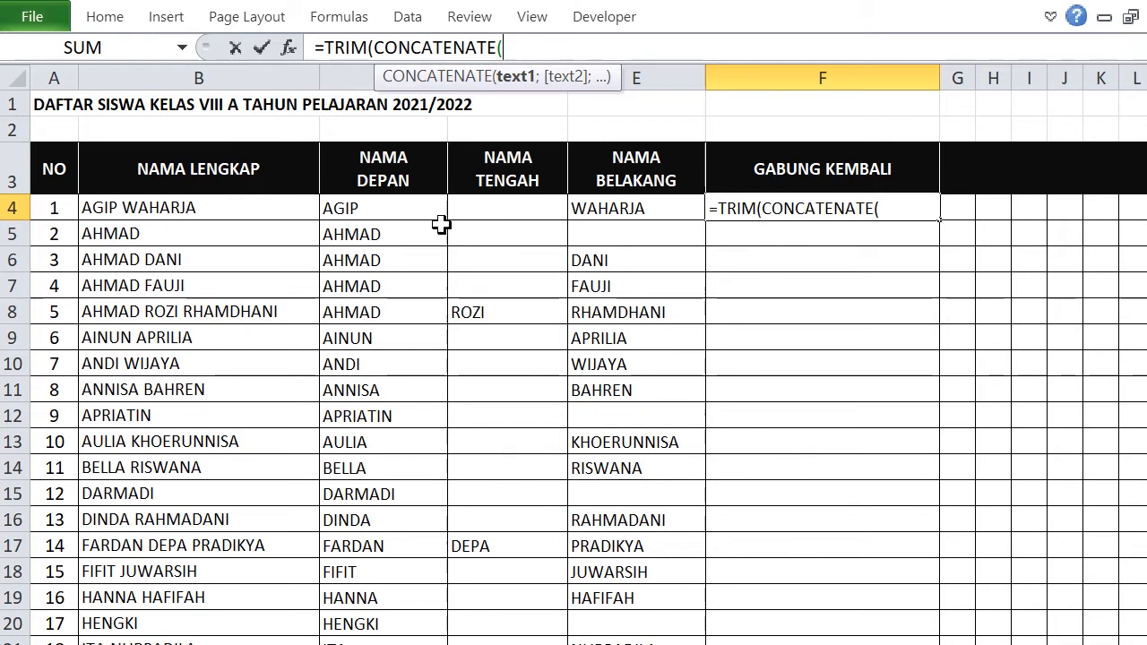
{"action": "left_click", "coordinate": [384, 212]}
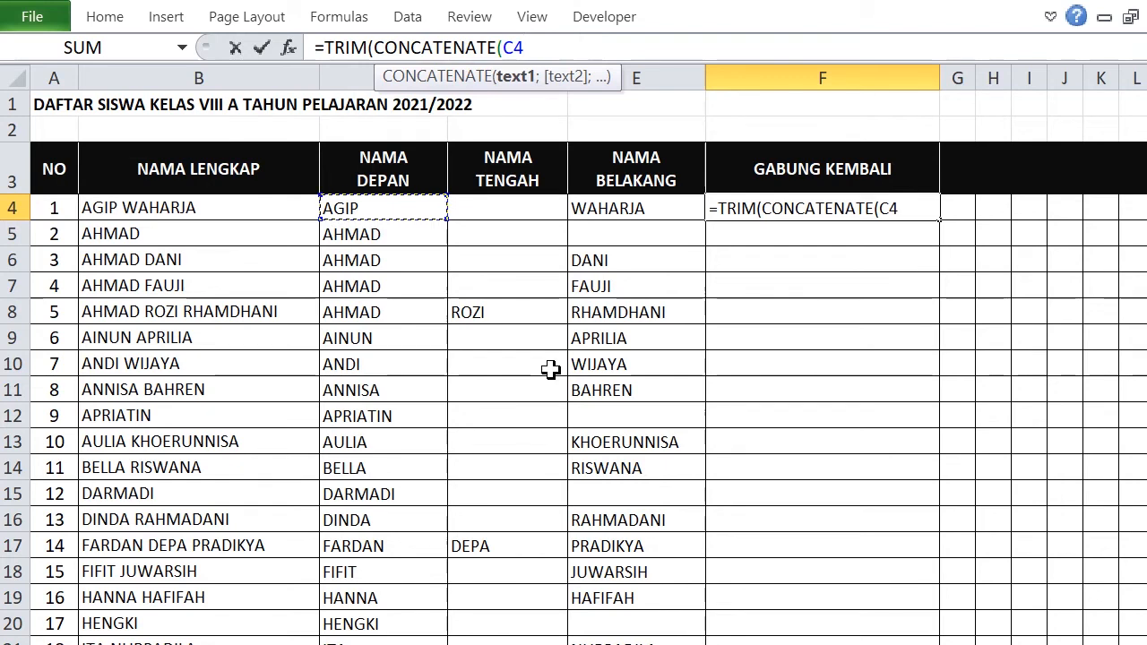
{"action": "type", "text": "&"}
{"action": "type", "text": ";"}
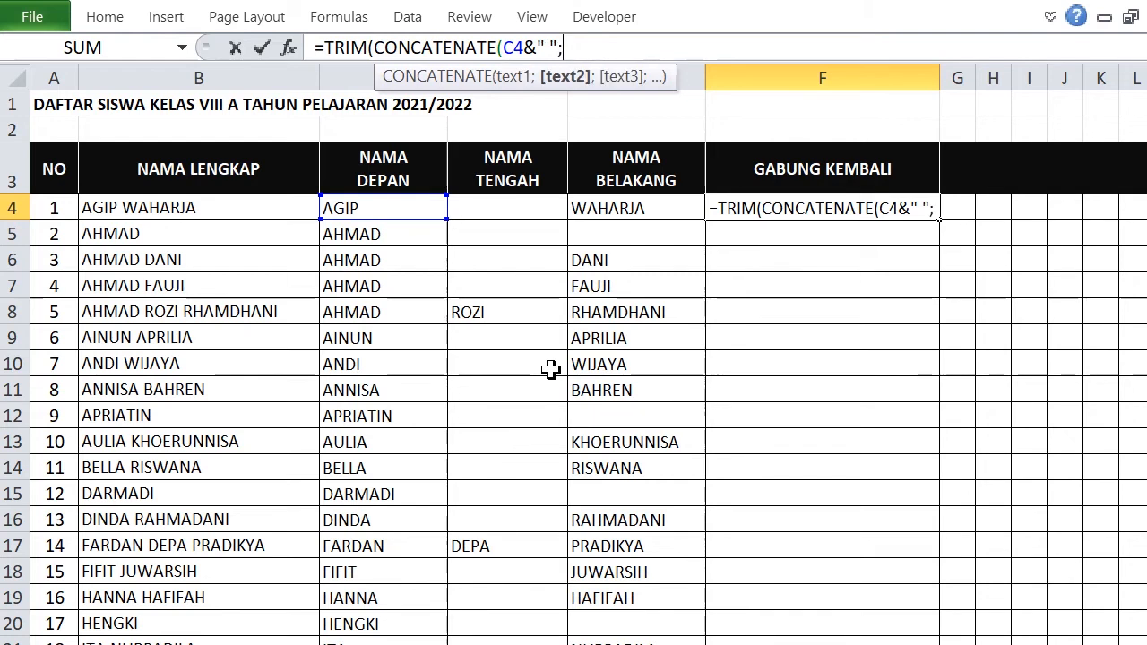
{"action": "type", "text": "IF"}
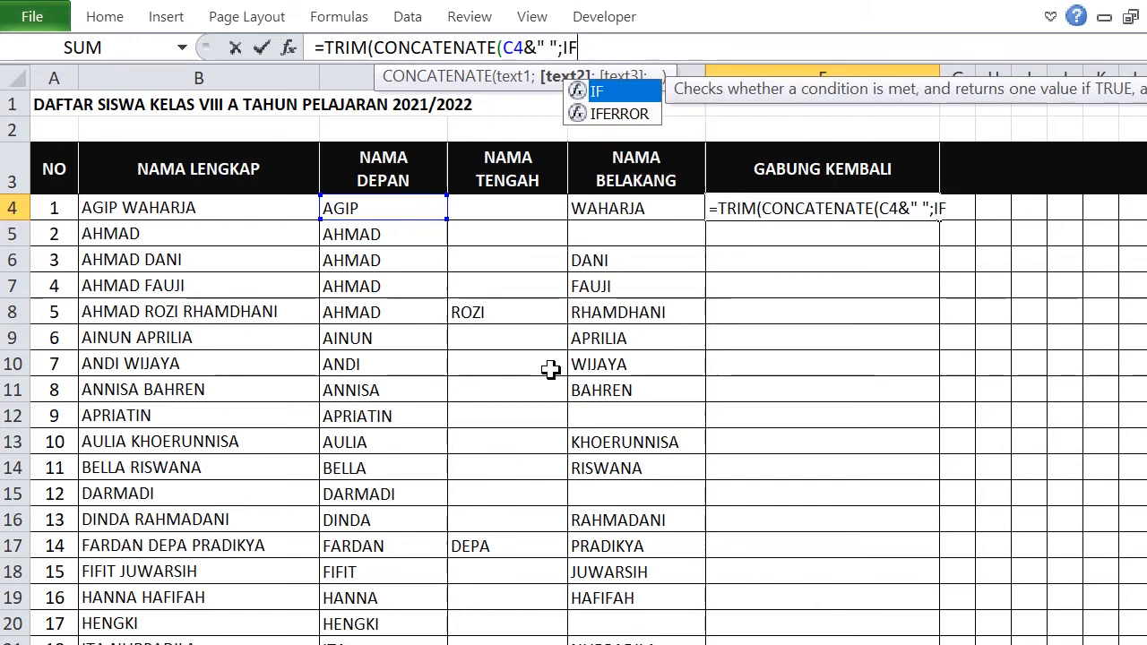
{"action": "double_click", "coordinate": [596, 91]}
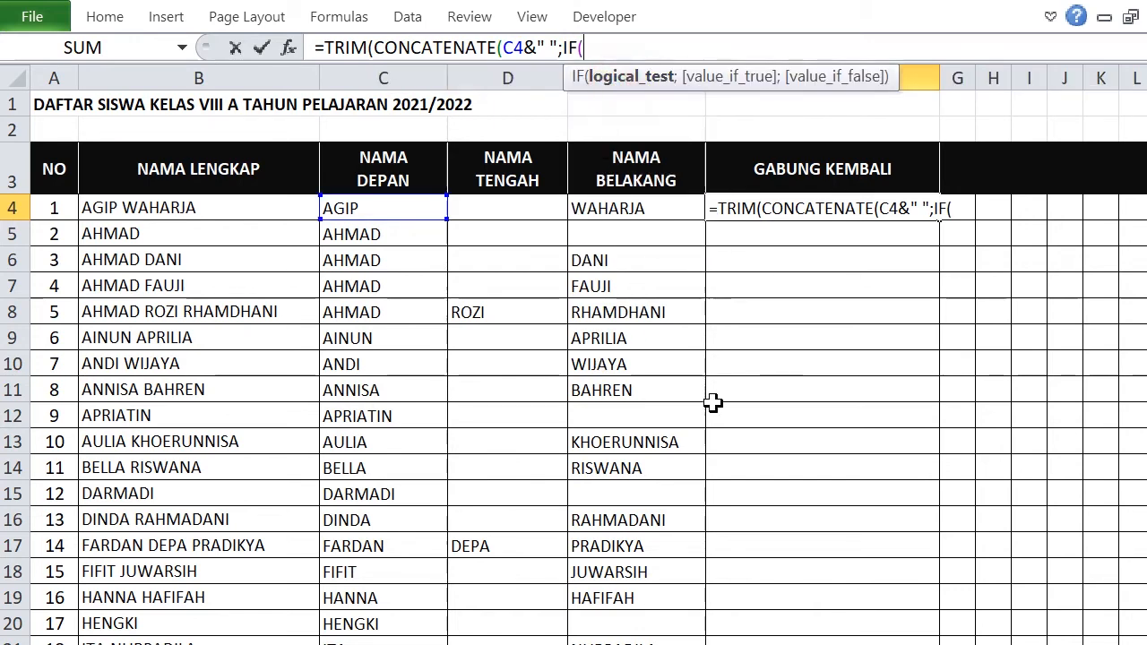
{"action": "type", "text": "IS"}
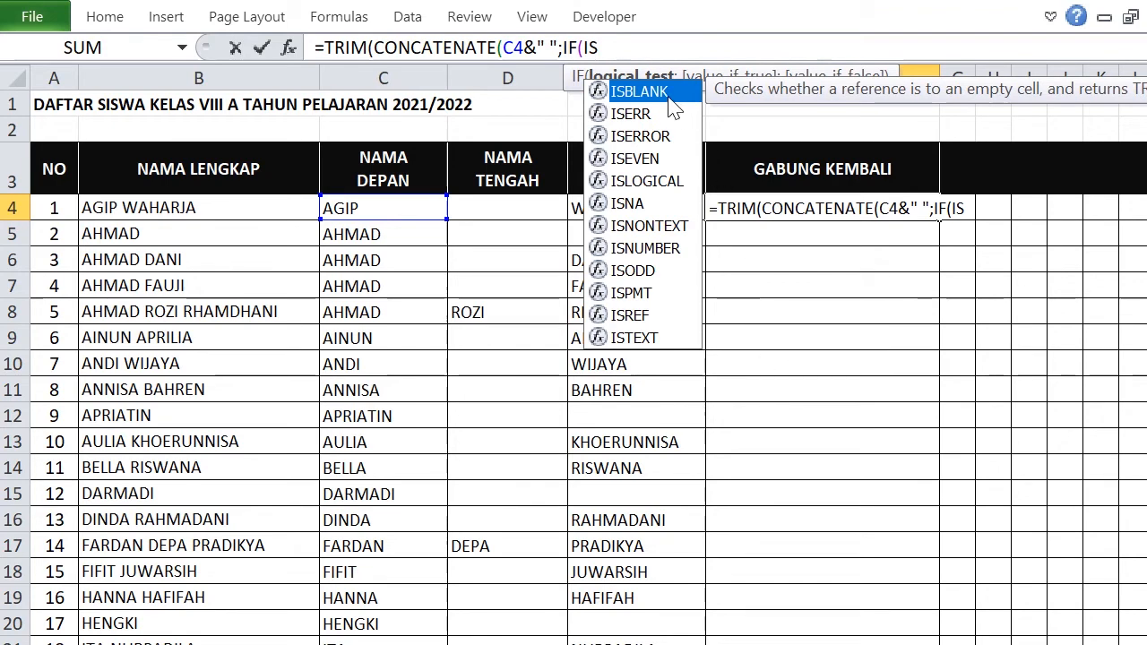
{"action": "double_click", "coordinate": [663, 91]}
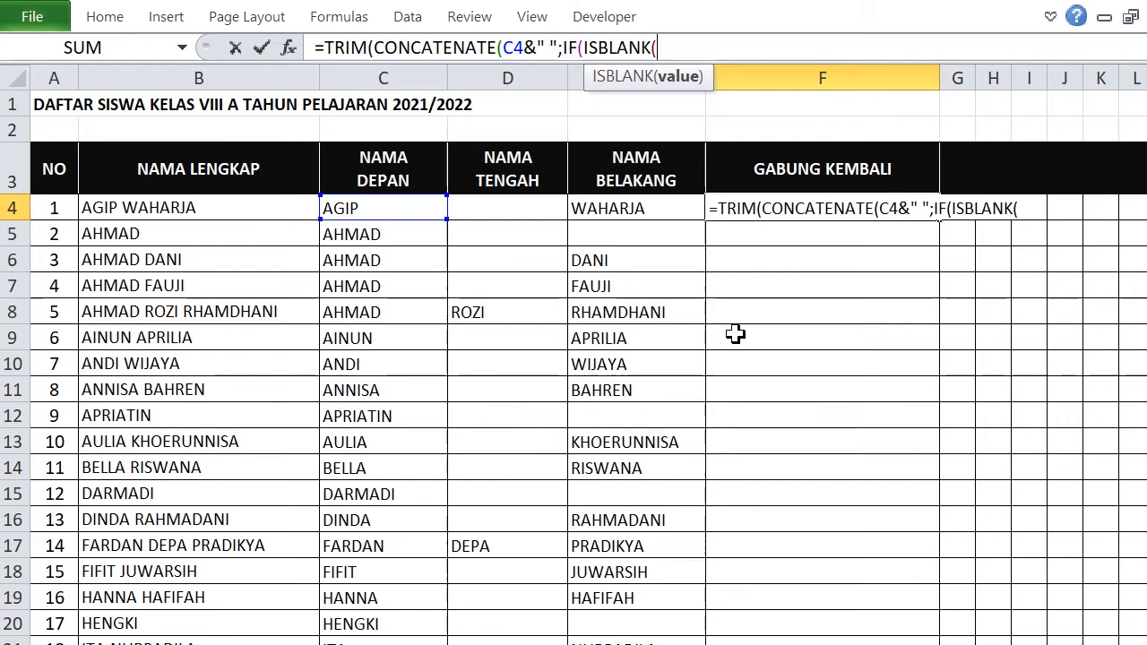
{"action": "left_click", "coordinate": [508, 208]}
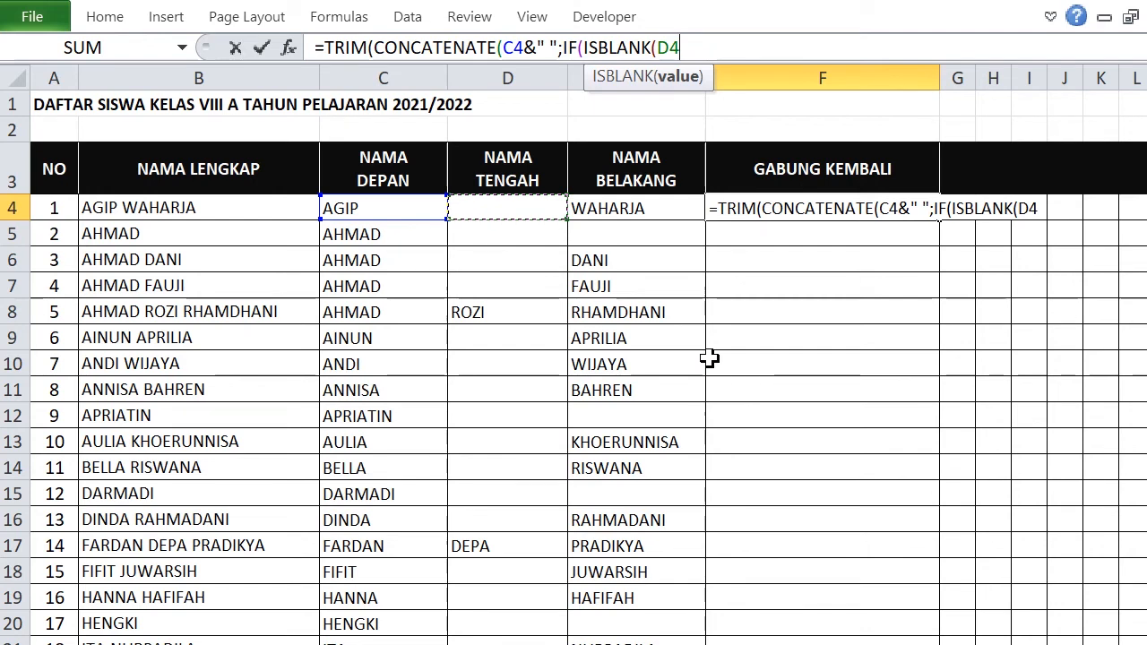
{"action": "type", "text": ")"}
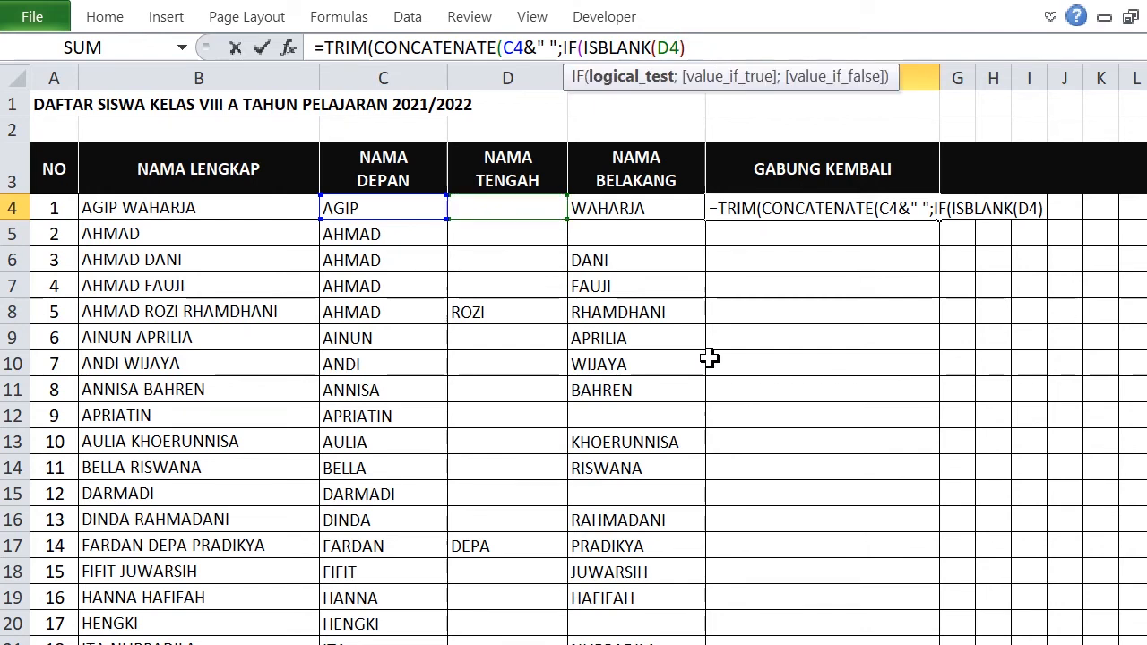
{"action": "type", "text": ";\"\""}
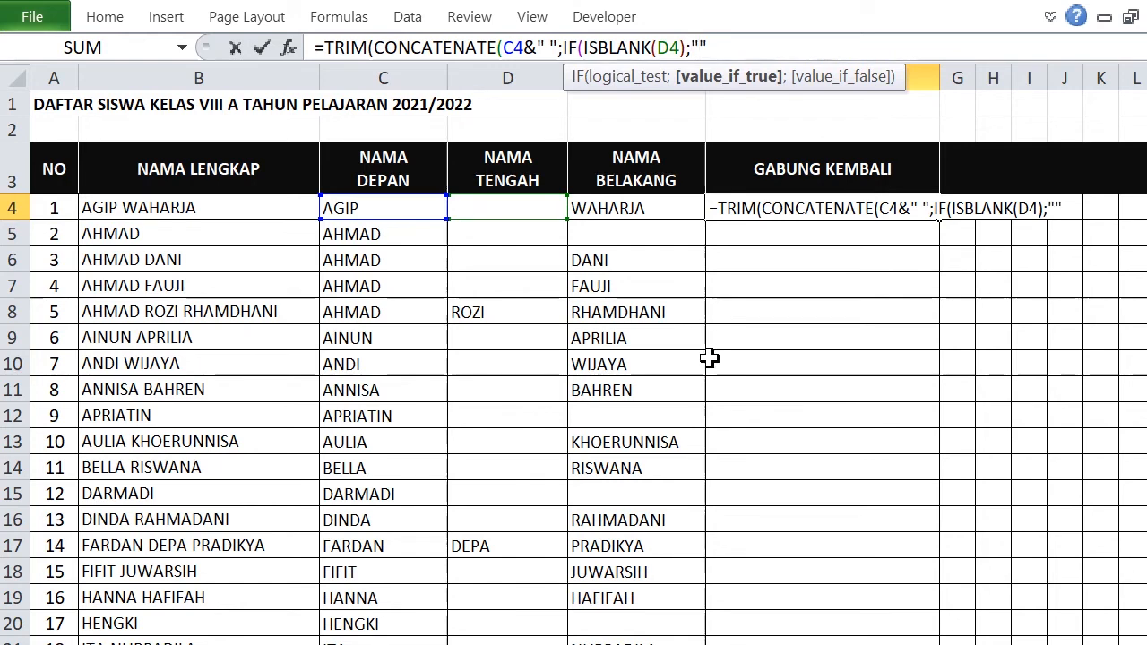
{"action": "type", "text": ";"}
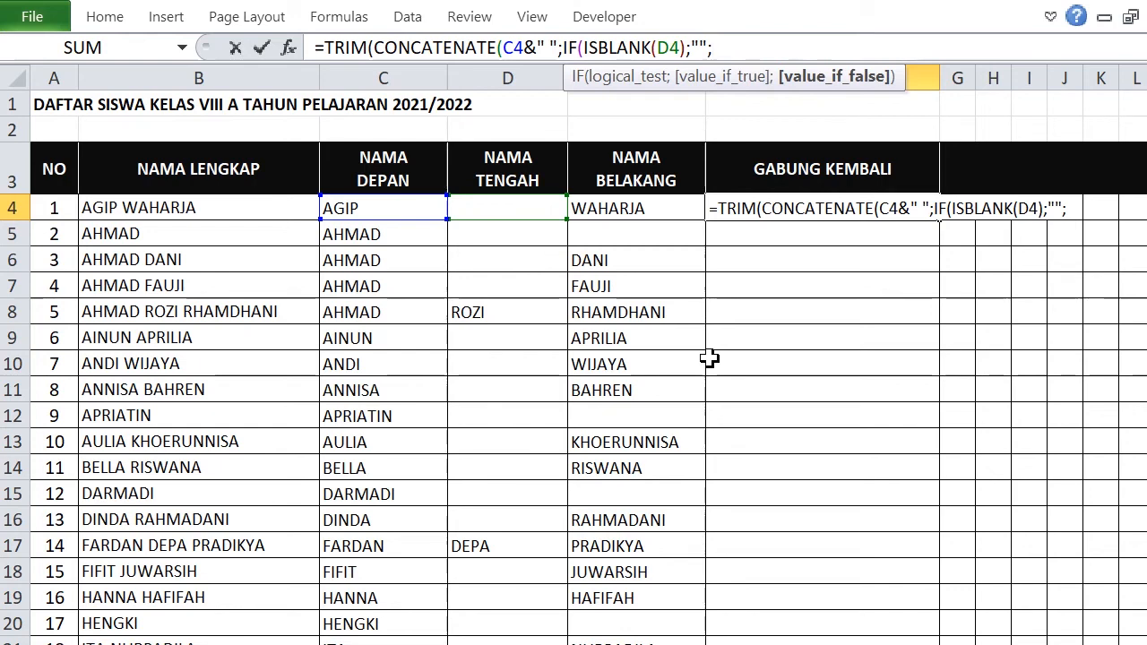
{"action": "left_click", "coordinate": [489, 211]}
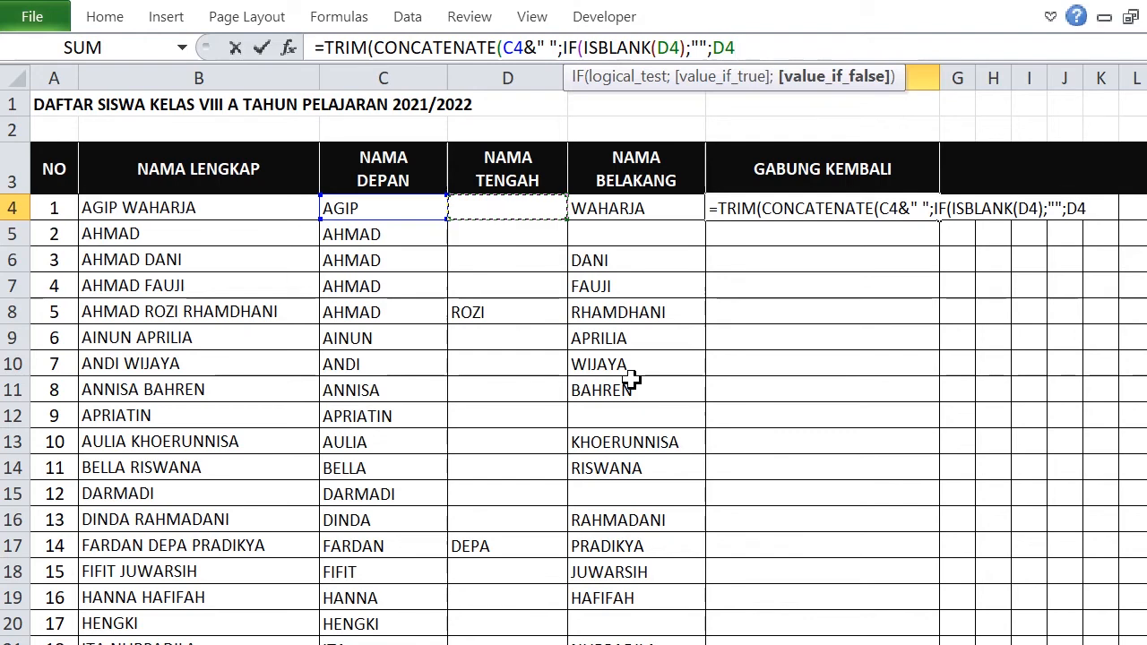
{"action": "type", "text": "&\" \");"}
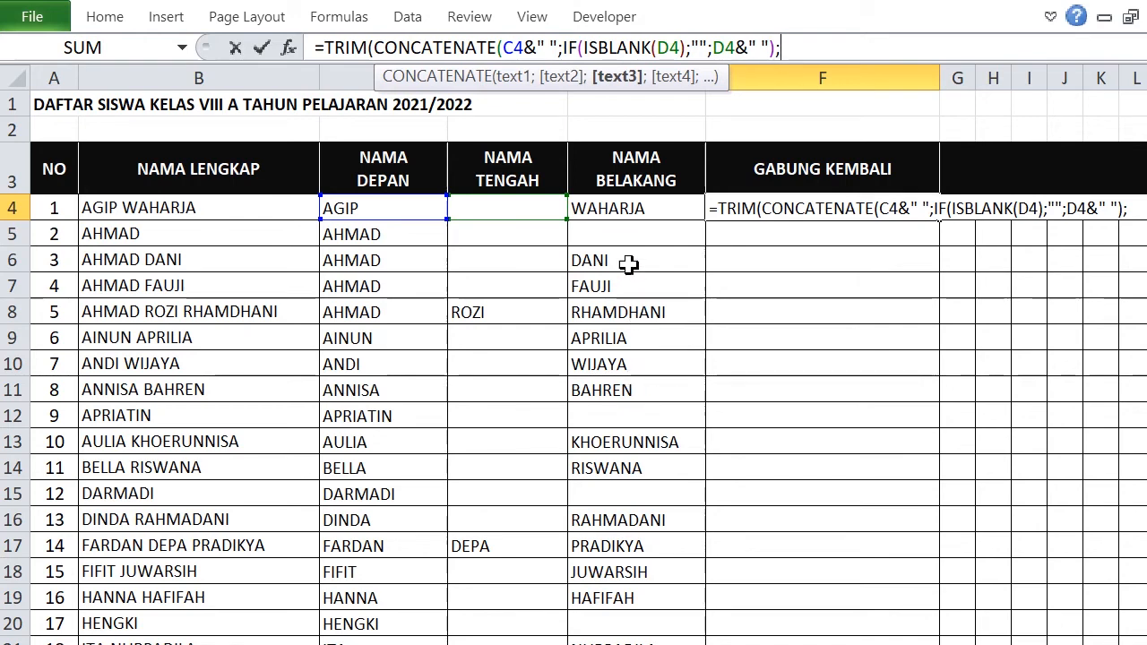
{"action": "left_click", "coordinate": [624, 208]}
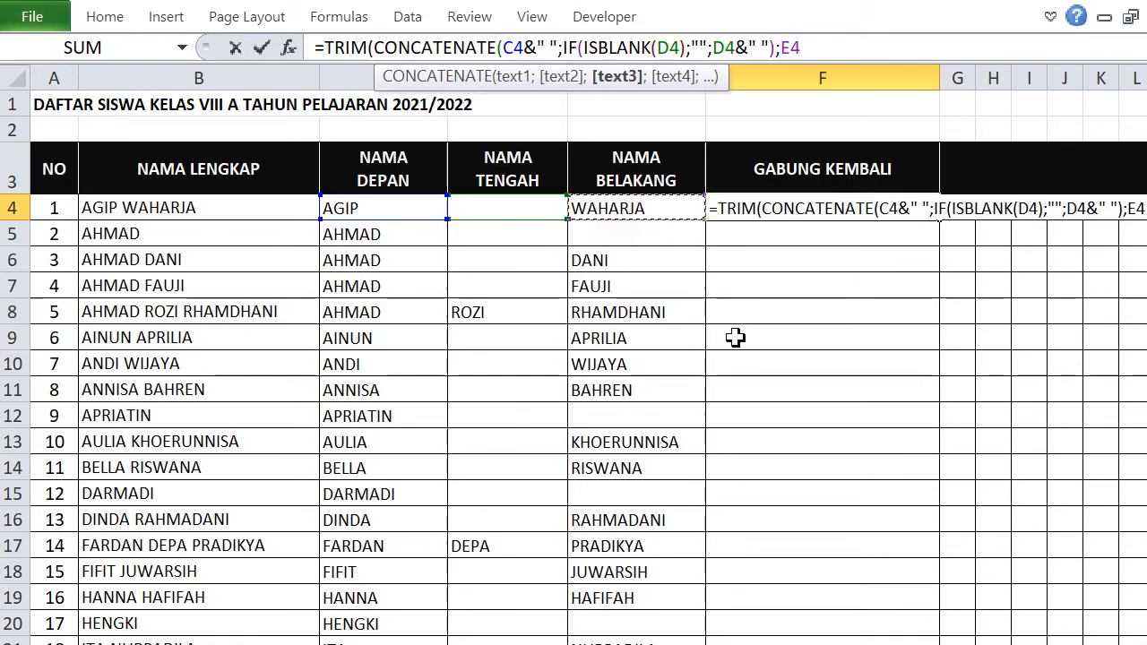
{"action": "type", "text": "))"}
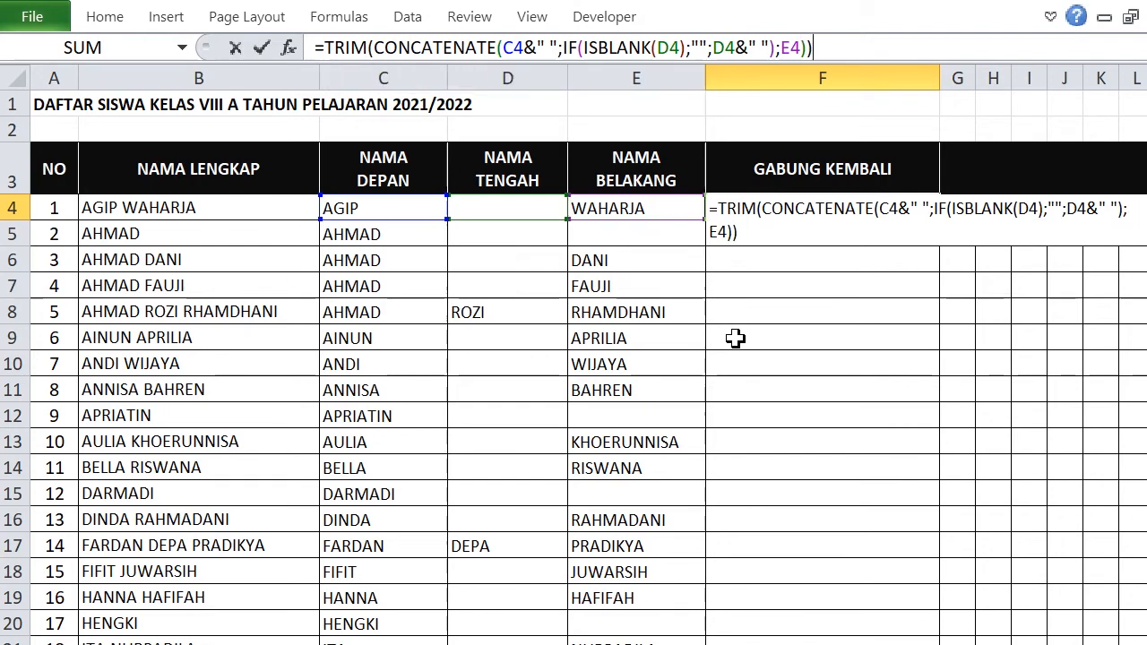
{"action": "key", "text": "Return"}
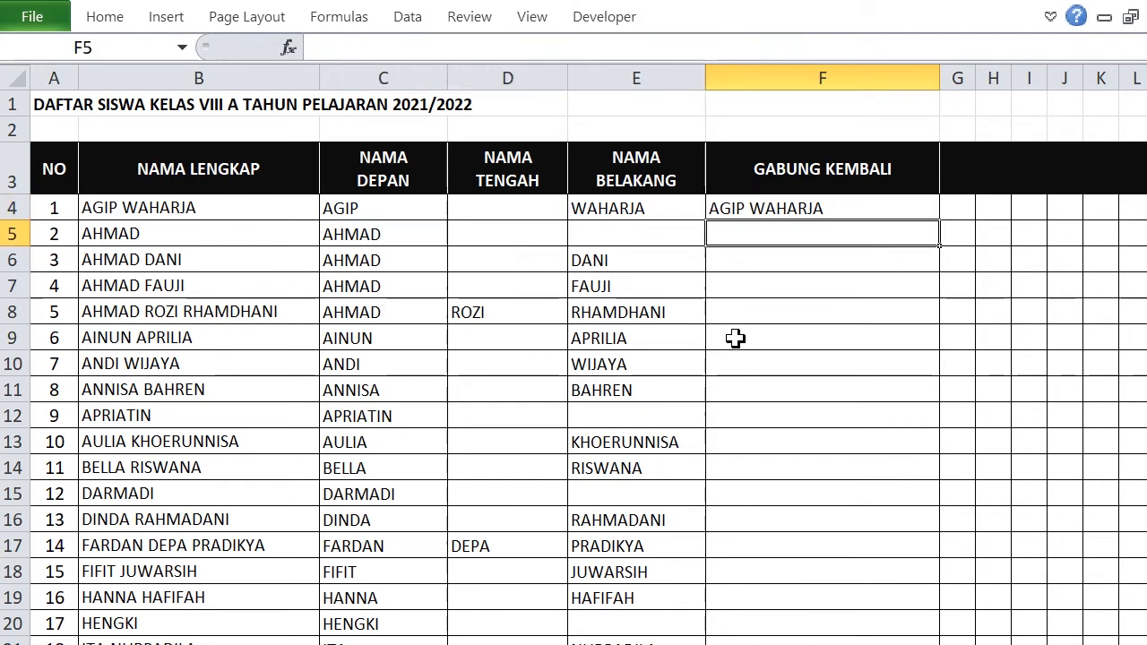
Copy F4's joined-name formula down to row 35, then scroll right to the letter grid.
{"action": "left_click", "coordinate": [781, 210]}
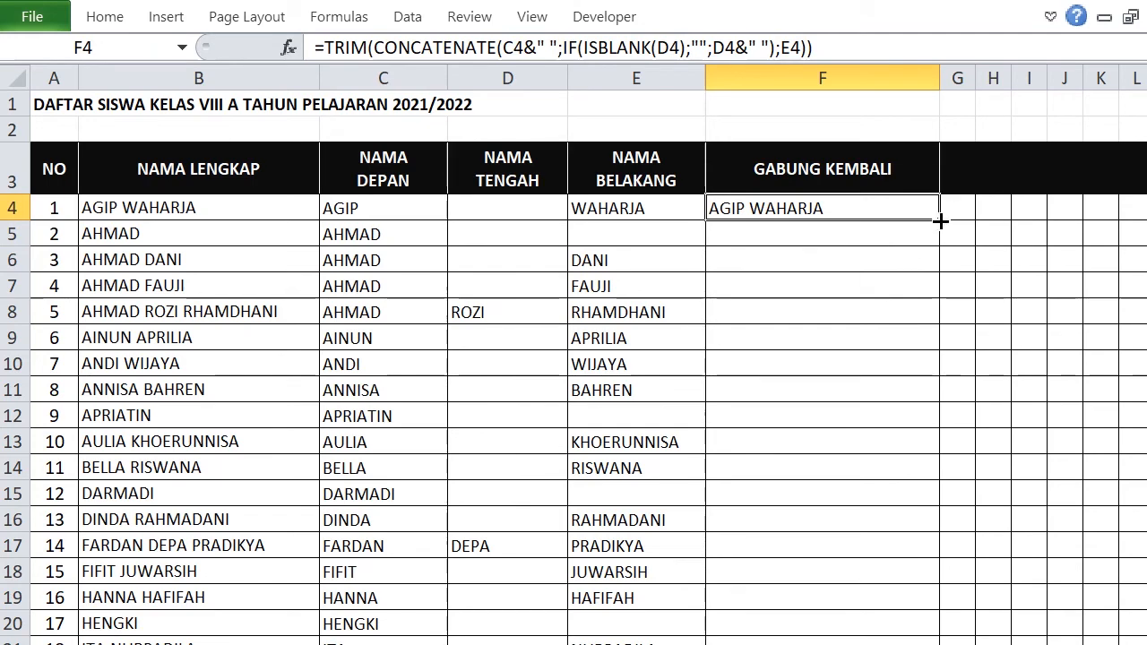
{"action": "left_click_drag", "start_coordinate": [939, 219], "coordinate": [949, 481]}
{"action": "scroll", "coordinate": [968, 460], "scroll_direction": "up", "scroll_amount": 2}
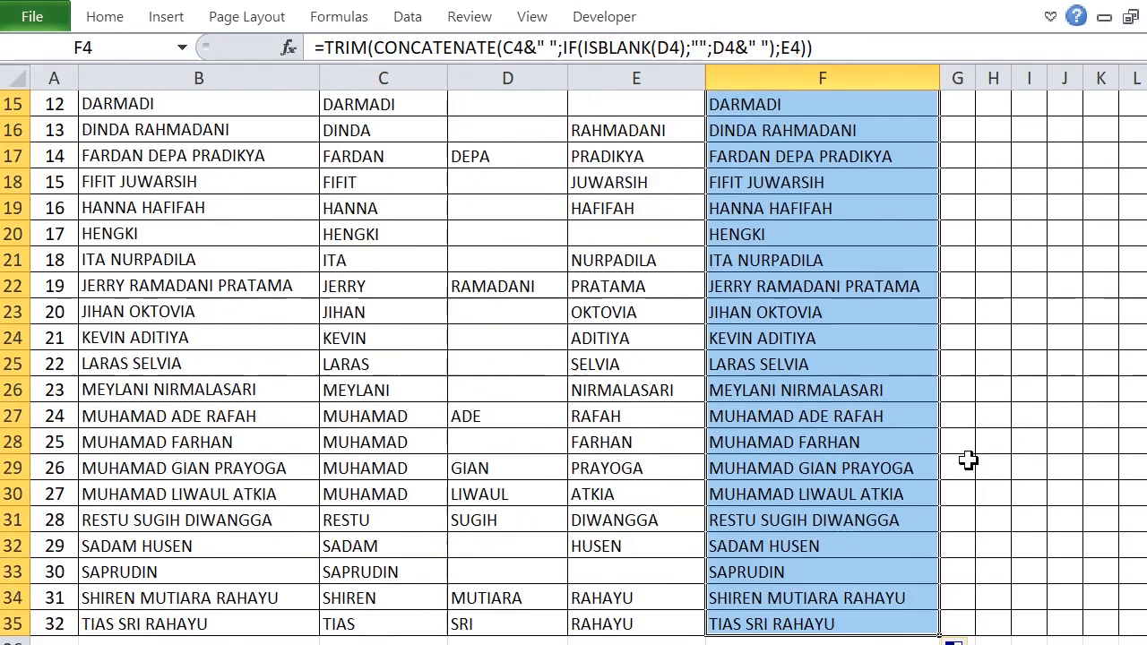
{"action": "scroll", "coordinate": [816, 423], "scroll_direction": "up", "scroll_amount": 5}
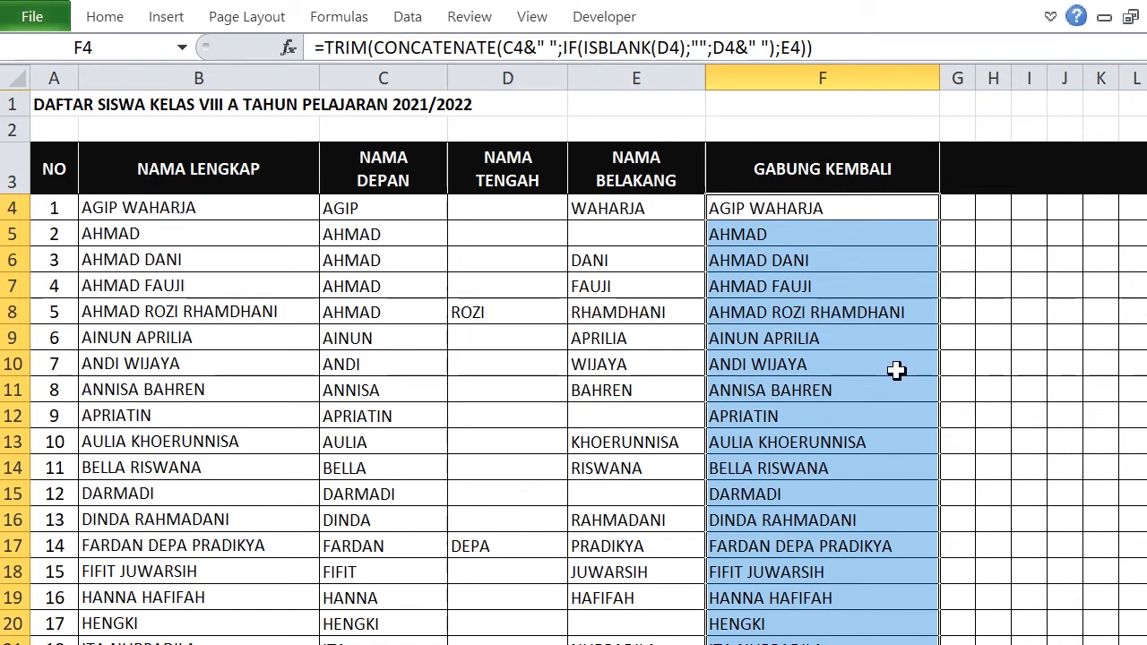
{"action": "left_click", "coordinate": [895, 370]}
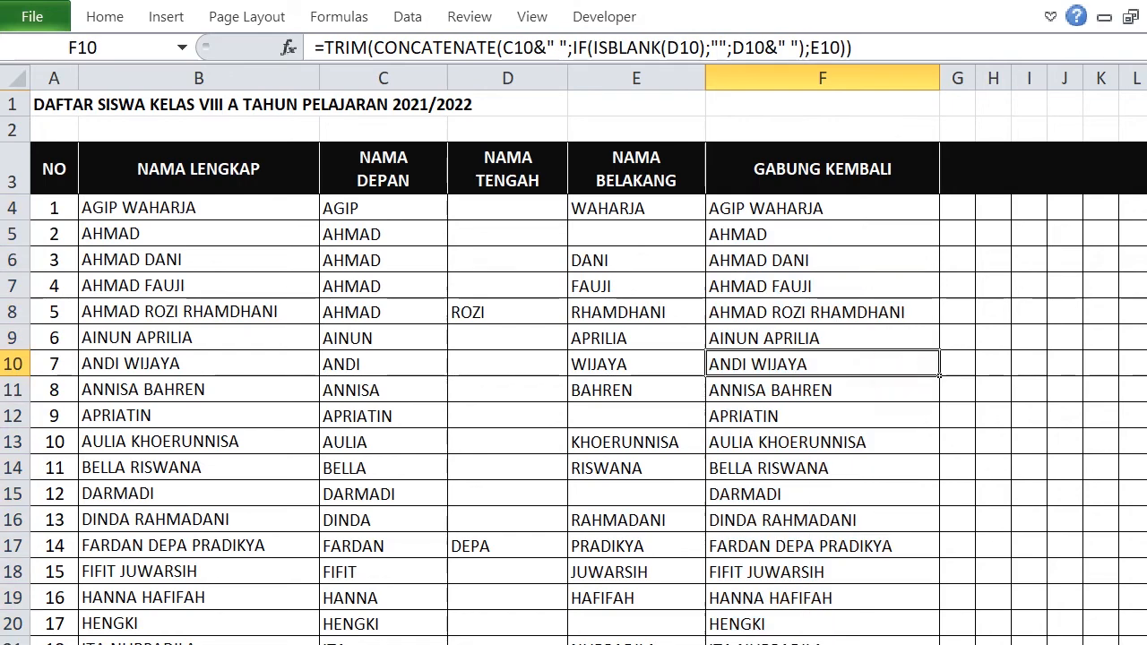
{"action": "scroll", "coordinate": [589, 355], "scroll_direction": "right", "scroll_amount": 5}
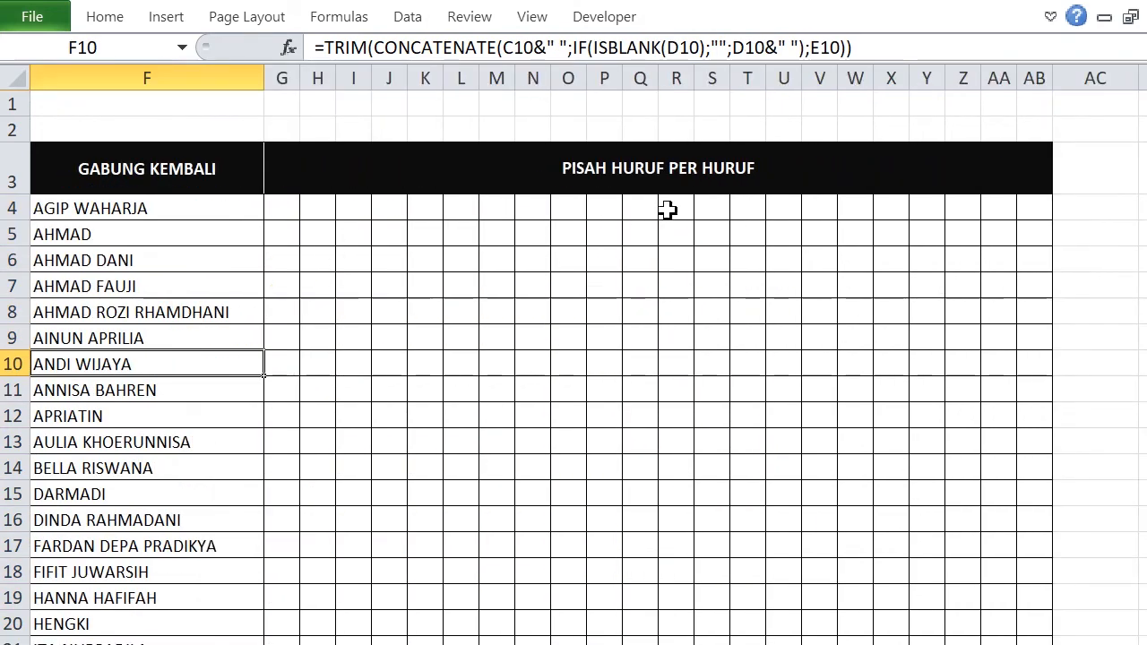
Start G4's formula as =MID($B4 with the column-locked full-name reference.
{"action": "left_click", "coordinate": [283, 210]}
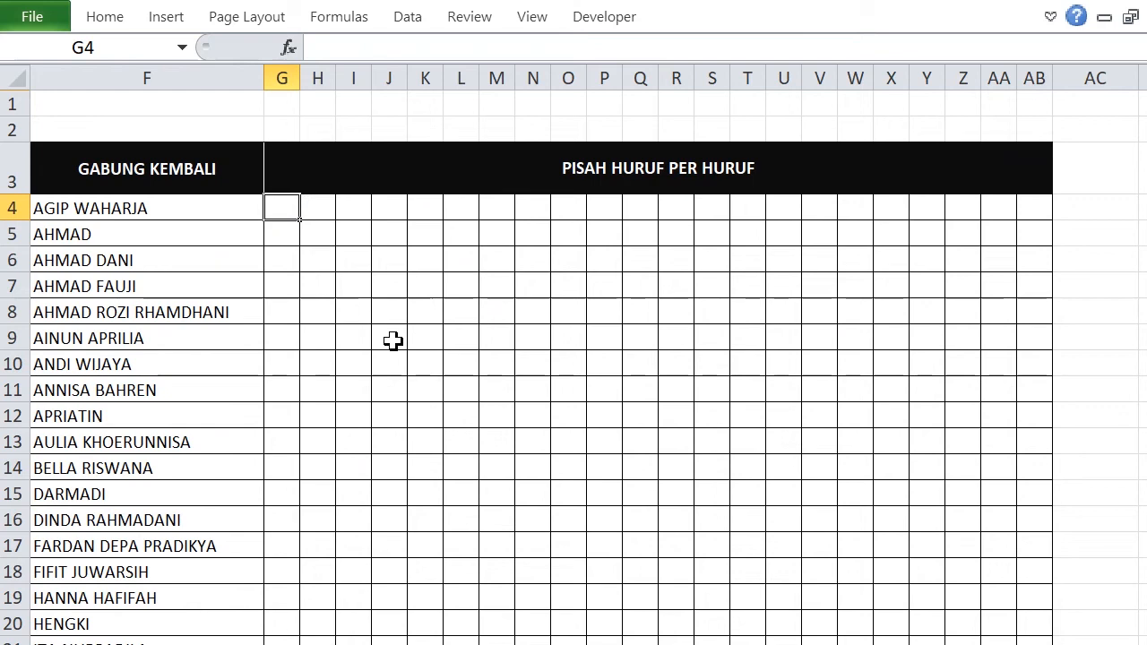
{"action": "type", "text": "="}
{"action": "left_click", "coordinate": [352, 45]}
{"action": "type", "text": "MI"}
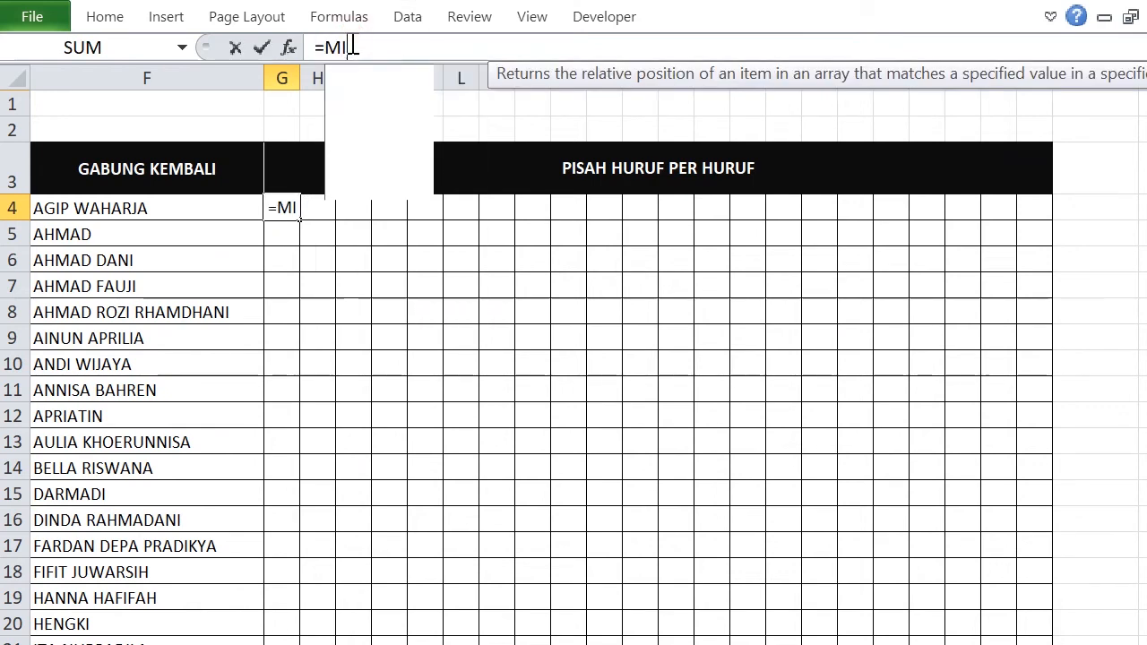
{"action": "double_click", "coordinate": [379, 75]}
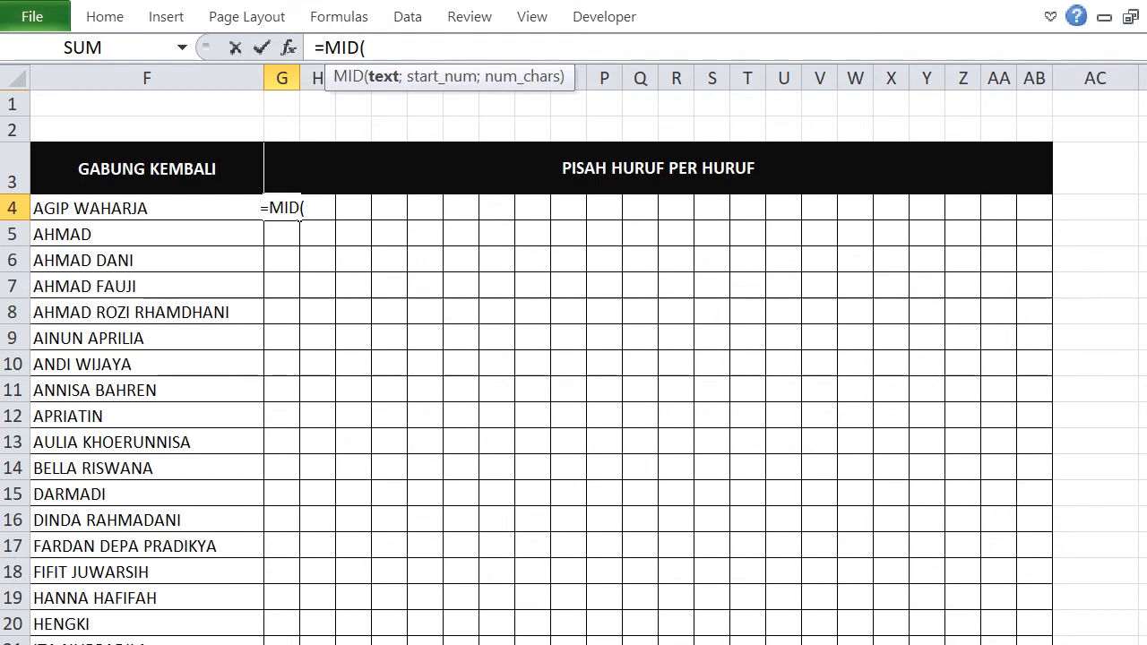
{"action": "scroll", "coordinate": [588, 367], "scroll_direction": "left", "scroll_amount": 5}
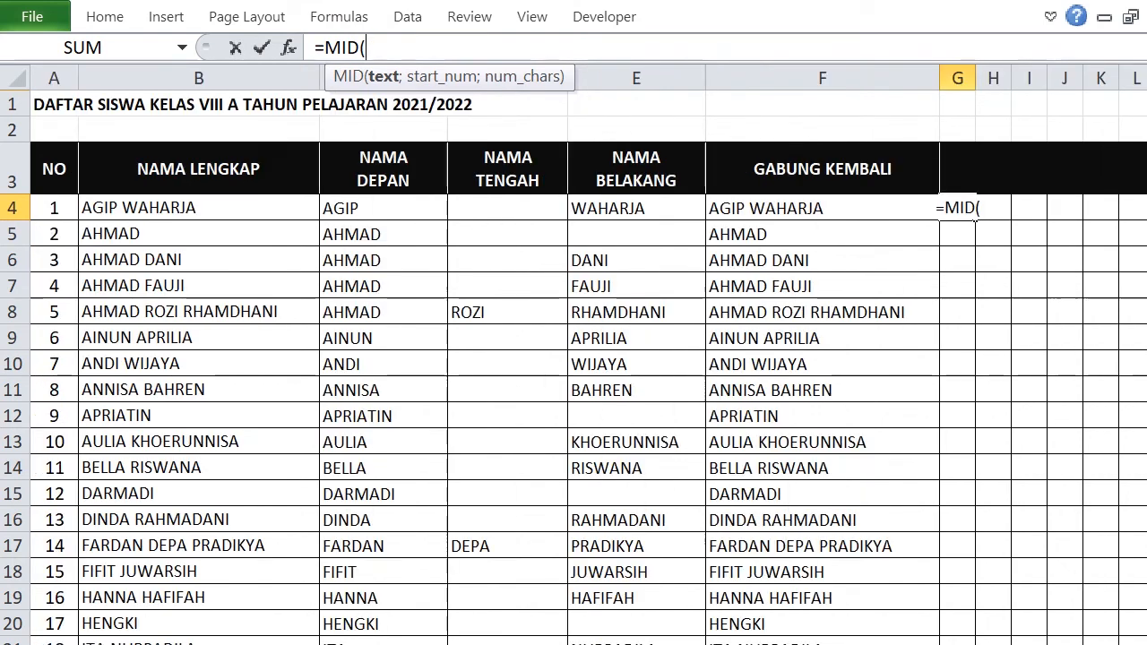
{"action": "left_click", "coordinate": [174, 212]}
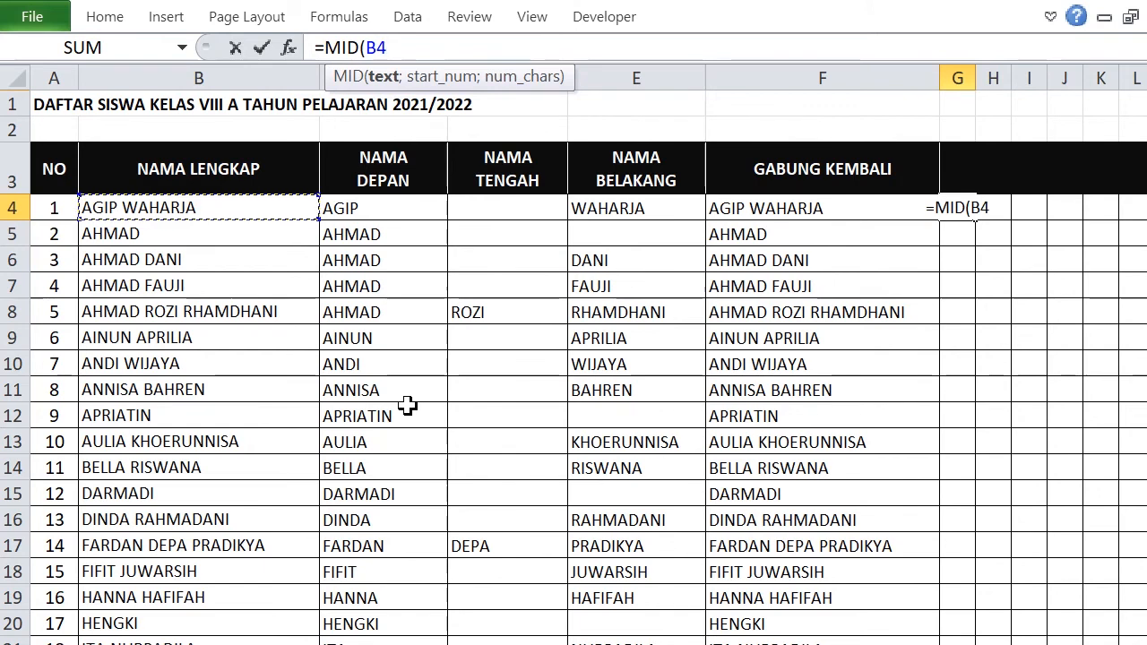
{"action": "key", "text": "F4"}
{"action": "key", "text": "F4"}
{"action": "key", "text": "F4"}
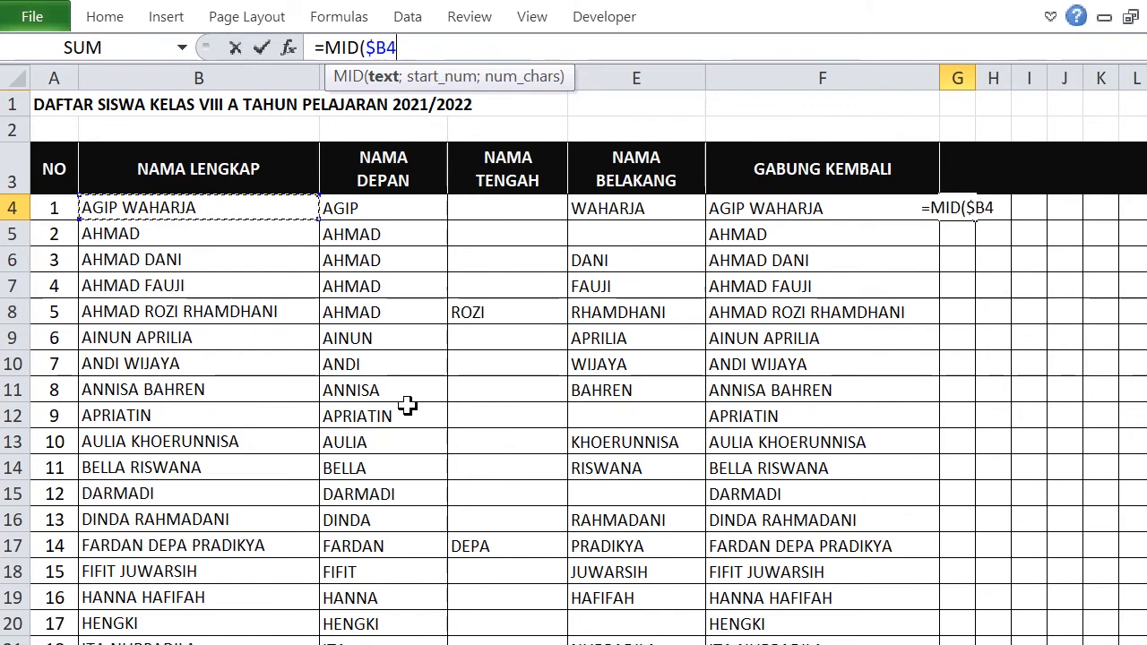
Add ;COLUMNS($G4:G4);1), replacing a mistaken COLUMN, so G4 shows A.
{"action": "type", "text": ";"}
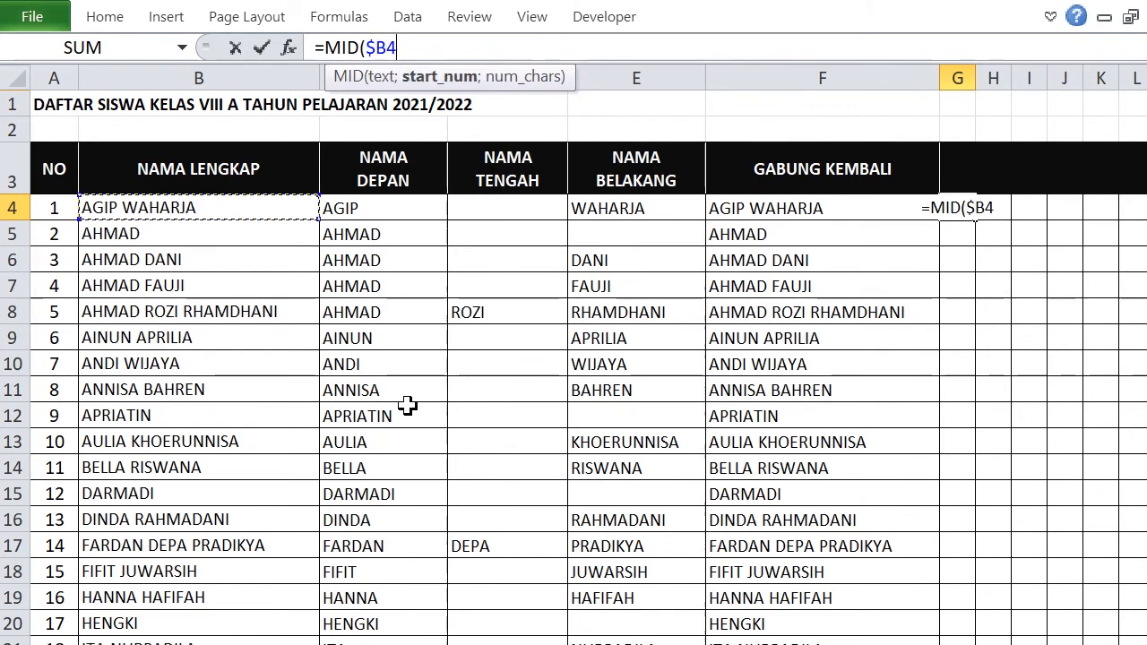
{"action": "type", "text": "CO"}
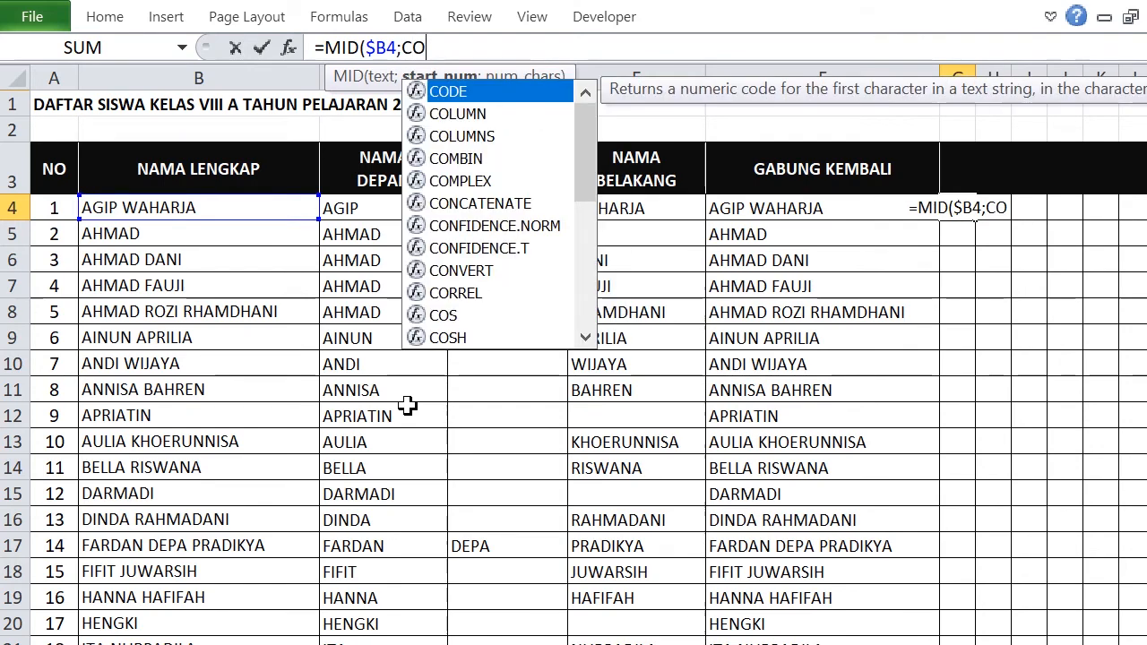
{"action": "double_click", "coordinate": [457, 114]}
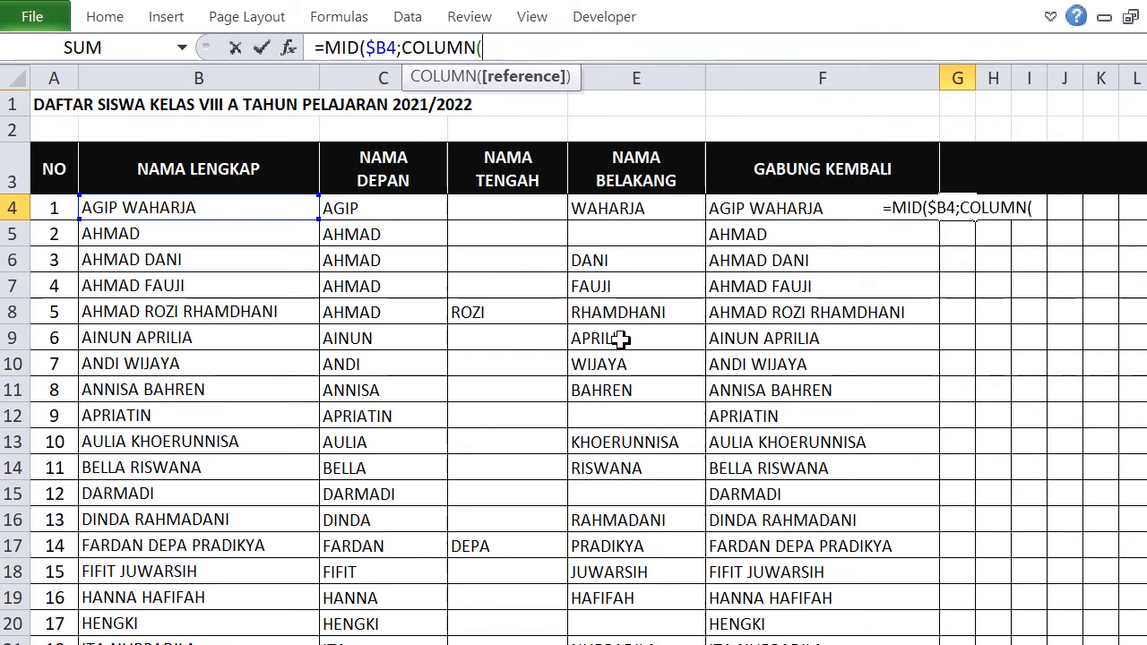
{"action": "left_click", "coordinate": [472, 48]}
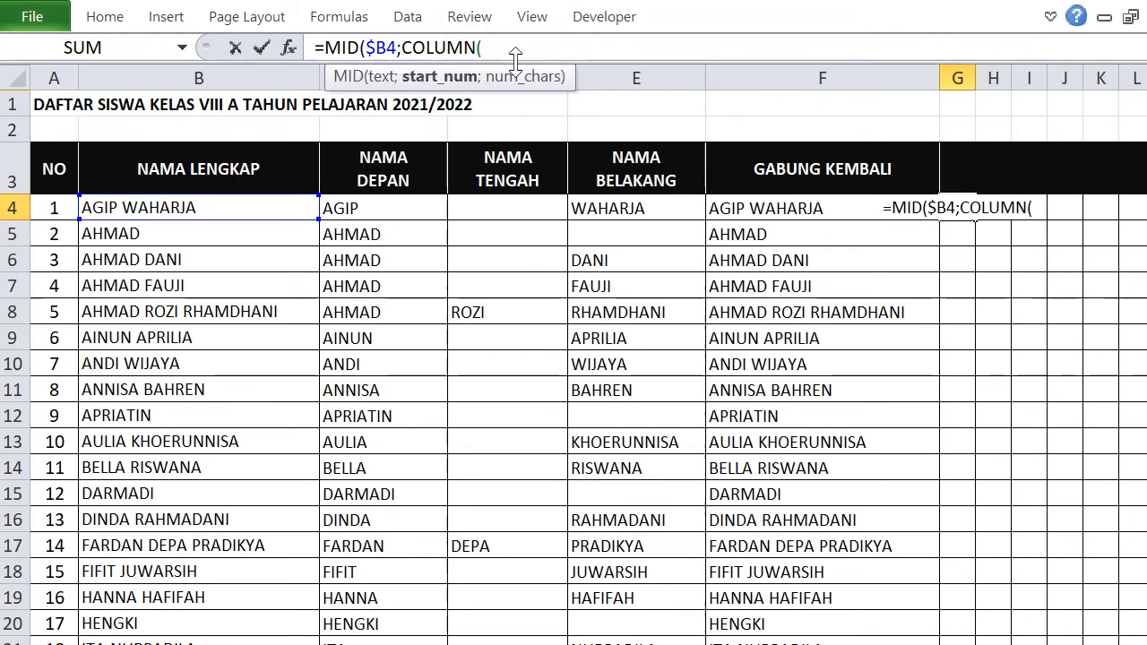
{"action": "left_click", "coordinate": [486, 51]}
{"action": "left_click_drag", "start_coordinate": [487, 52], "coordinate": [405, 52]}
{"action": "type", "text": "CO"}
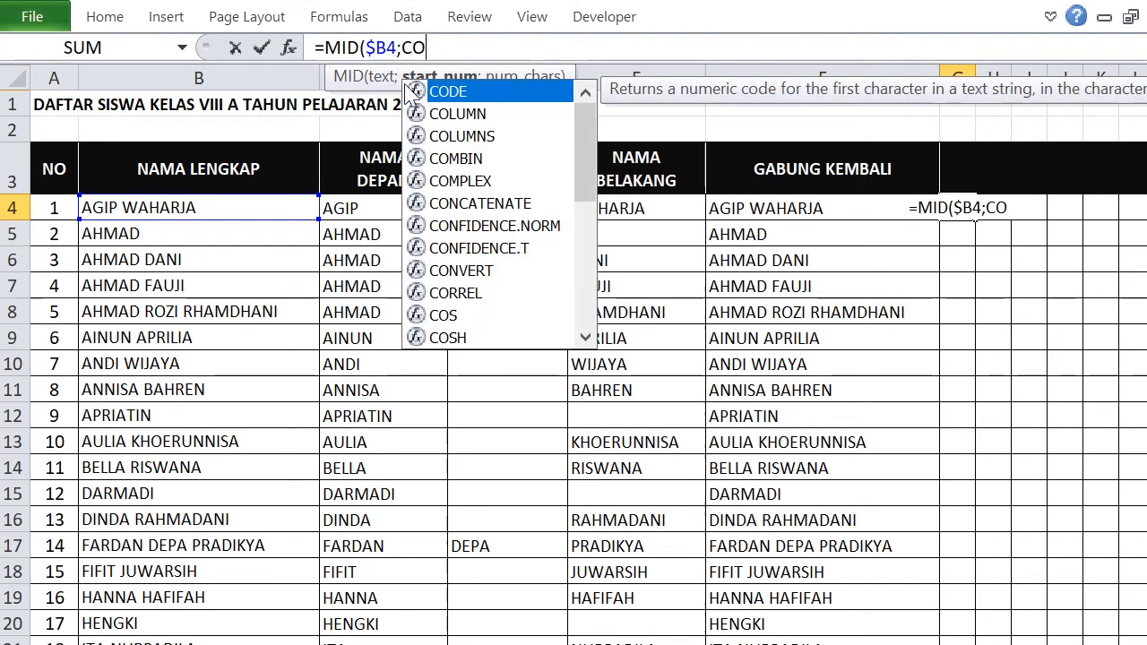
{"action": "double_click", "coordinate": [461, 136]}
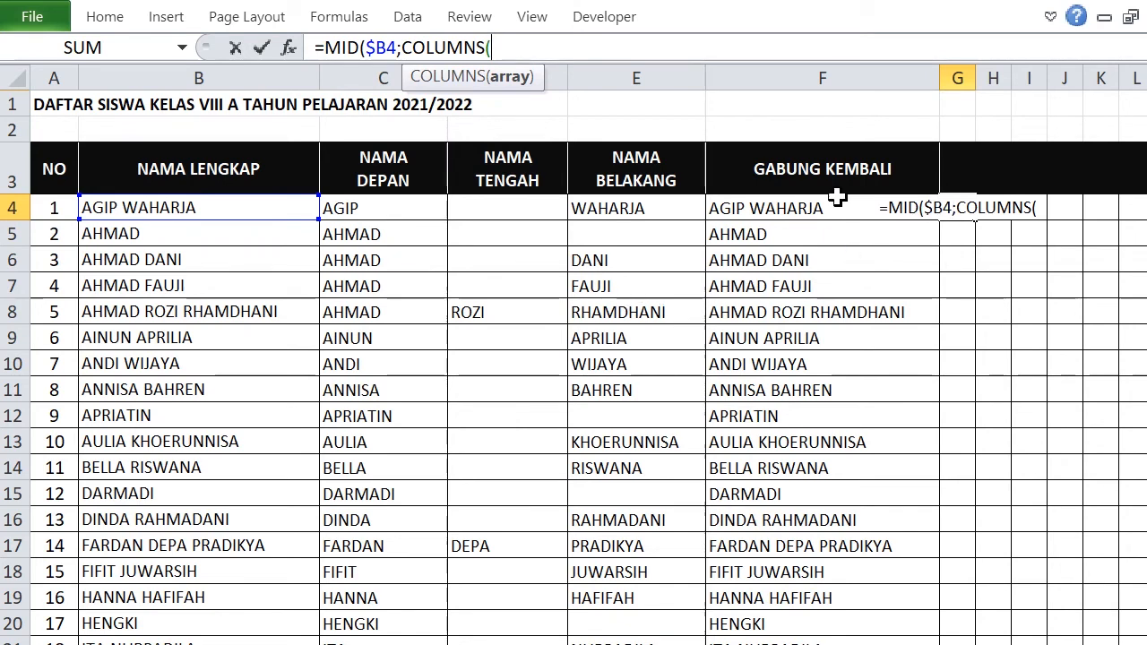
{"action": "type", "text": "G4"}
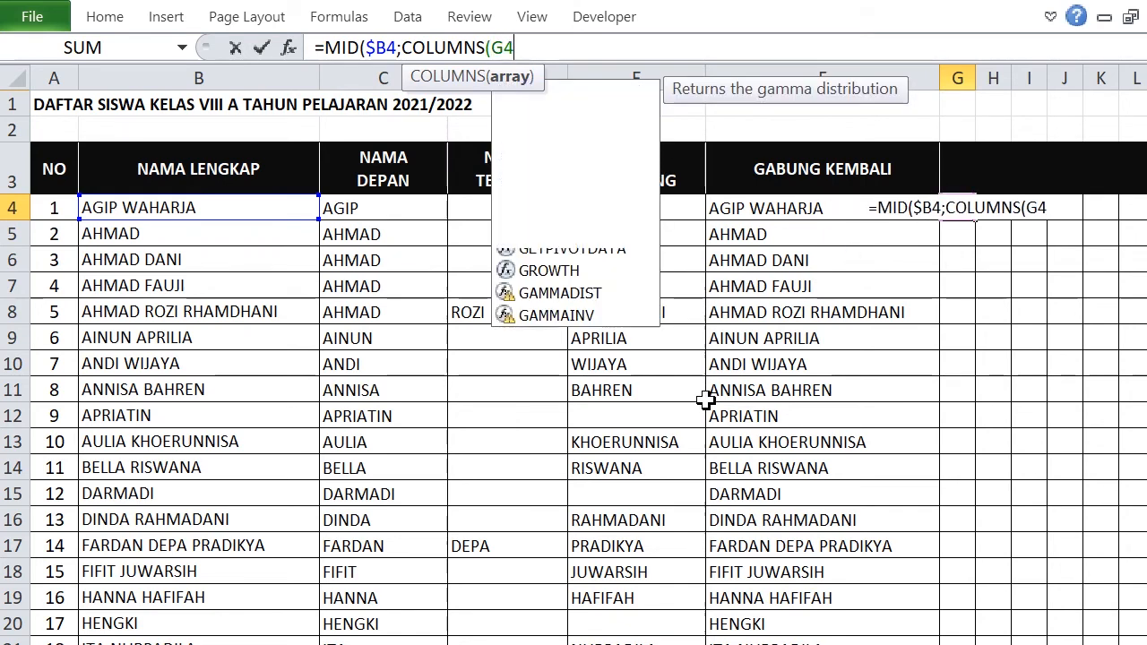
{"action": "type", "text": ":"}
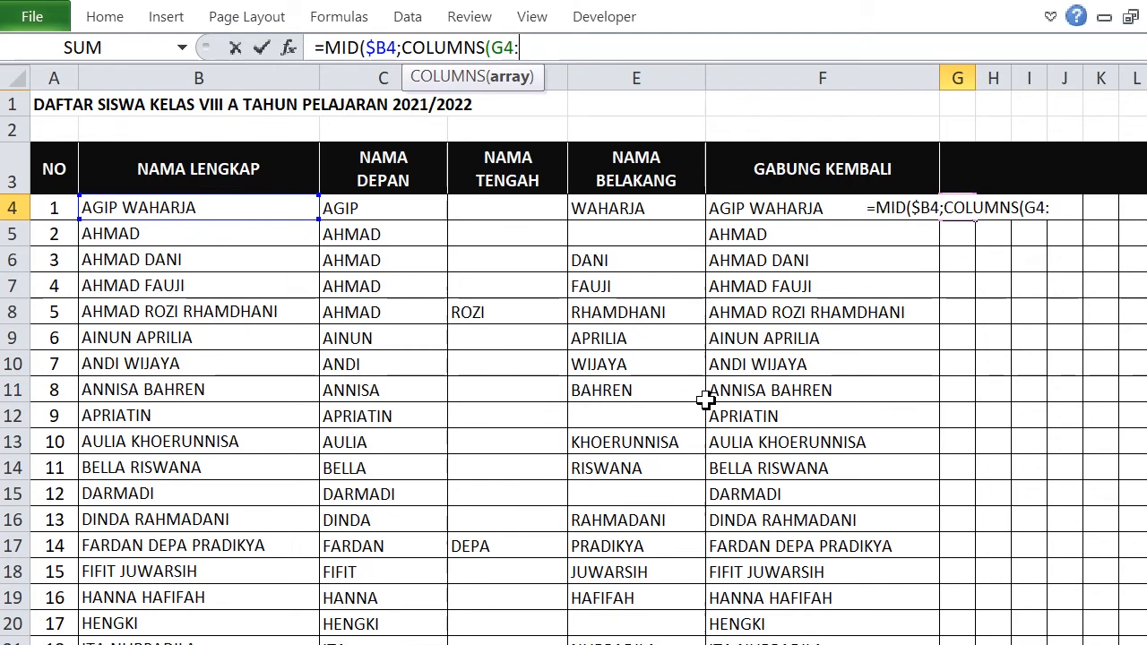
{"action": "type", "text": "G"}
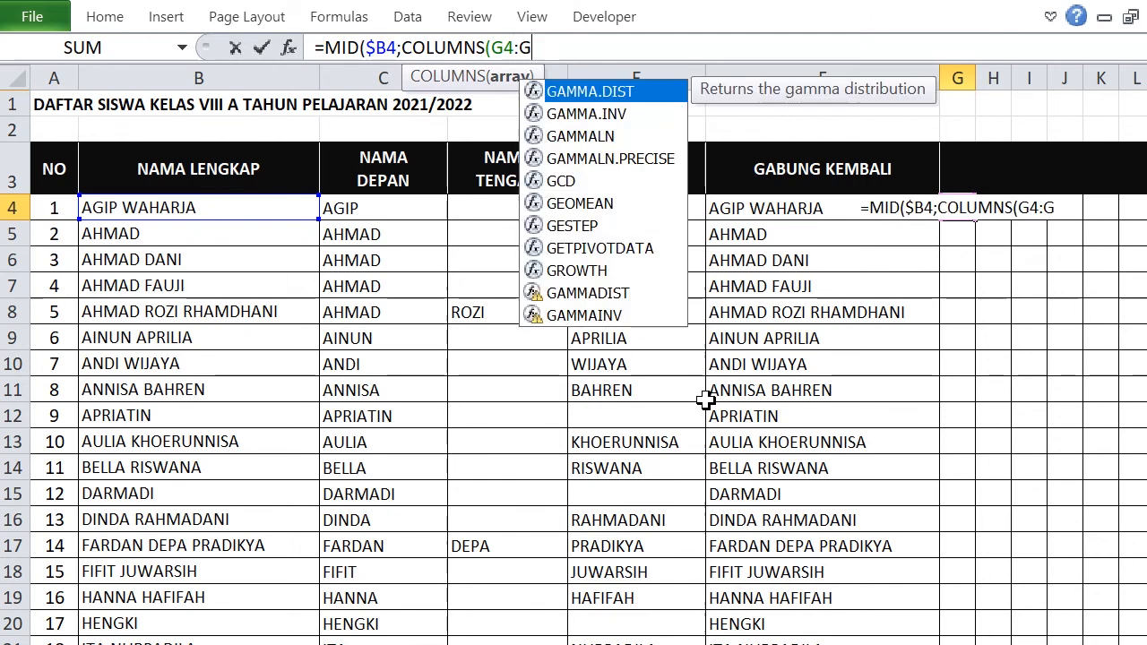
{"action": "type", "text": "4"}
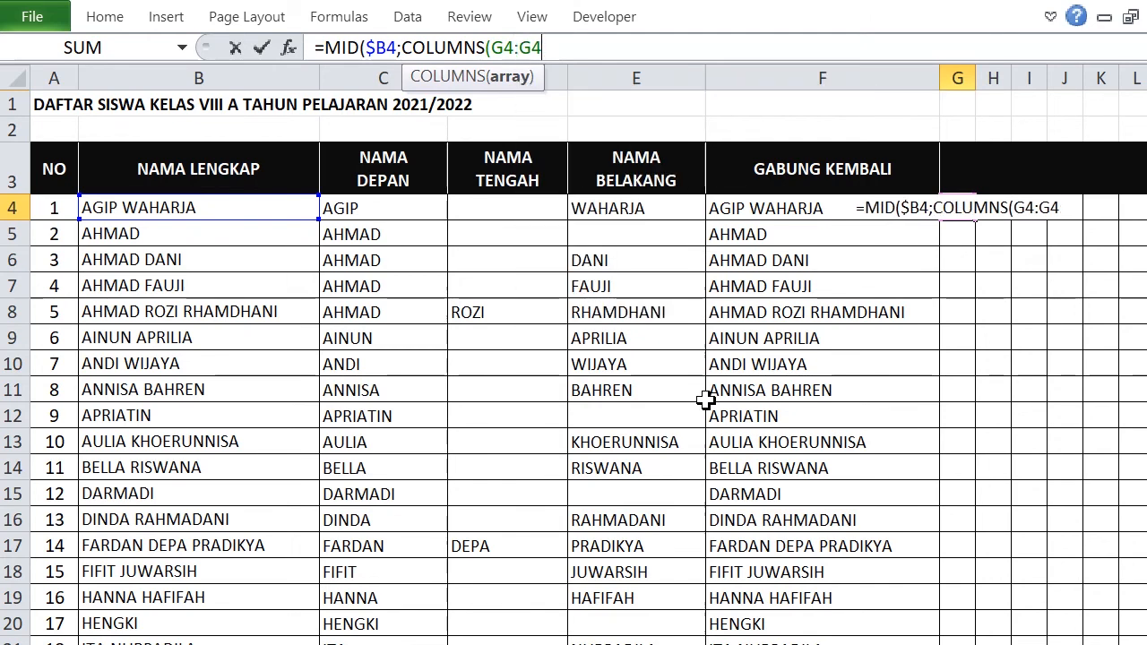
{"action": "left_click", "coordinate": [490, 47]}
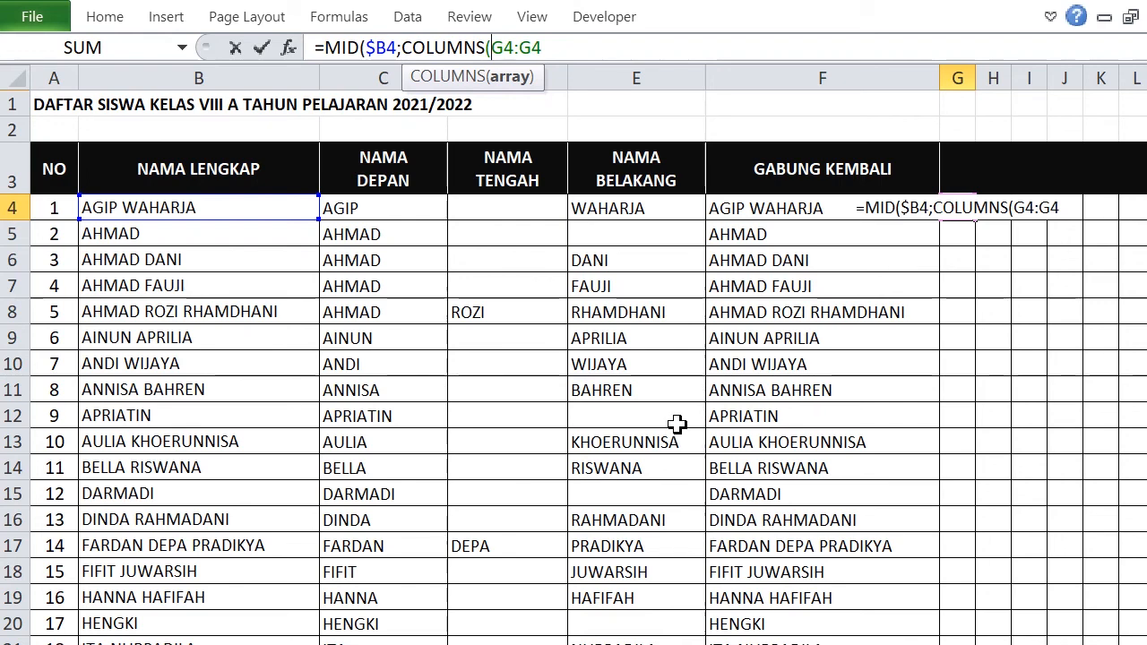
{"action": "type", "text": "$"}
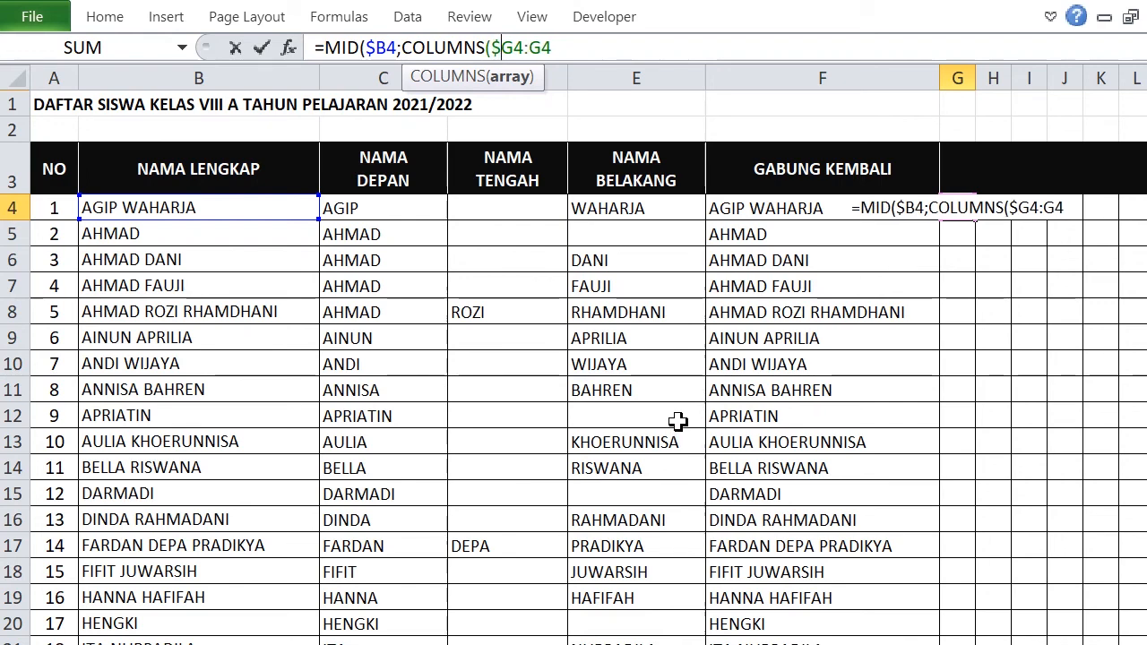
{"action": "left_click", "coordinate": [562, 47]}
{"action": "type", "text": ")"}
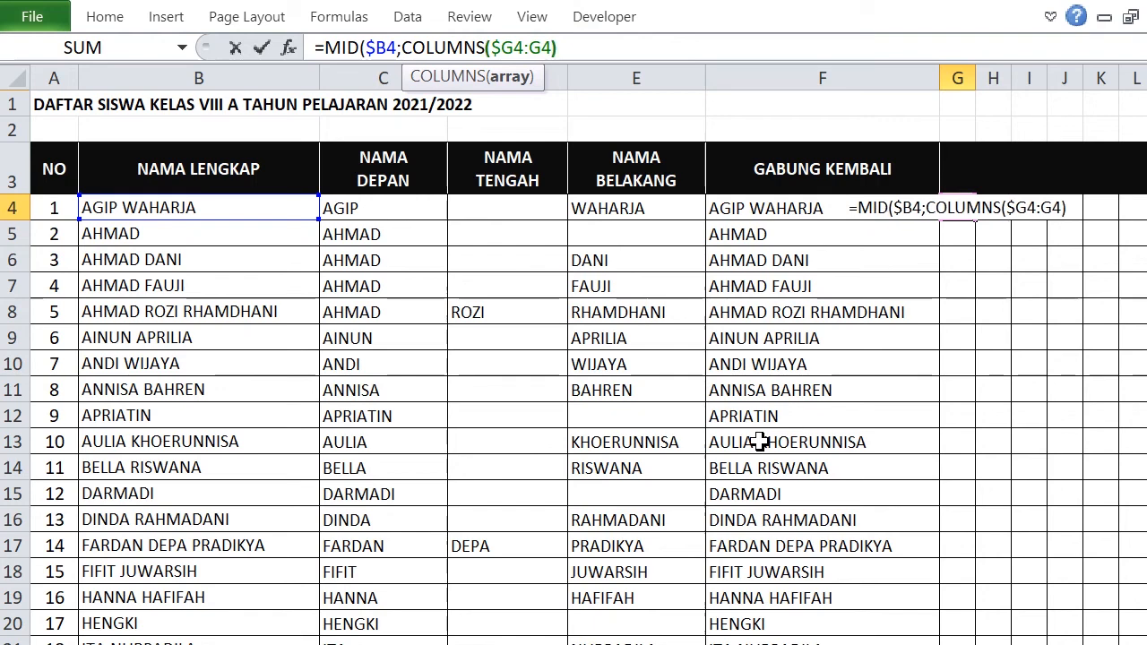
{"action": "type", "text": ";1"}
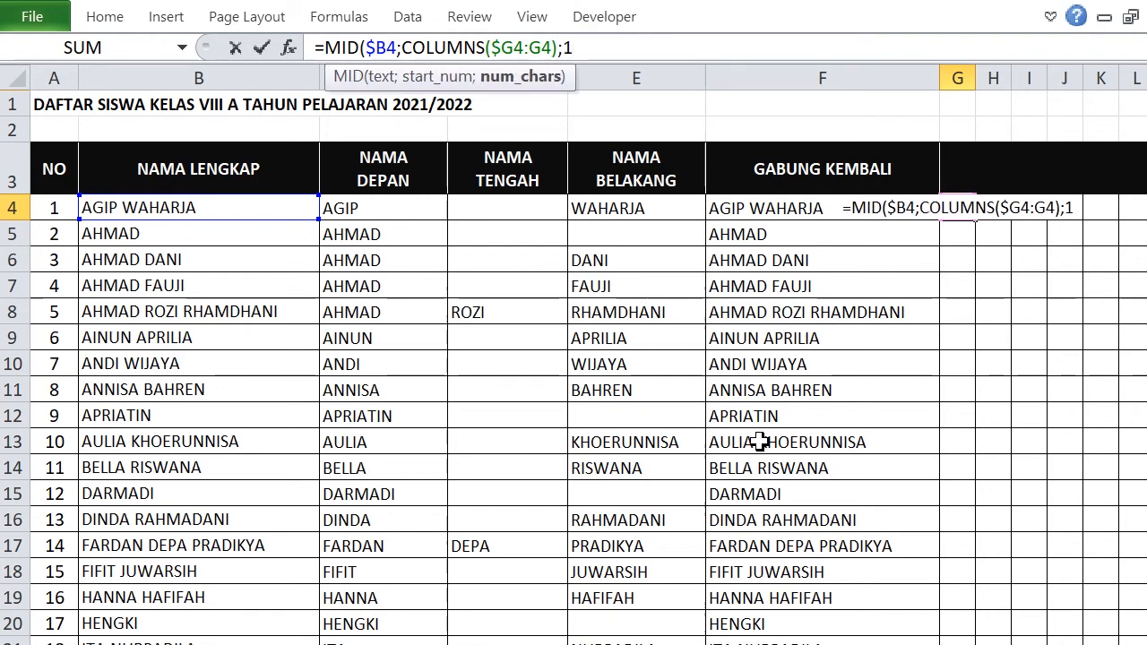
{"action": "type", "text": ")"}
{"action": "key", "text": "Return"}
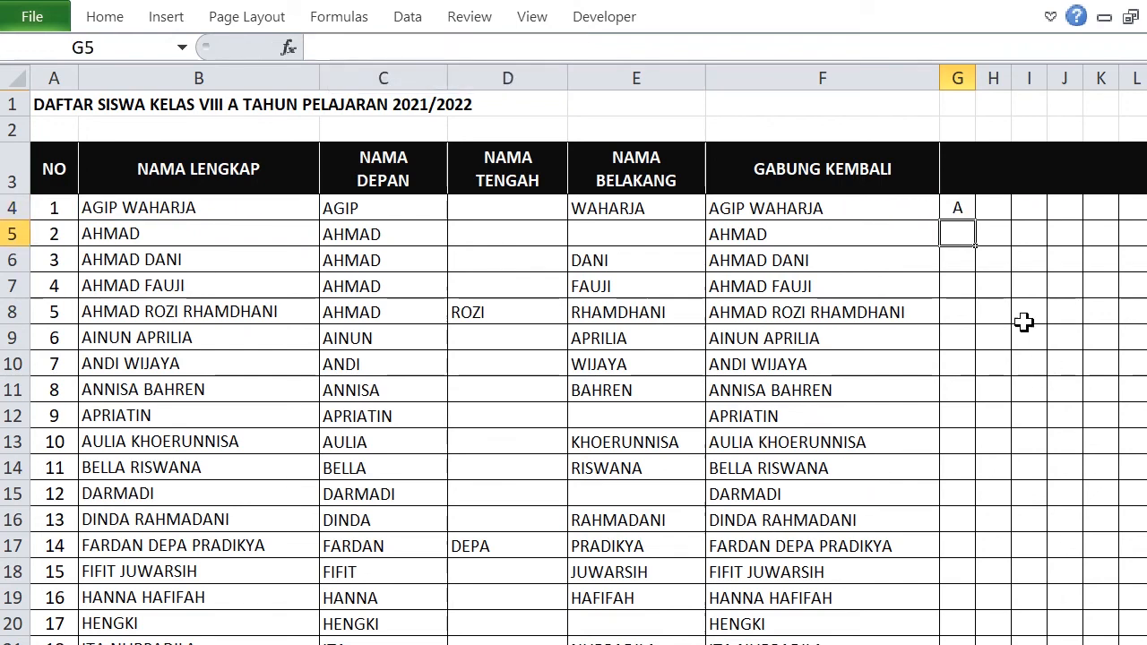
Fill the G4 letter formula right to AB4 and down to row 35.
{"action": "left_click", "coordinate": [956, 206]}
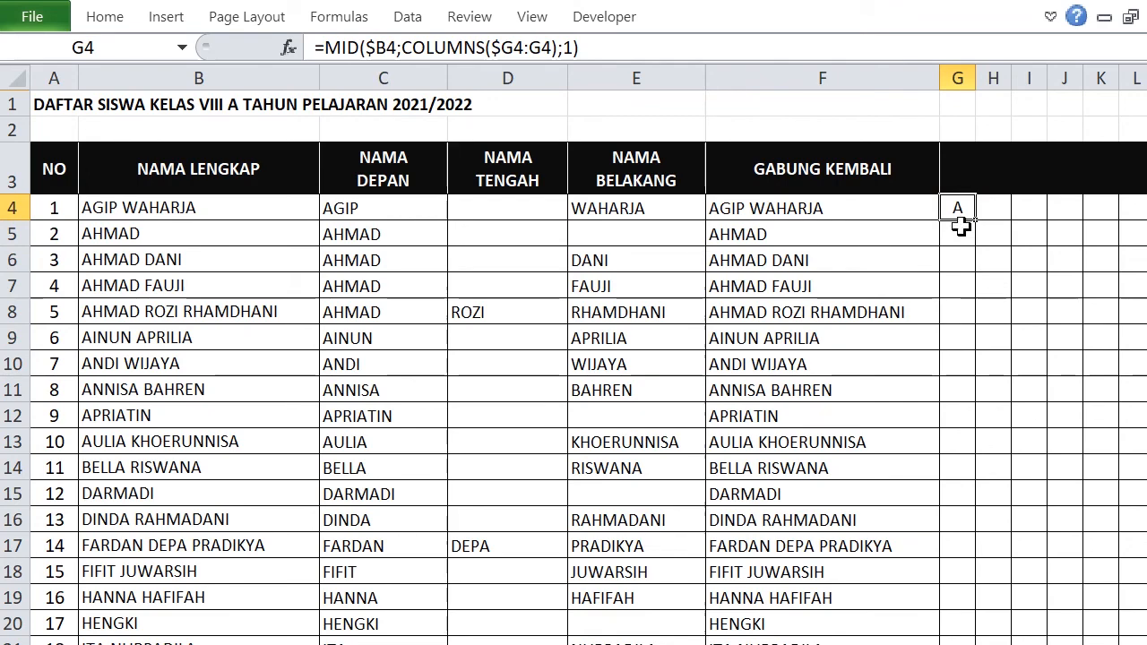
{"action": "left_click_drag", "start_coordinate": [976, 221], "coordinate": [1037, 218]}
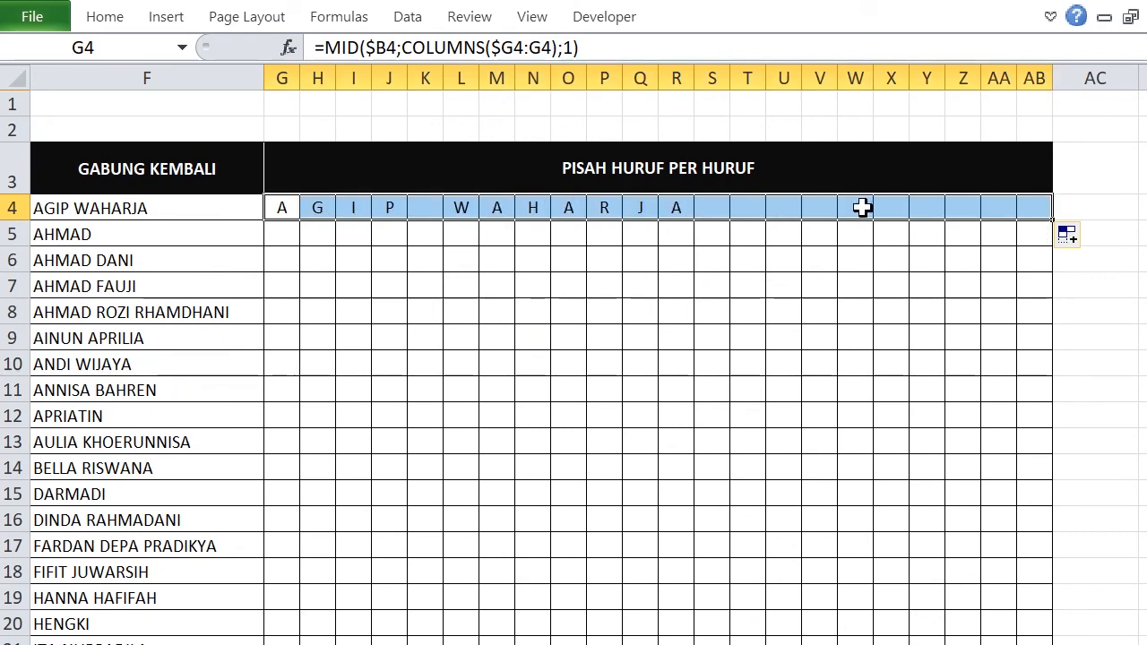
{"action": "left_click_drag", "start_coordinate": [1054, 222], "coordinate": [1042, 484]}
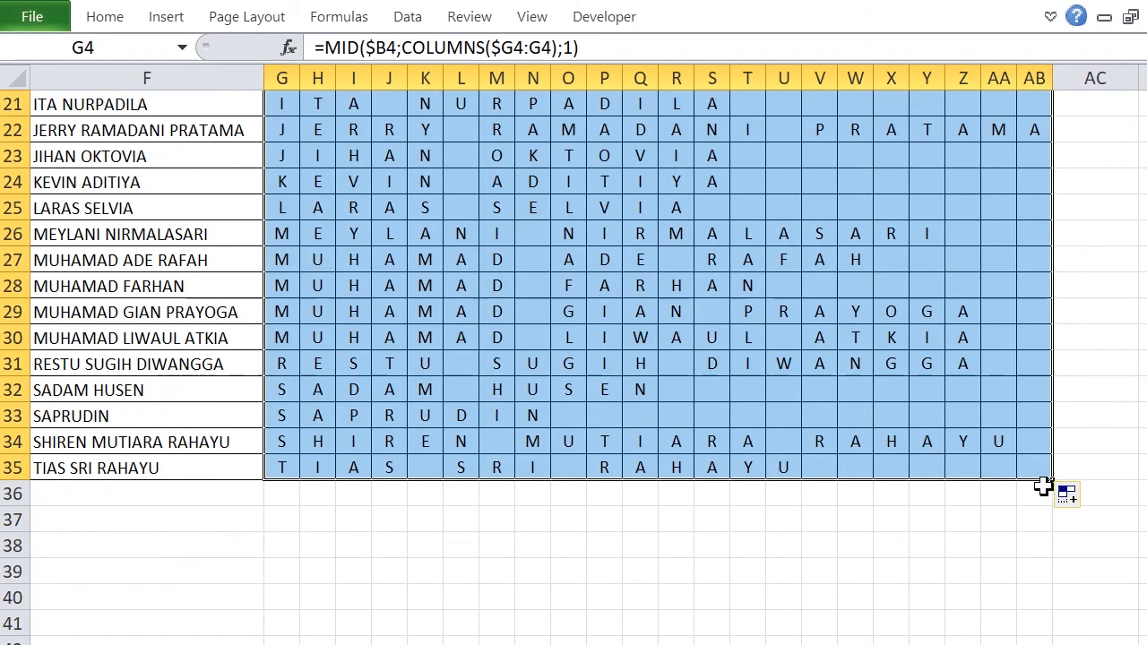
{"action": "left_click", "coordinate": [530, 520]}
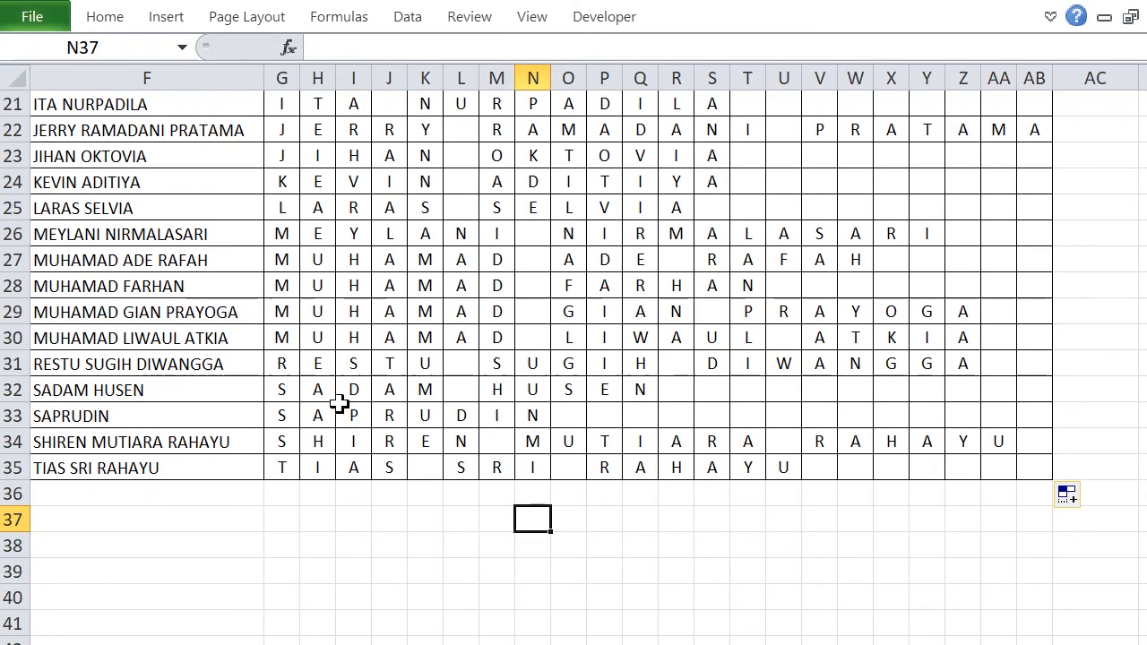
{"action": "scroll", "coordinate": [617, 399], "scroll_direction": "up", "scroll_amount": 6}
{"action": "scroll", "coordinate": [617, 398], "scroll_direction": "up", "scroll_amount": 1}
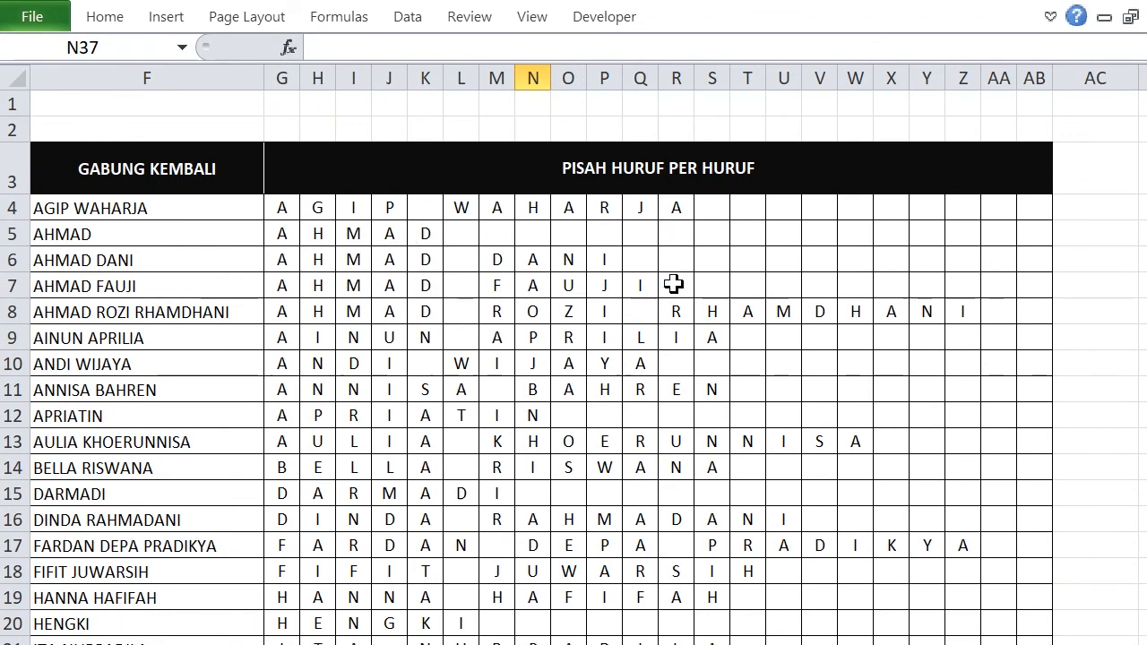
{"action": "left_click", "coordinate": [919, 450]}
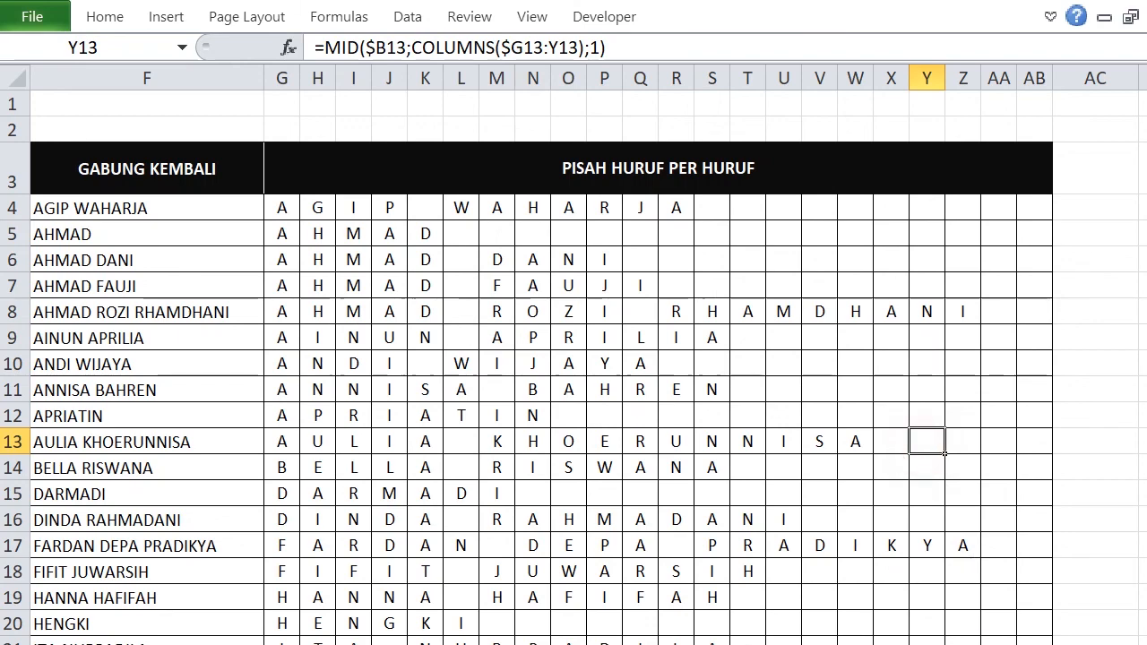
{"action": "scroll", "coordinate": [944, 453], "scroll_direction": "left", "scroll_amount": 5}
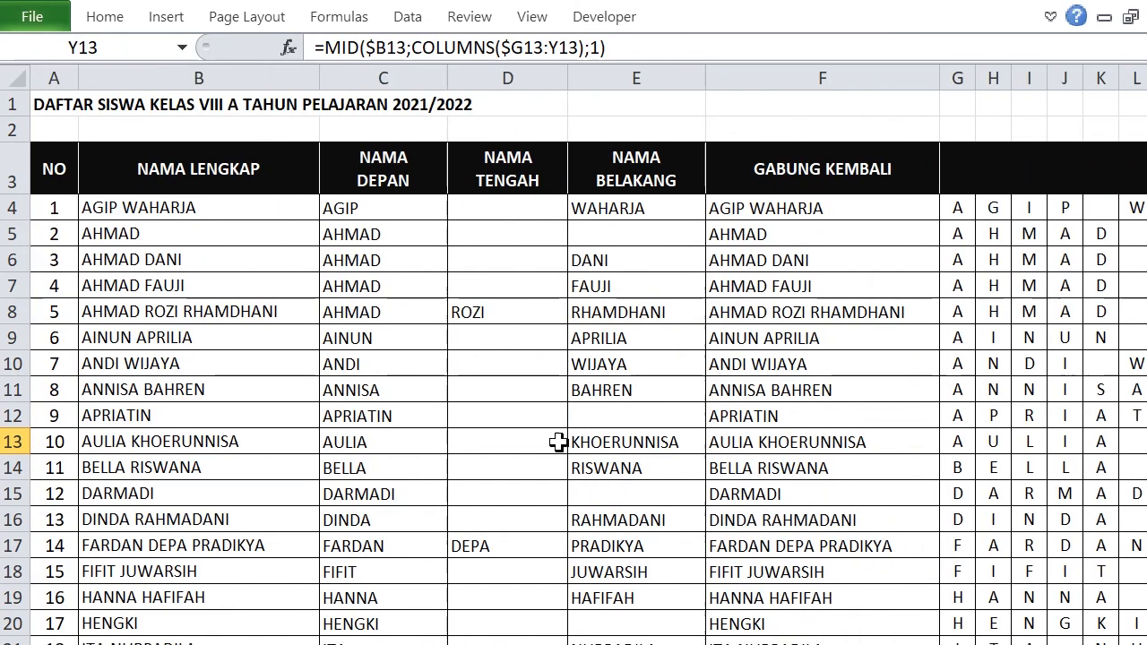
{"action": "left_click", "coordinate": [517, 410]}
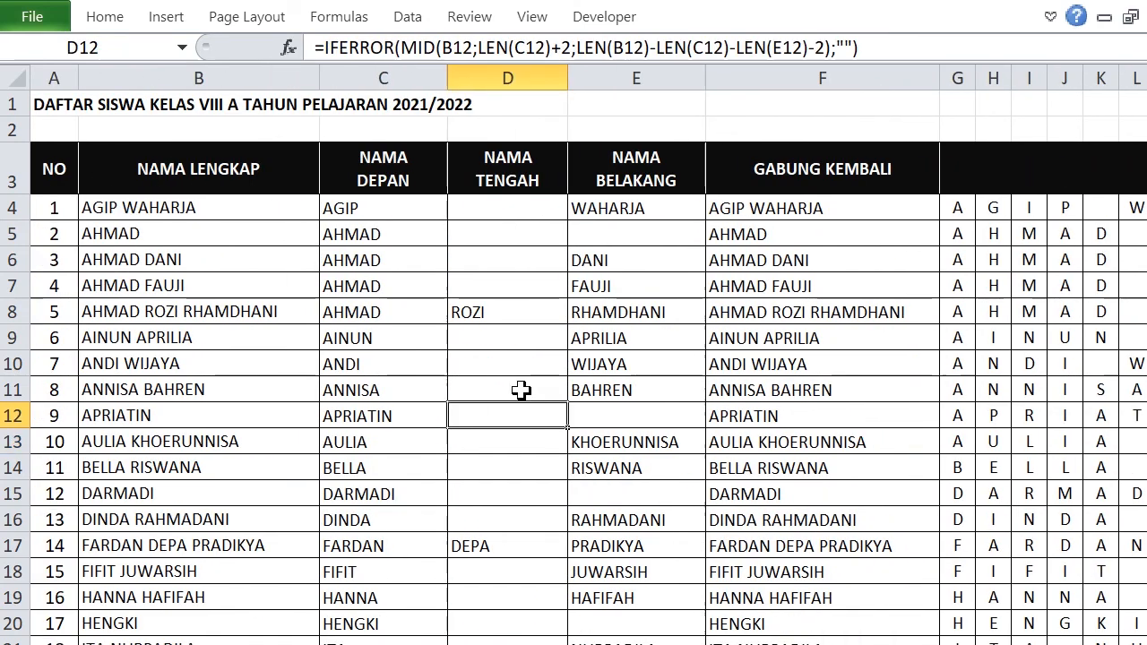